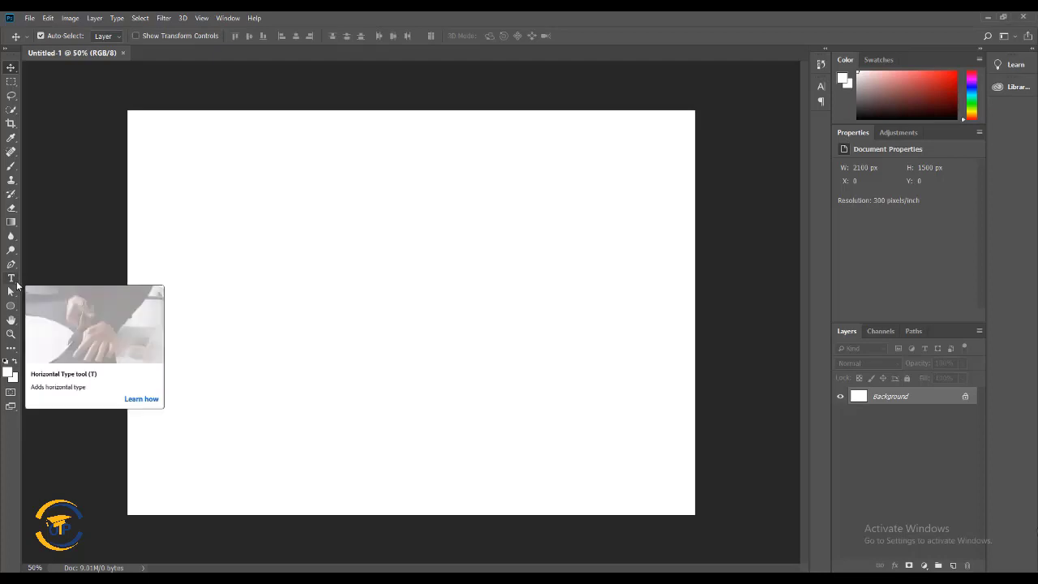
# Activate the Horizontal Type tool
pyautogui.click(16, 283)
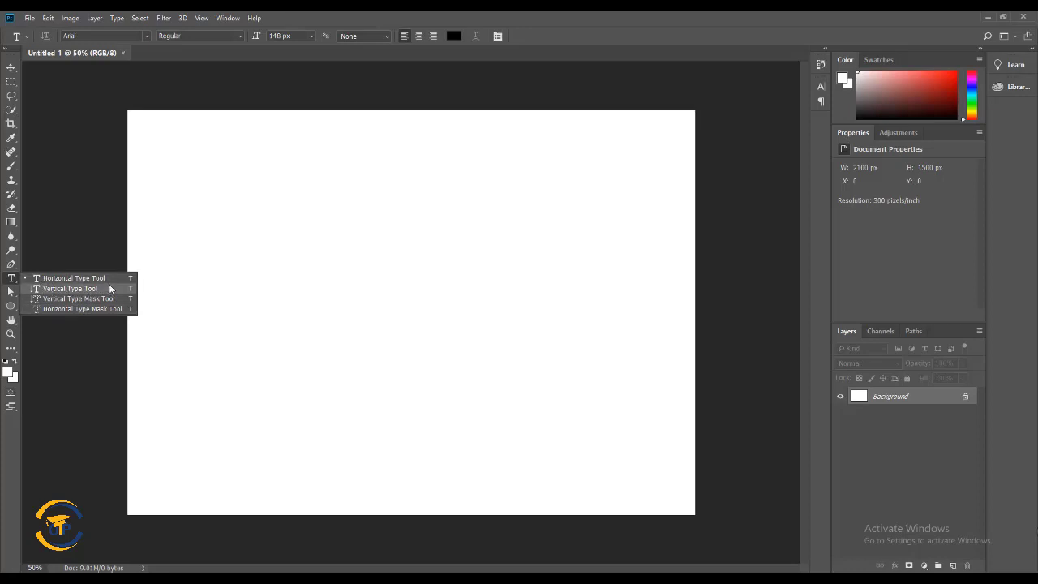
pyautogui.click(62, 281)
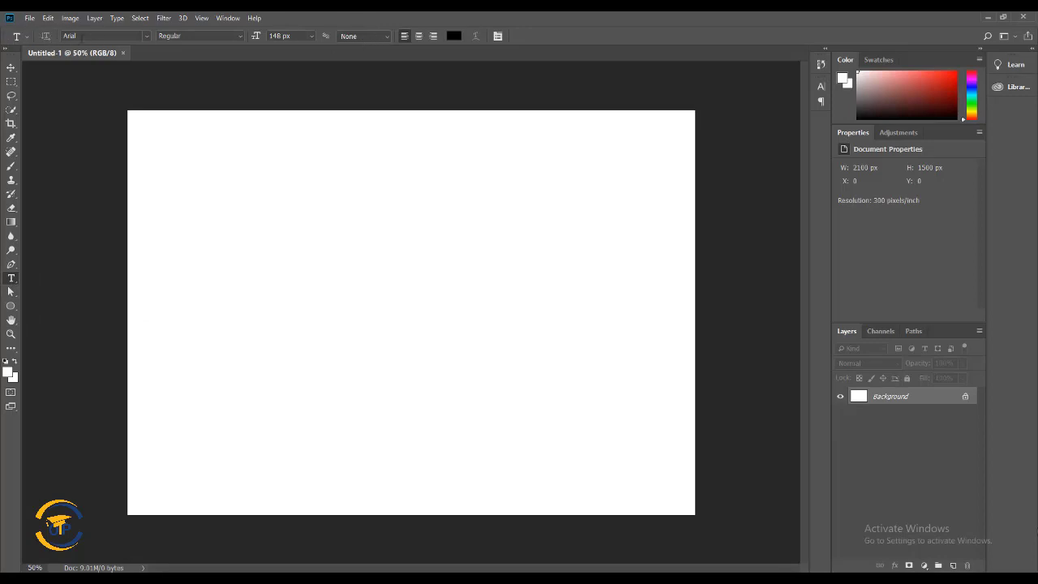
# Look through the installed fonts available for the Horizontal Type tool, from Latin to Asian and other script families
pyautogui.click(146, 36)
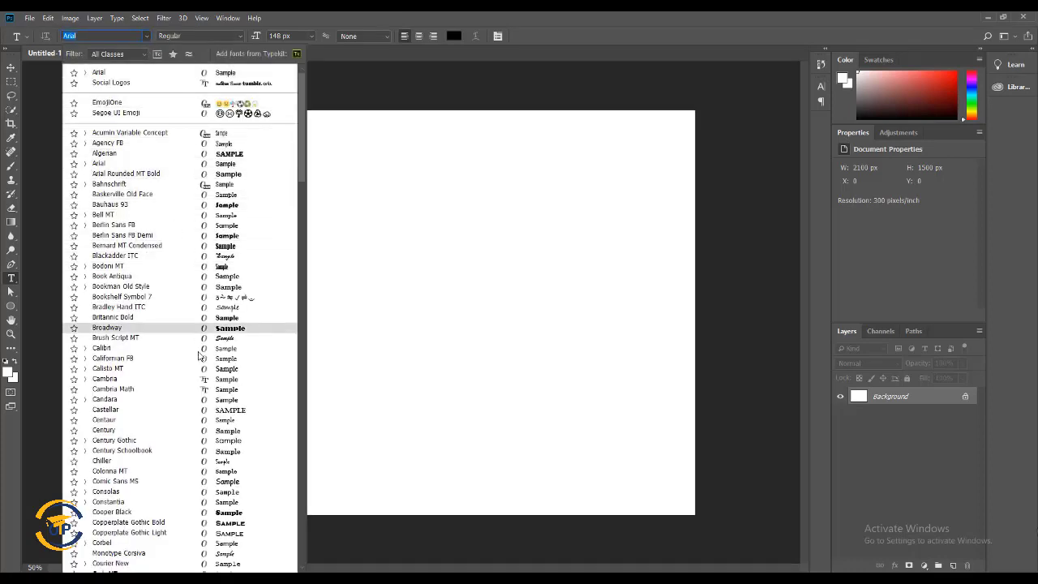
pyautogui.scroll(-8, 195, 389)
pyautogui.scroll(-18, 195, 389)
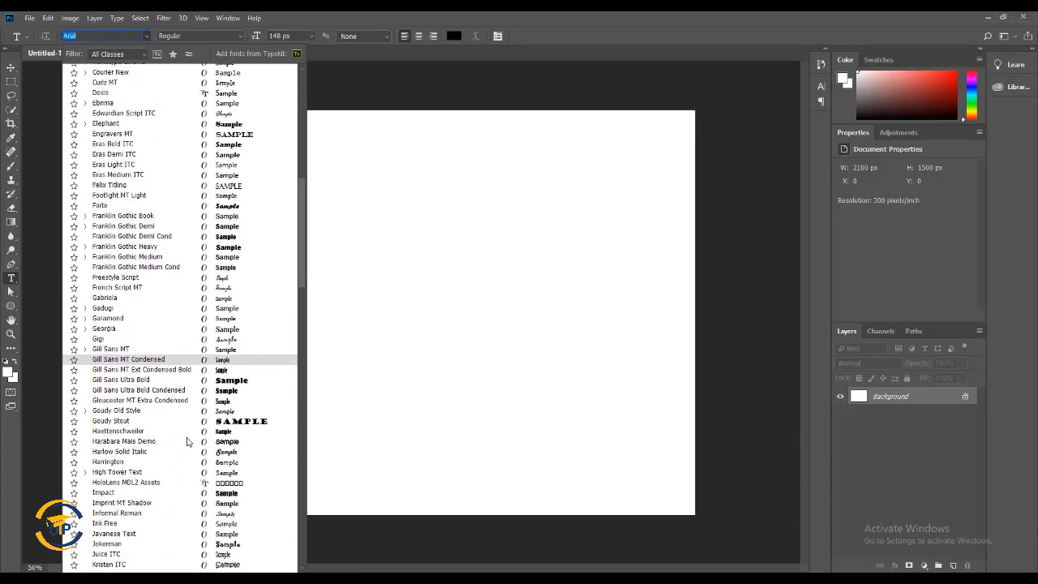
pyautogui.scroll(-15, 183, 422)
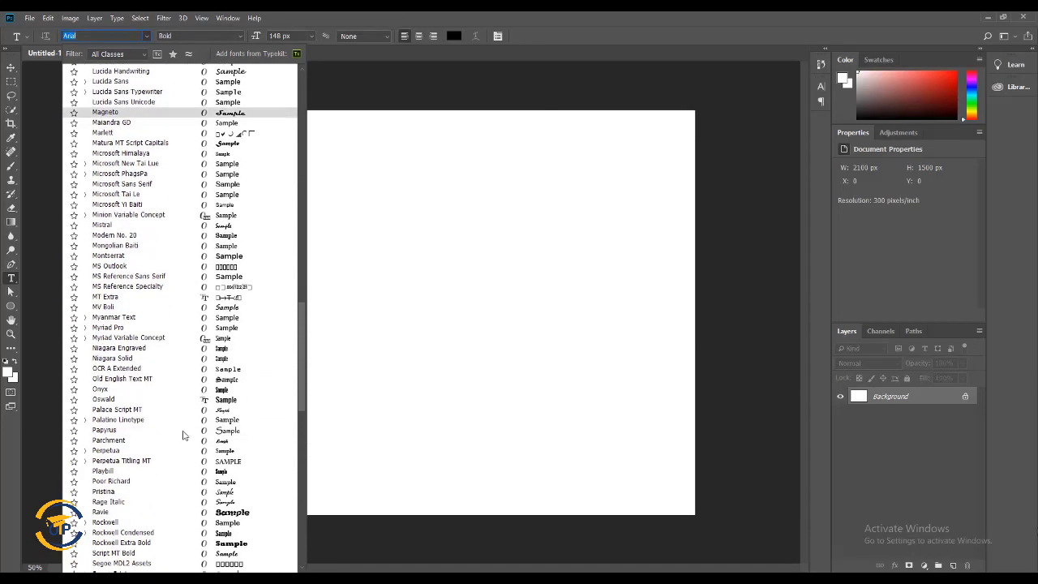
pyautogui.scroll(-20, 185, 434)
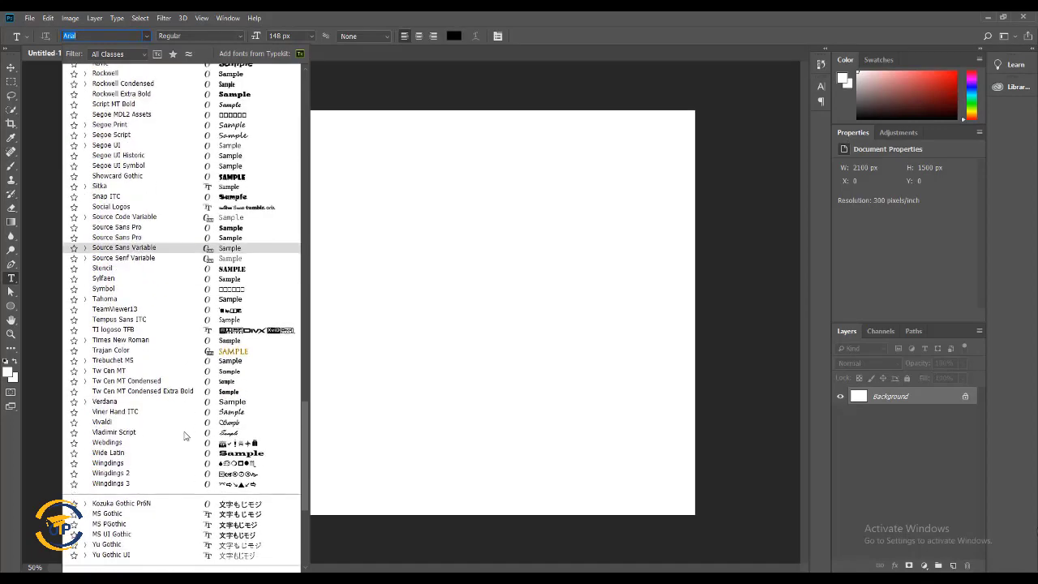
pyautogui.scroll(13, 183, 438)
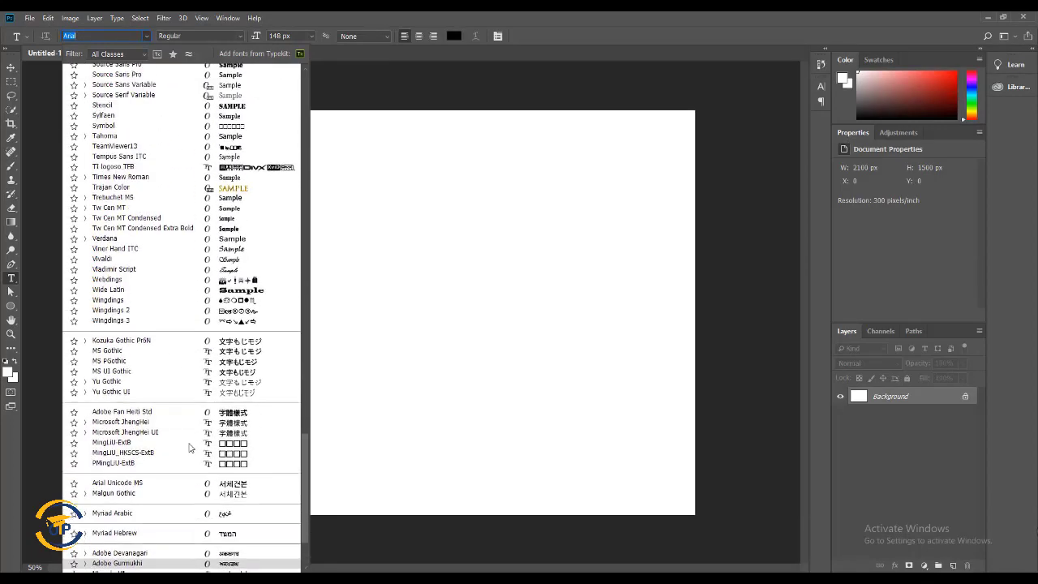
pyautogui.scroll(20, 183, 425)
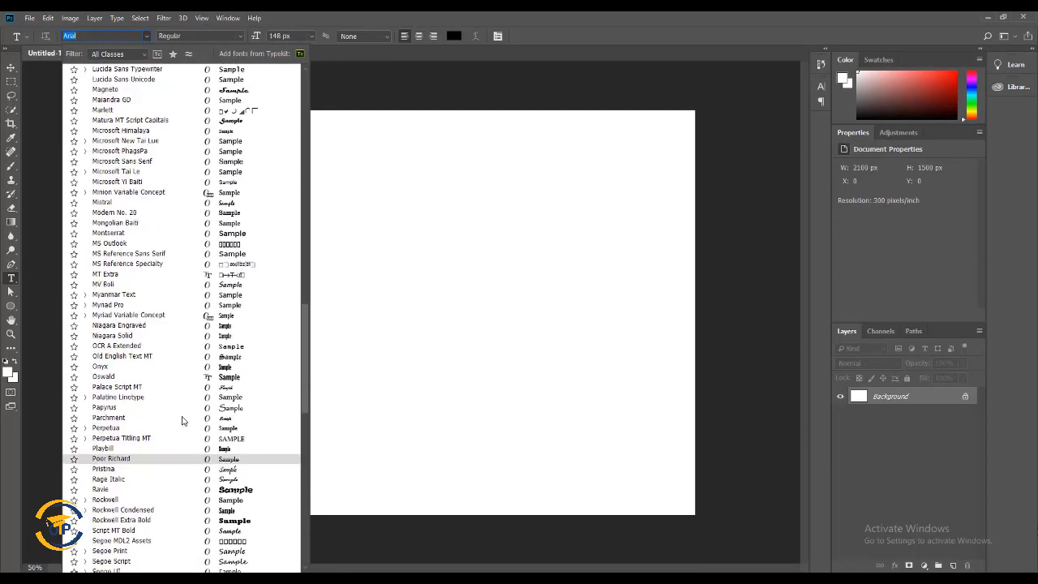
pyautogui.scroll(15, 180, 410)
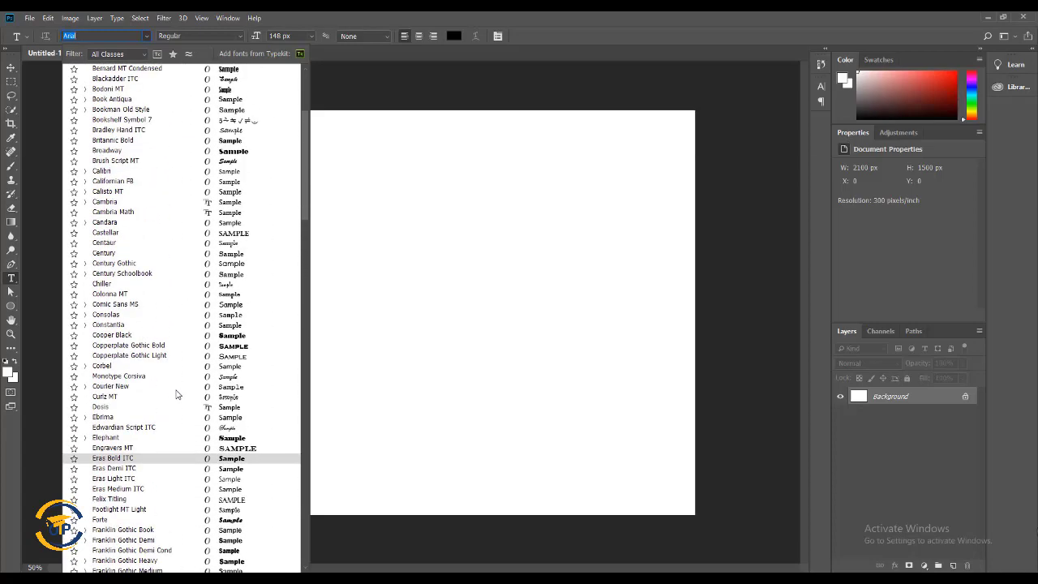
pyautogui.scroll(5, 177, 395)
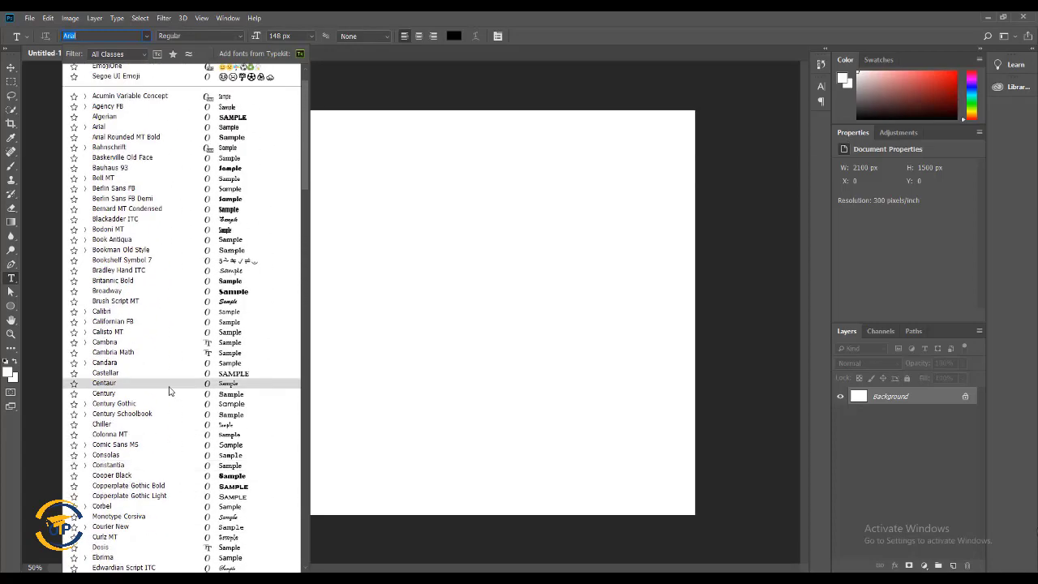
pyautogui.scroll(2, 170, 446)
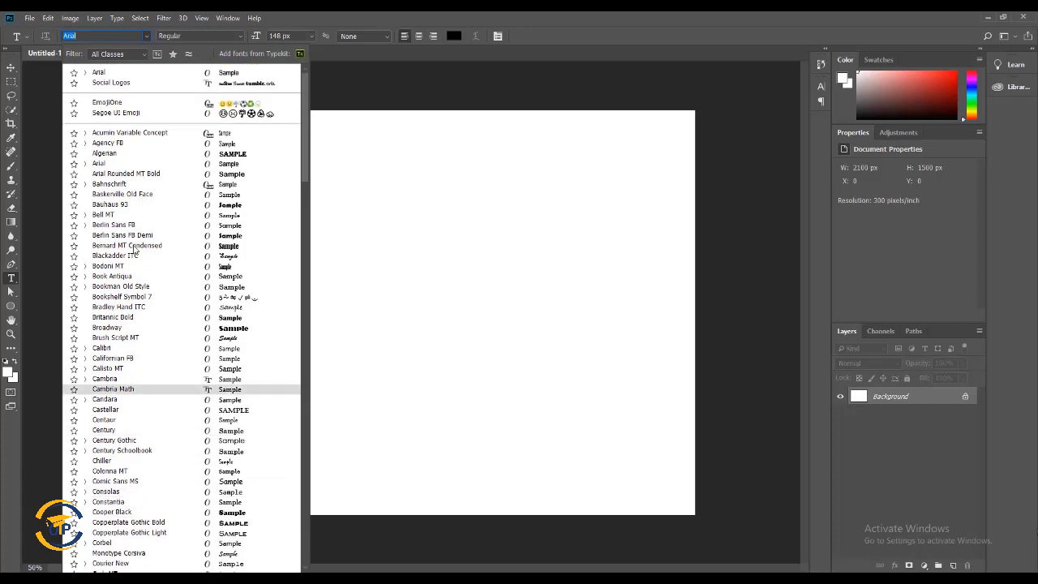
# Try the Algerian font for the type tool, switch back to Arial, and check which font styles Arial offers
pyautogui.click(125, 162)
pyautogui.click(145, 36)
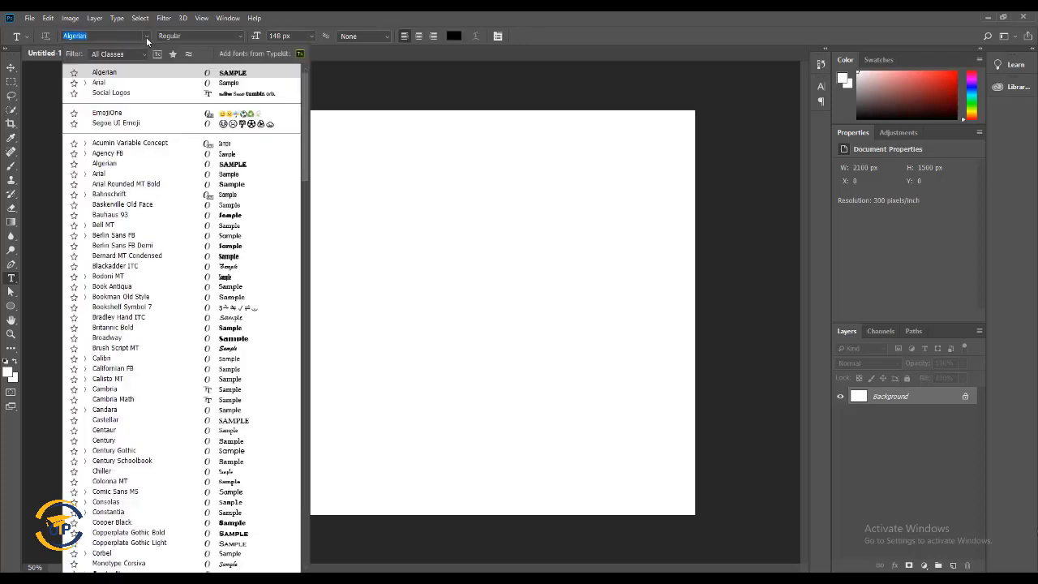
pyautogui.click(105, 84)
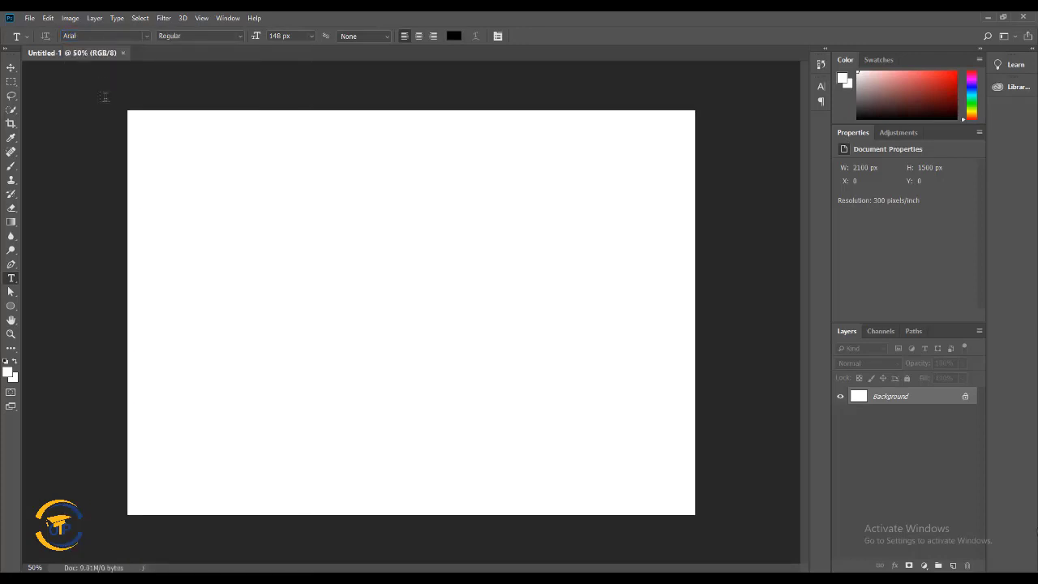
pyautogui.click(241, 35)
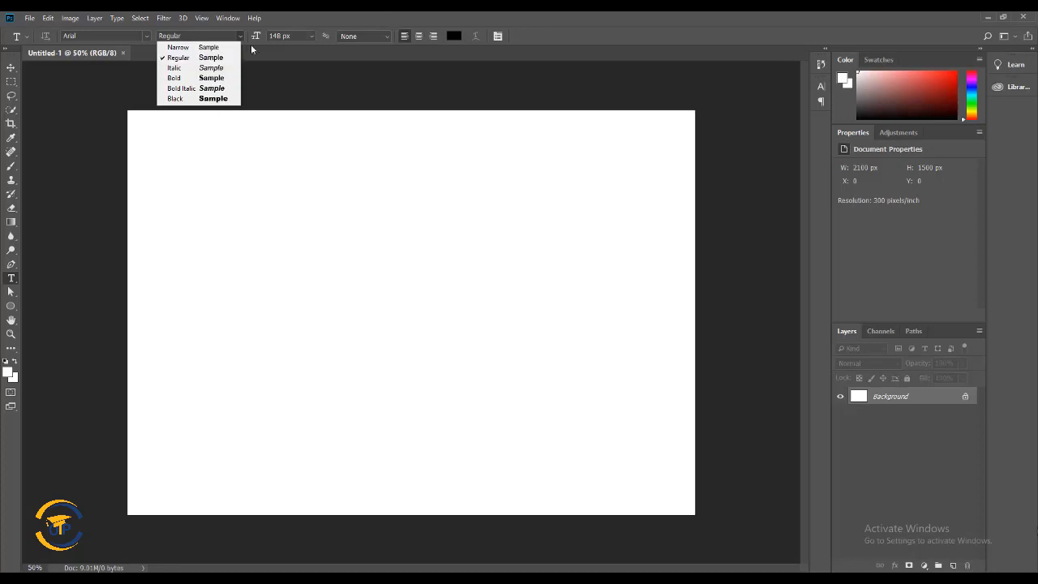
pyautogui.click(281, 46)
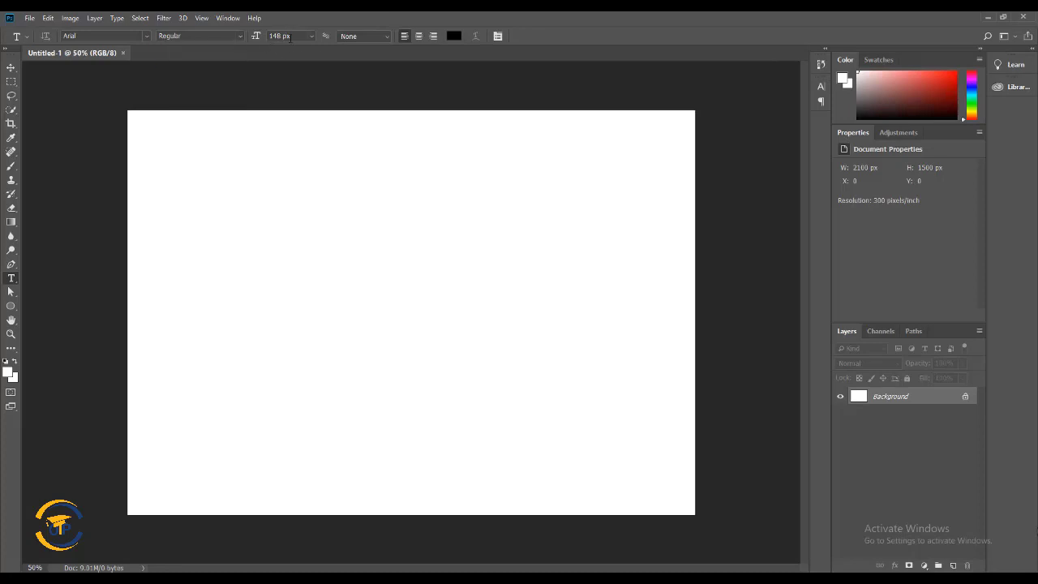
# Set the font size for new text to 100 px after trying the 72 px preset
pyautogui.click(313, 37)
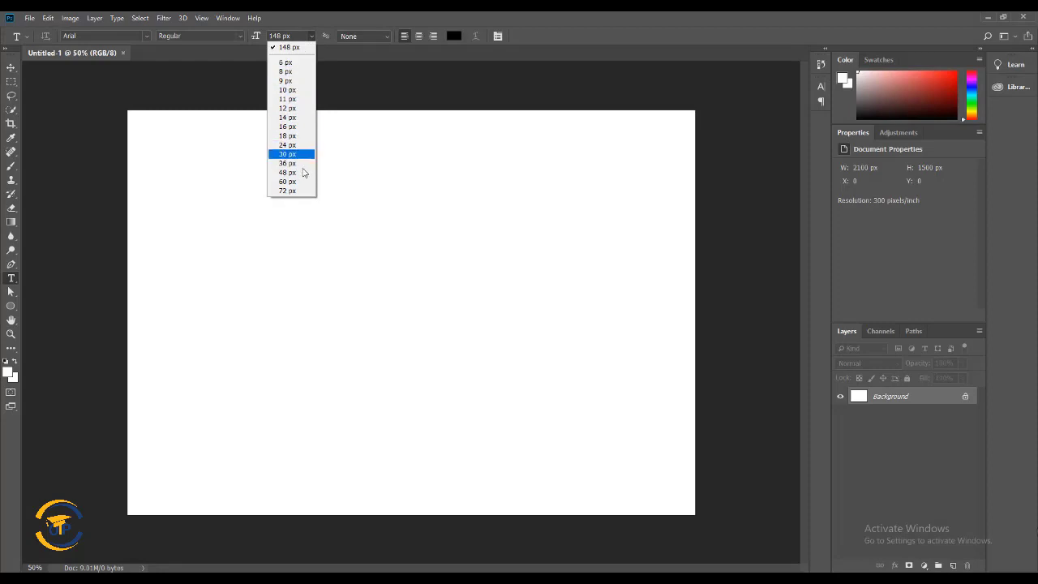
pyautogui.click(289, 190)
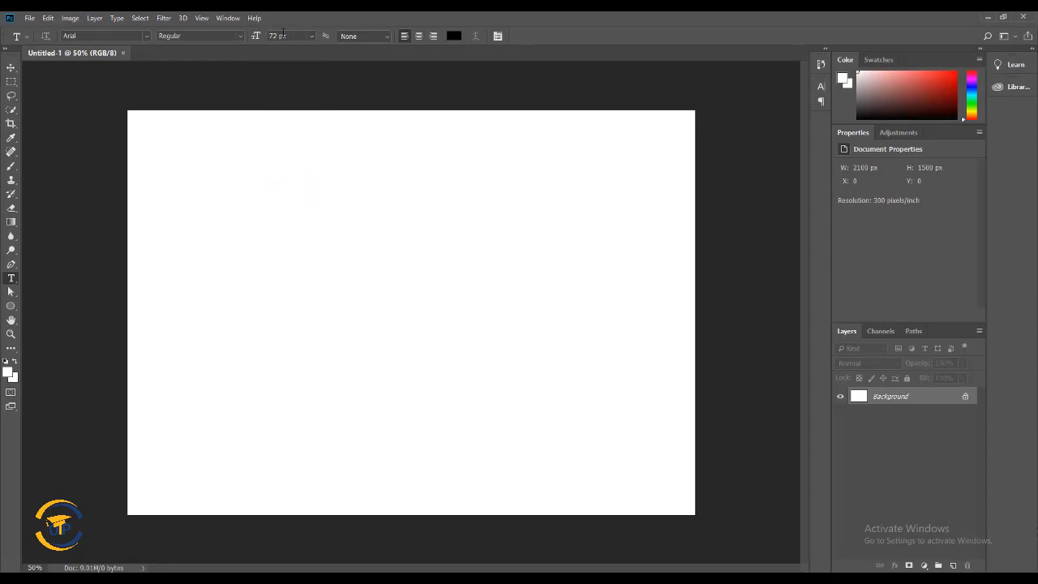
pyautogui.moveTo(277, 35); pyautogui.dragTo(272, 36)
pyautogui.write('100')
# Add the text "Online Training Point" to the canvas and move it to about X 448 px, Y 690 px
pyautogui.click(210, 256)
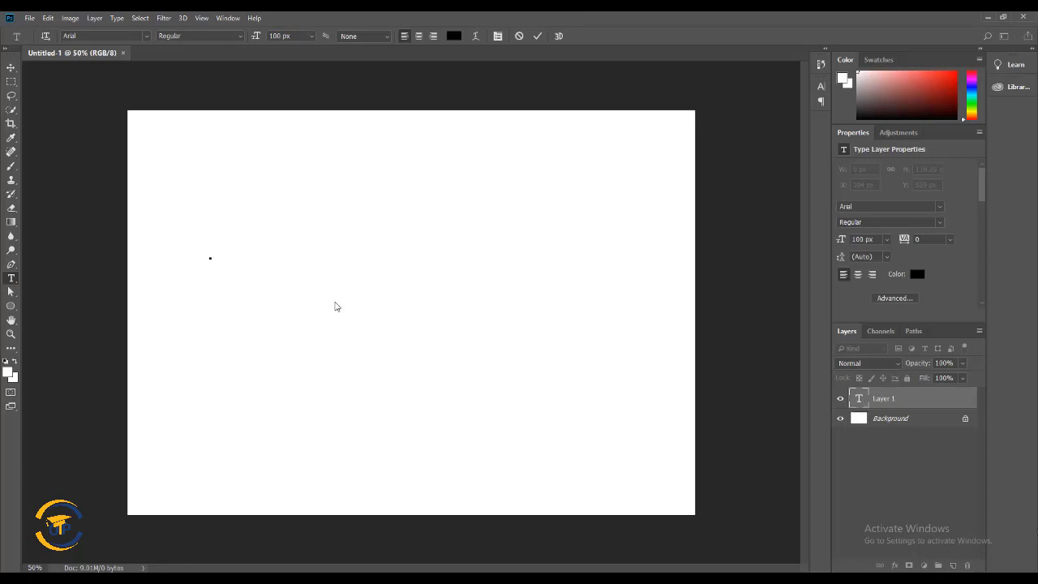
pyautogui.write('Online Trai')
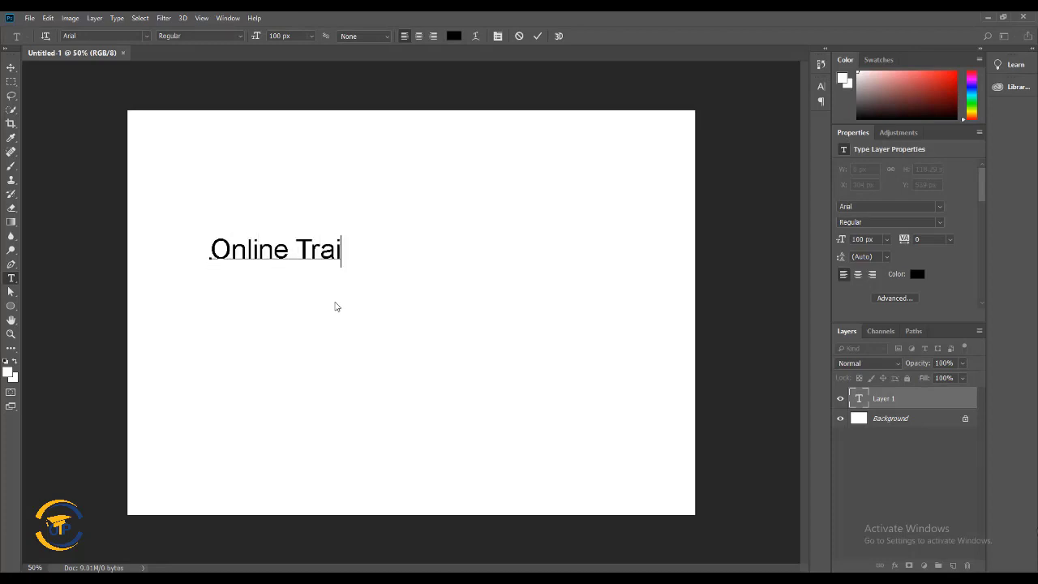
pyautogui.write('ning Point')
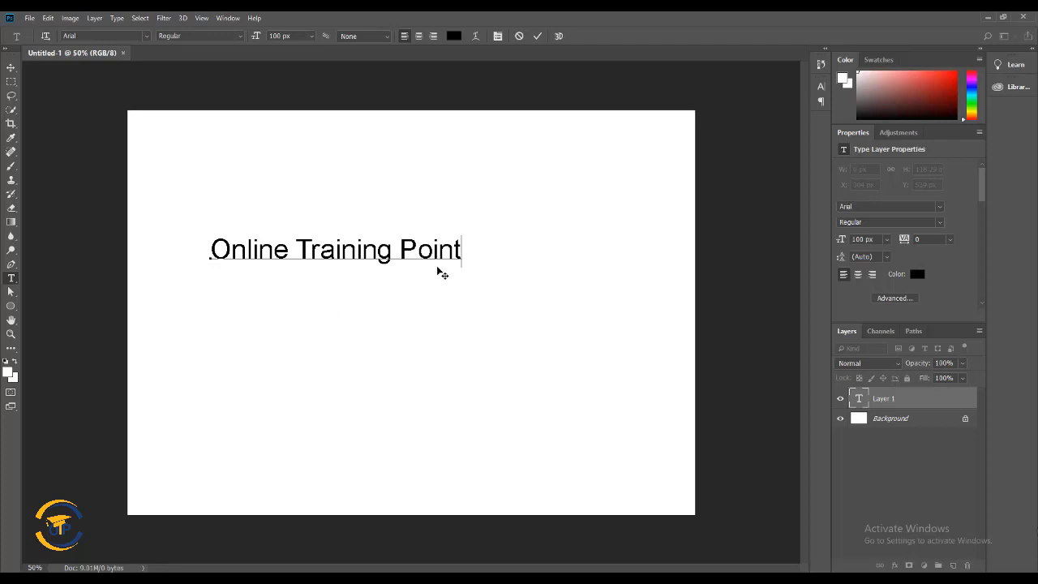
pyautogui.click(12, 66)
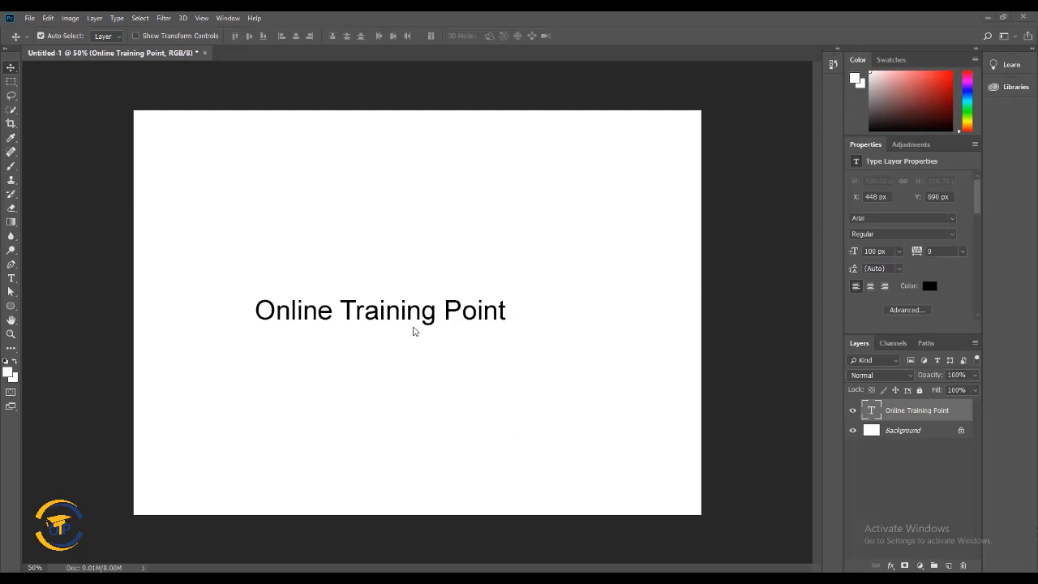
# Preview various fonts on the whole "Online Training Point" text and set it to Times New Roman Regular
pyautogui.doubleClick(872, 411)
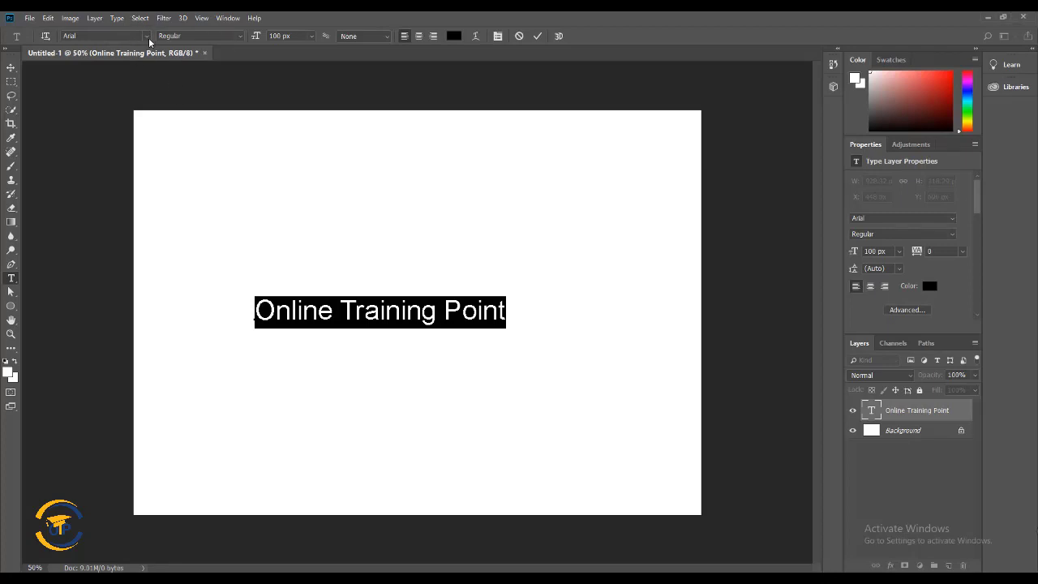
pyautogui.click(147, 39)
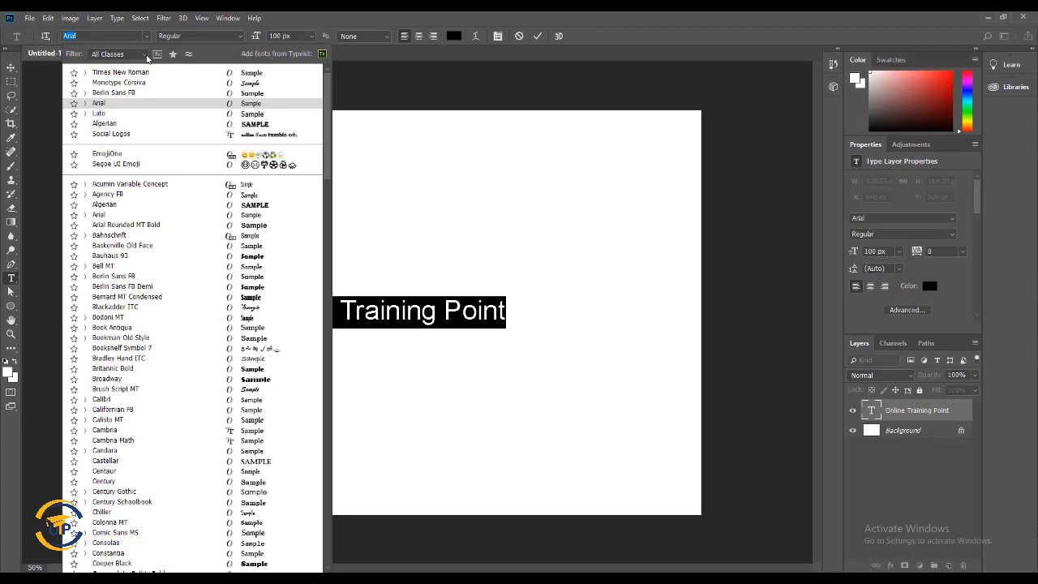
pyautogui.scroll(-2, 158, 279)
pyautogui.scroll(-10, 157, 279)
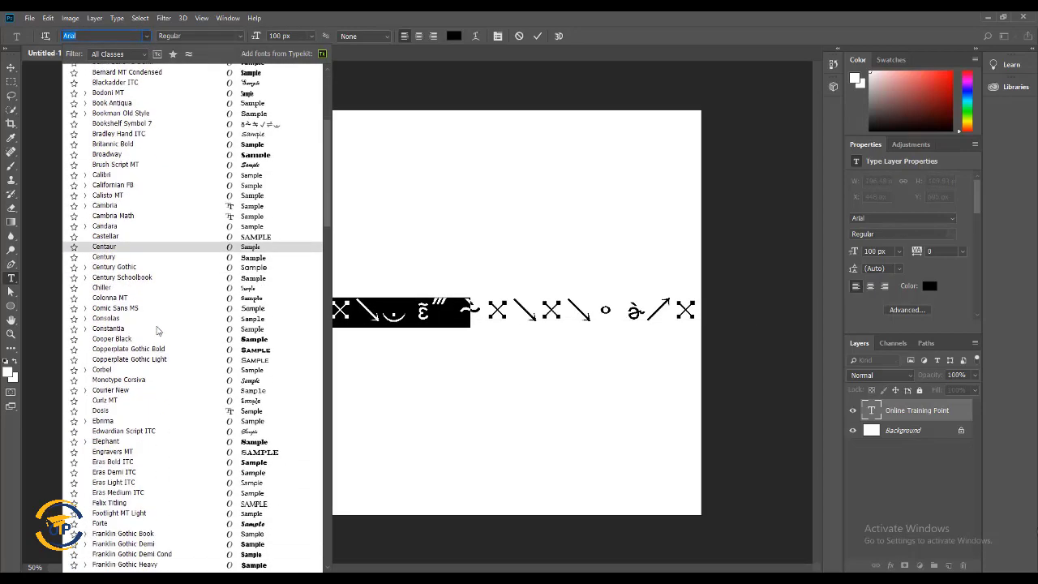
pyautogui.scroll(-12, 166, 406)
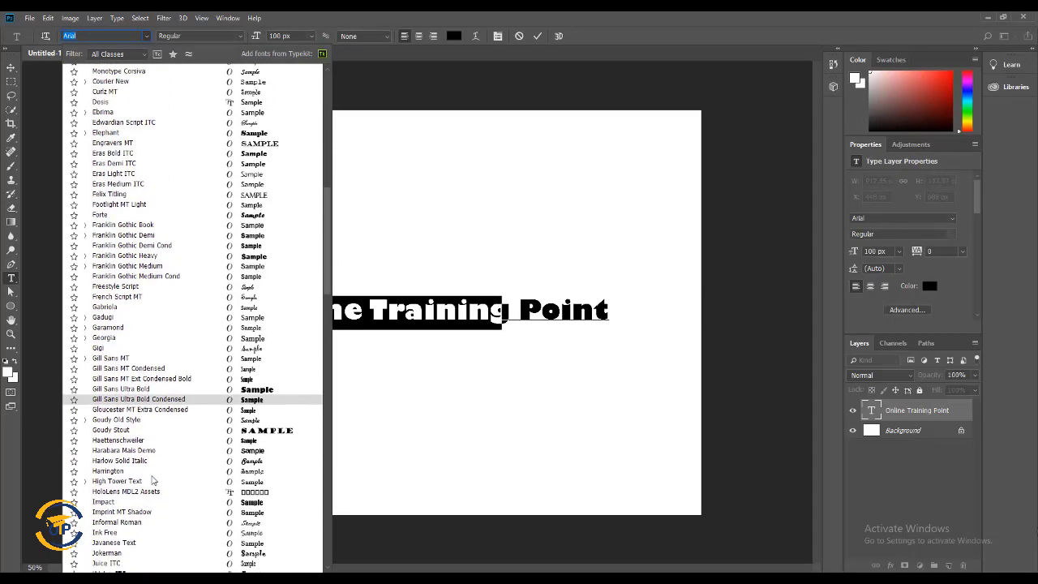
pyautogui.scroll(-3, 151, 388)
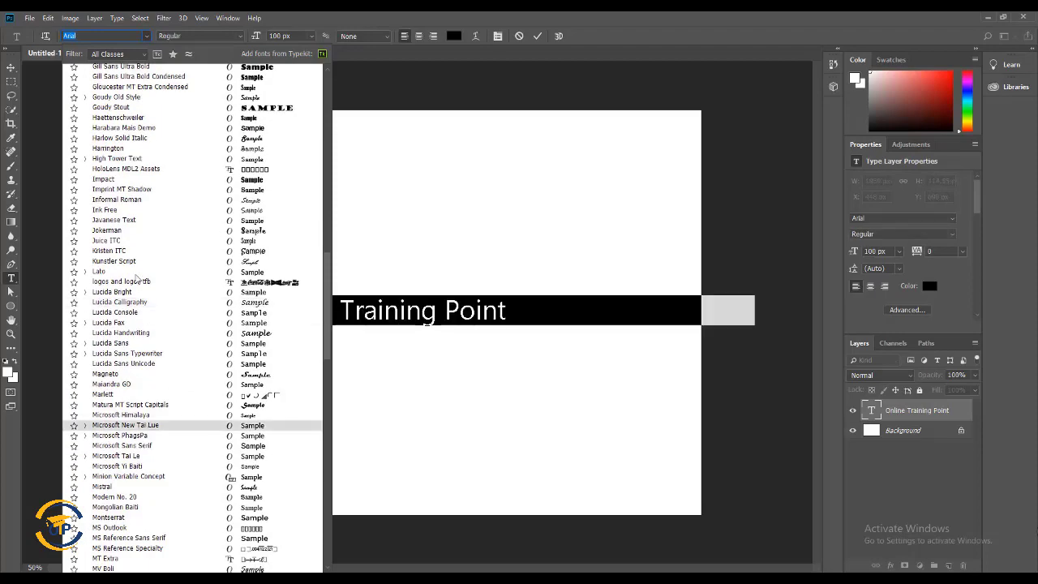
pyautogui.scroll(-8, 171, 422)
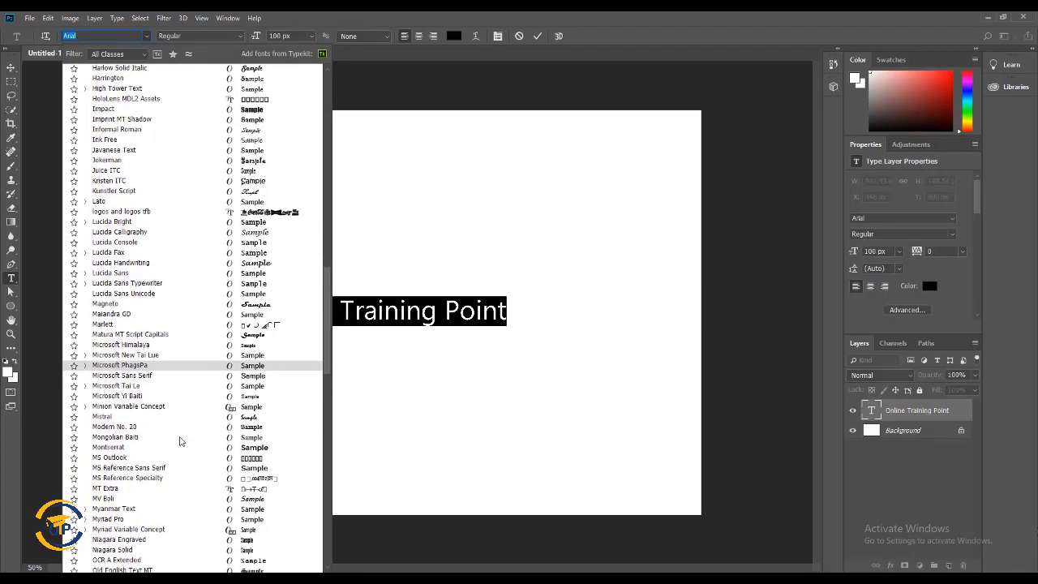
pyautogui.scroll(6, 182, 430)
pyautogui.scroll(20, 182, 430)
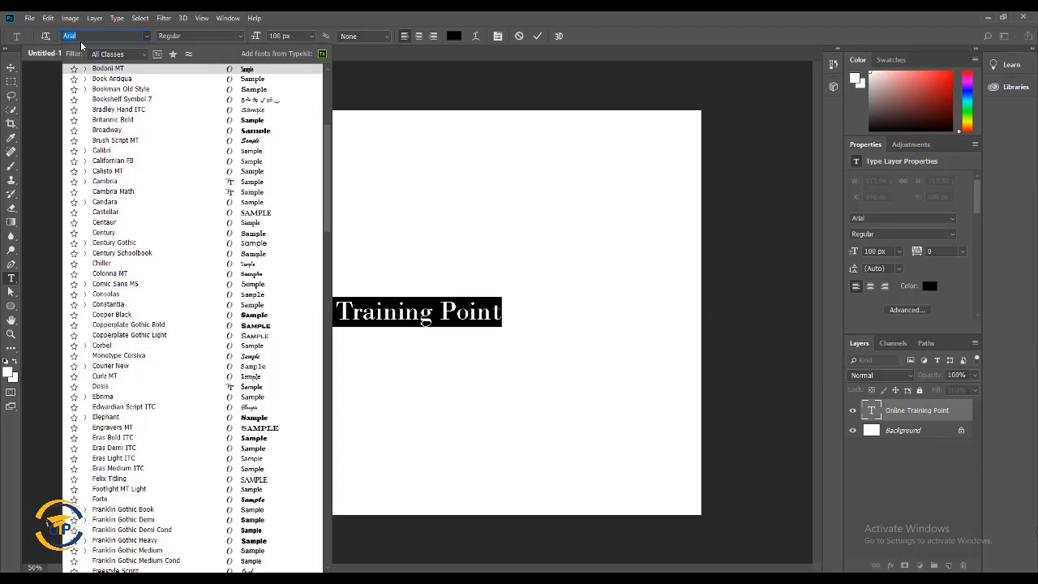
pyautogui.write('ti')
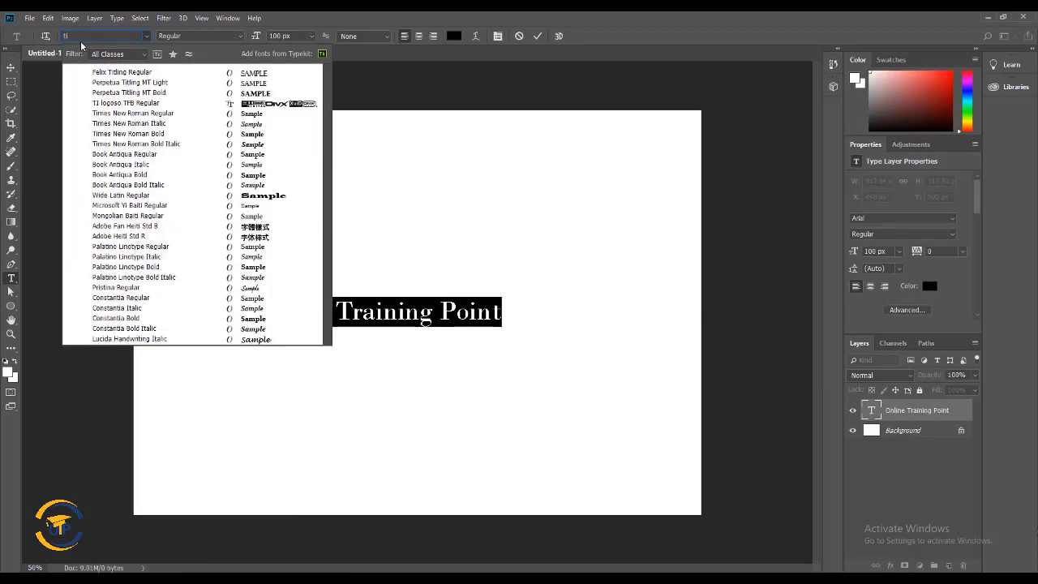
pyautogui.write('mes')
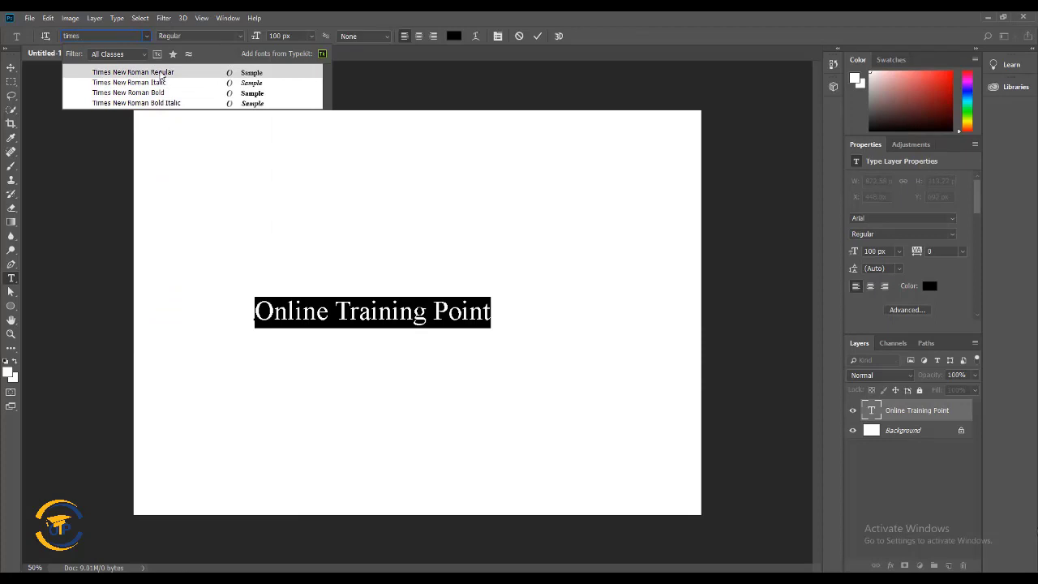
pyautogui.click(162, 74)
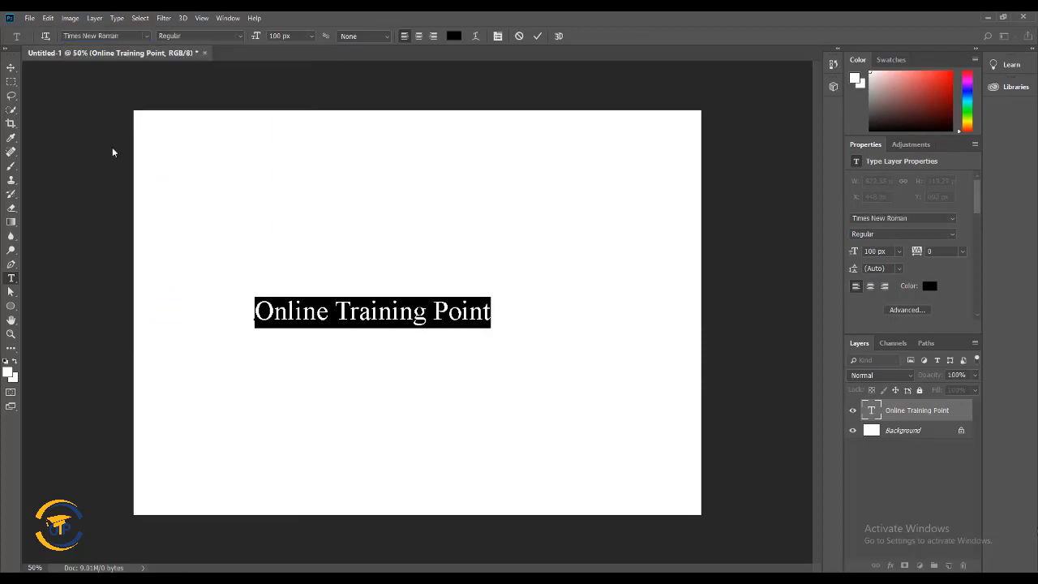
# Apply the Italic font style to the "Online Training Point" text and keep the whole line selected
pyautogui.click(240, 35)
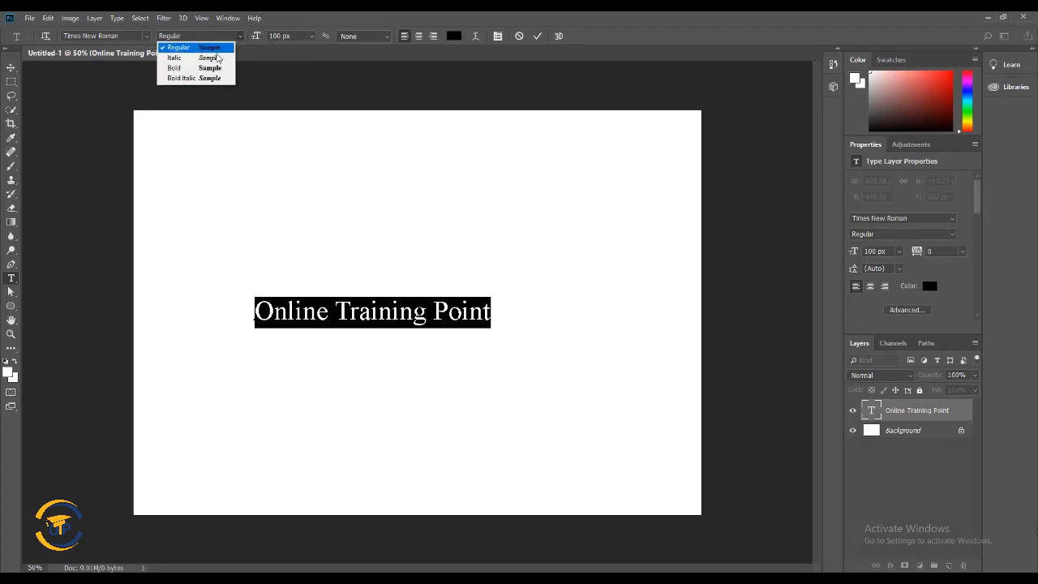
pyautogui.click(174, 57)
pyautogui.moveTo(255, 316); pyautogui.dragTo(504, 315)
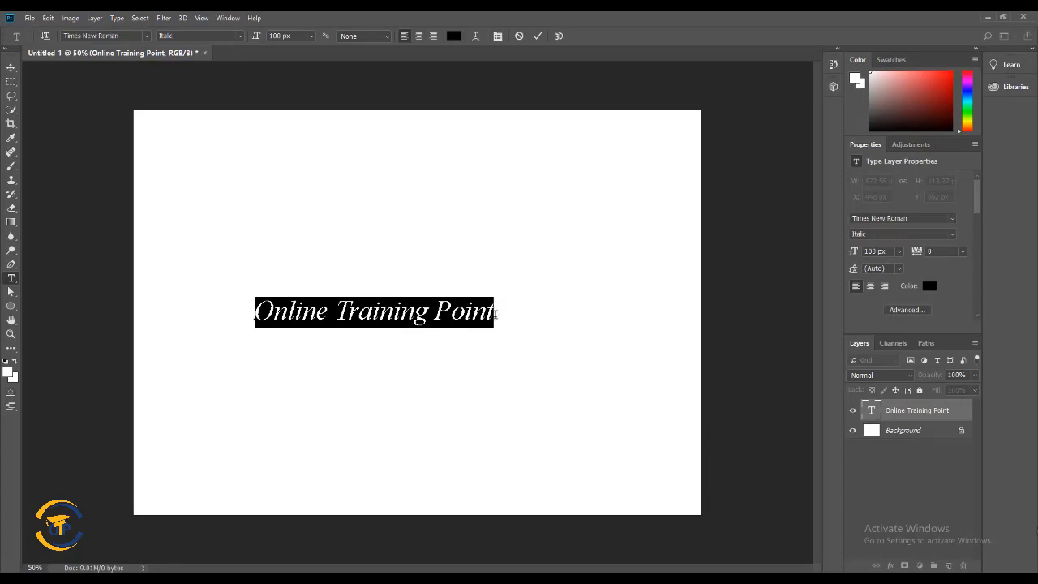
# Apply the Bold font style to the "Online Training Point" text and keep the whole line selected
pyautogui.click(240, 35)
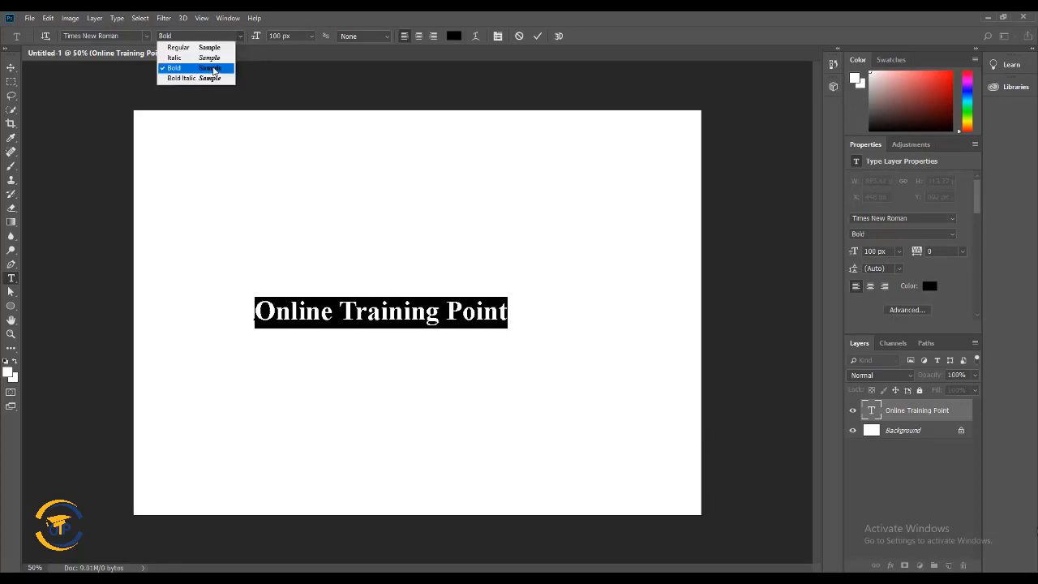
pyautogui.click(216, 70)
pyautogui.moveTo(254, 315); pyautogui.dragTo(520, 327)
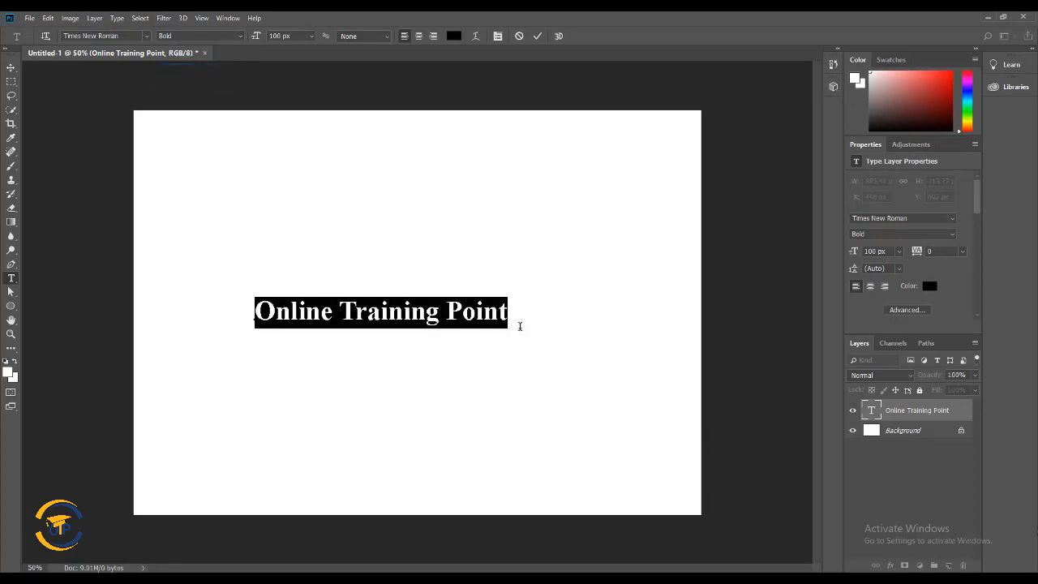
# Preview the Bold Italic style on the "Online Training Point" text and set its font style to Regular
pyautogui.click(238, 34)
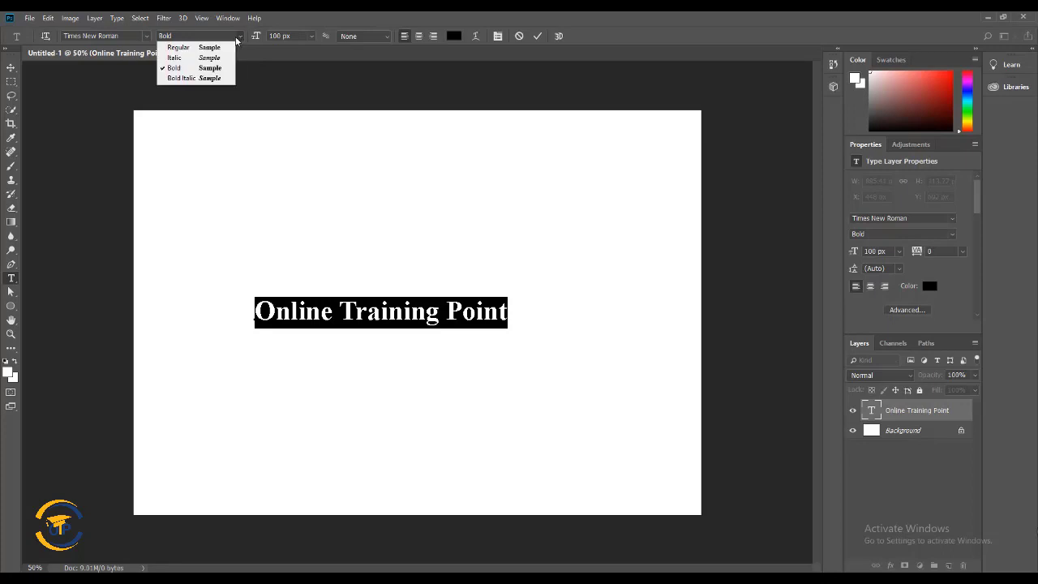
pyautogui.click(189, 78)
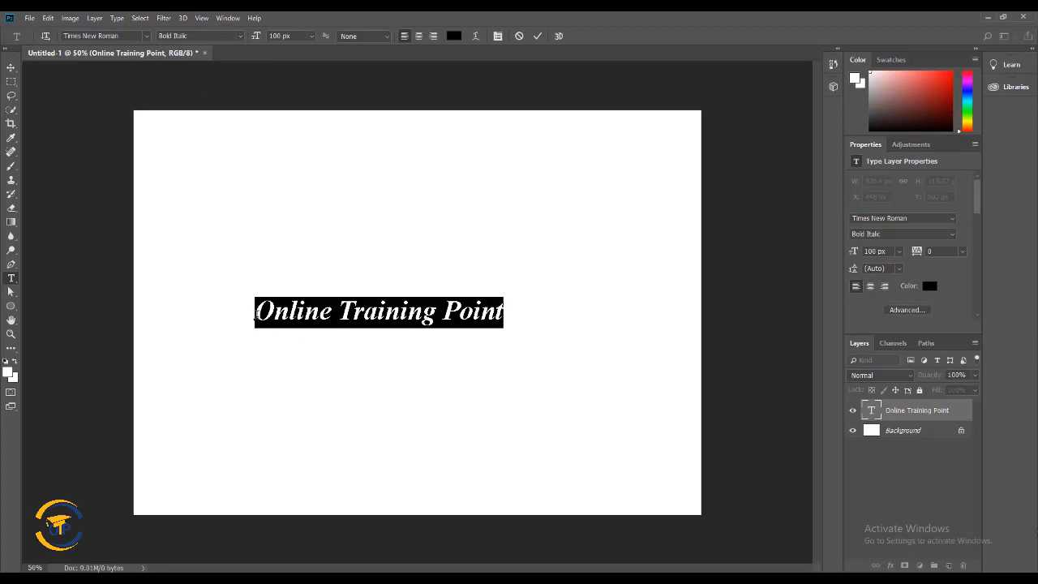
pyautogui.click(240, 36)
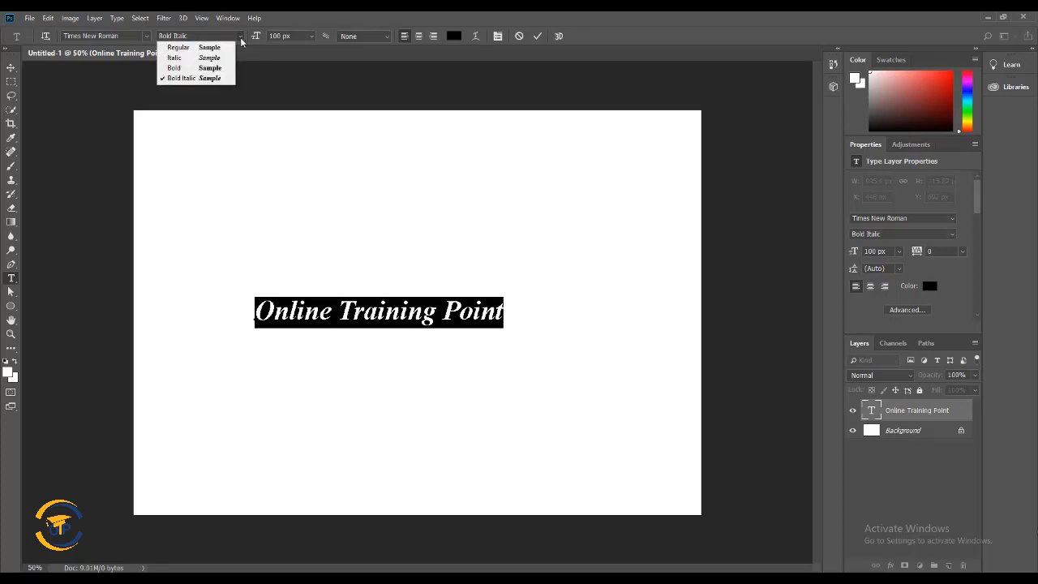
pyautogui.click(186, 46)
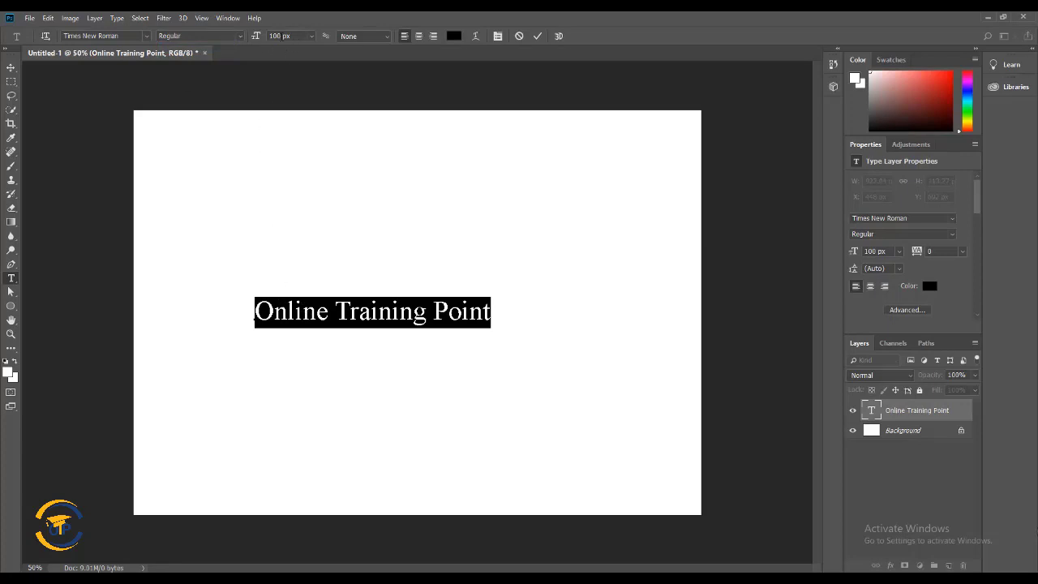
# Try font sizes such as 72 px and 150 px on the selected text and set its size to 180 px
pyautogui.click(313, 36)
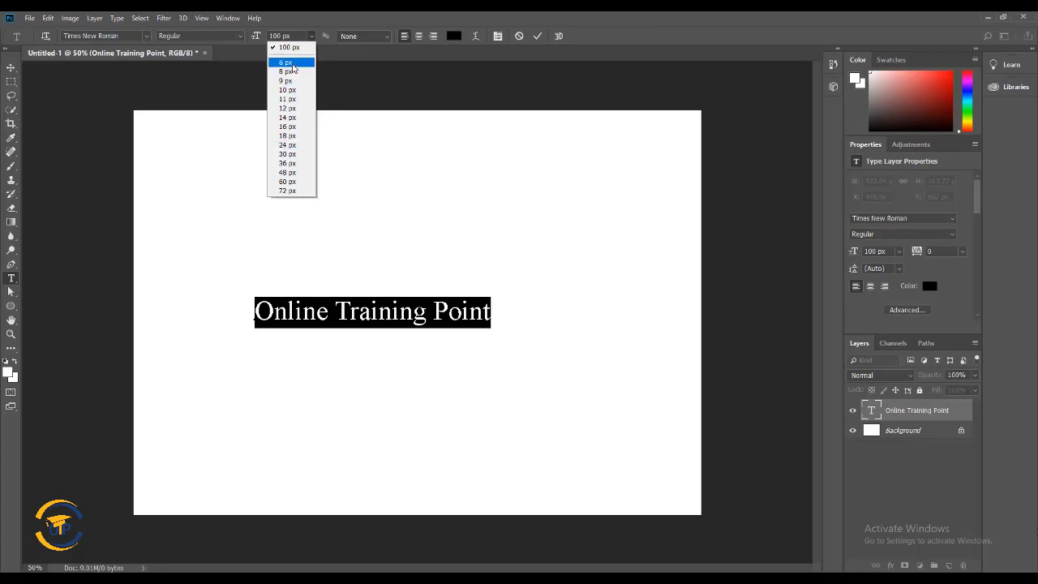
pyautogui.click(288, 191)
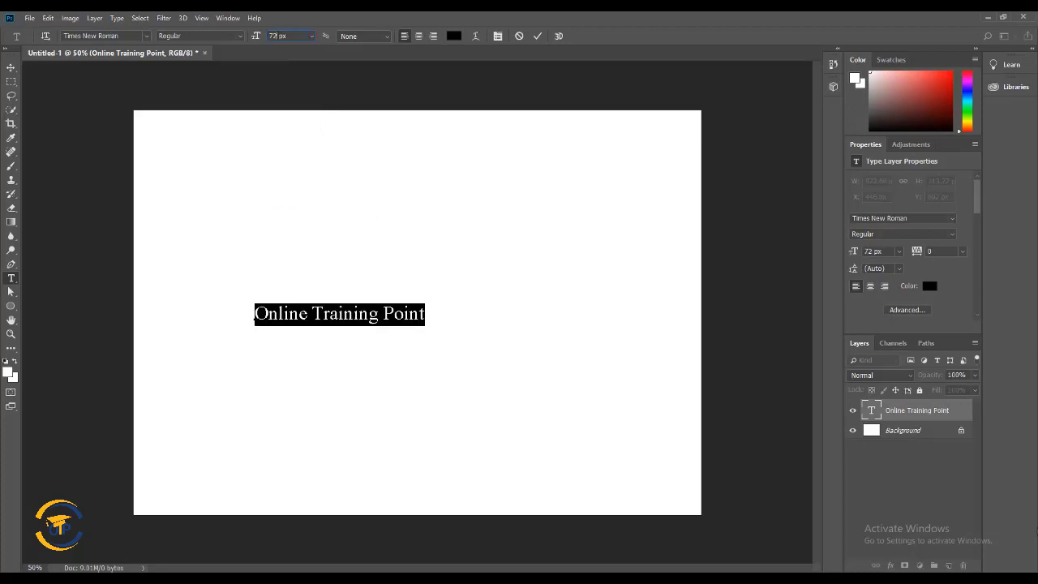
pyautogui.moveTo(276, 36); pyautogui.dragTo(267, 37)
pyautogui.write('45')
pyautogui.press('Return')
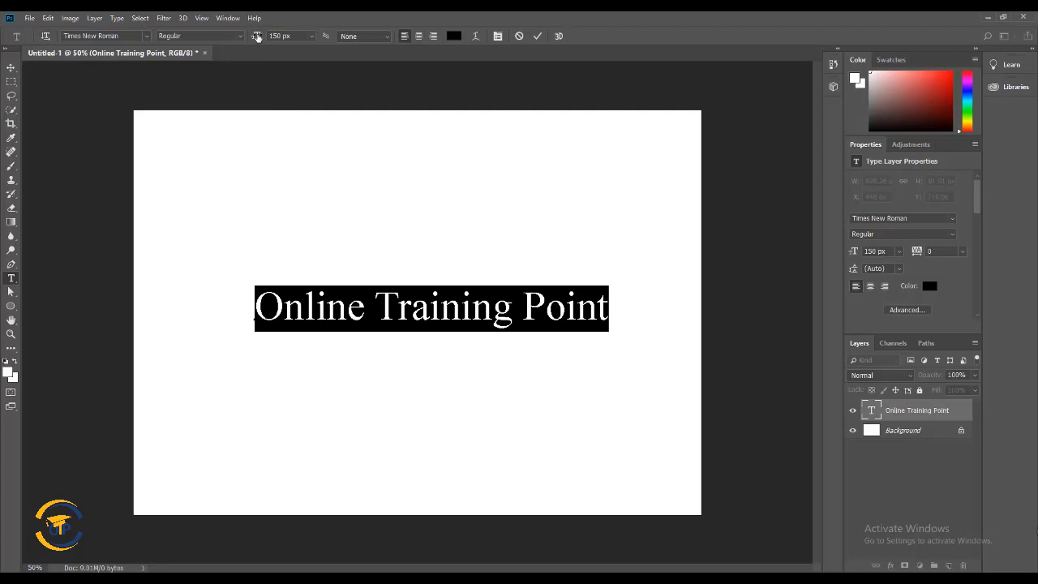
pyautogui.moveTo(256, 38)
pyautogui.mouseDown()
pyautogui.moveTo(291, 40)
pyautogui.moveTo(225, 40)
pyautogui.moveTo(274, 42)
pyautogui.mouseUp()
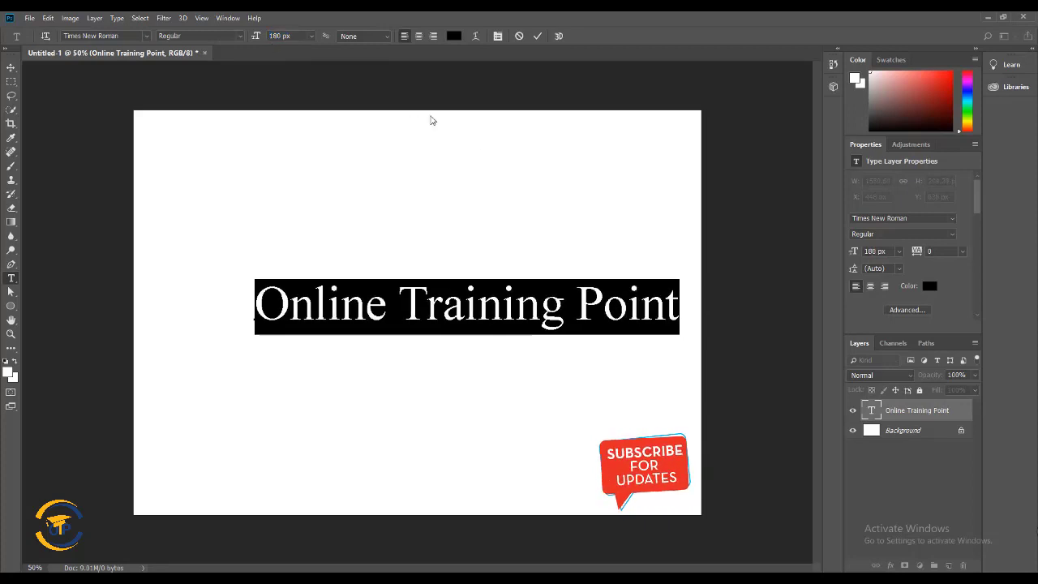
# Try the dark grey-blue colour #575a66 on the "Online Training Point" text
pyautogui.click(454, 36)
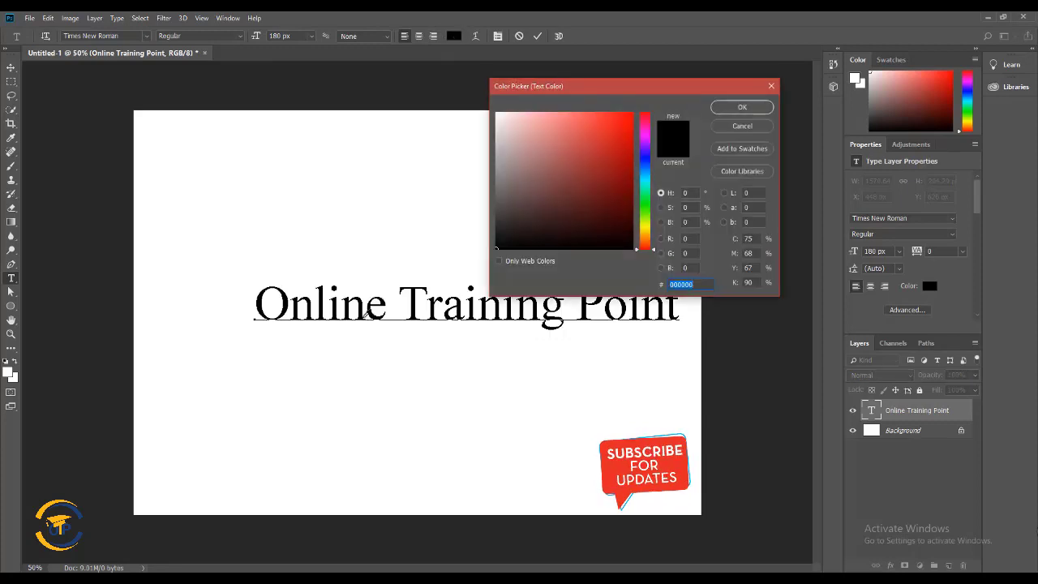
pyautogui.moveTo(582, 216)
pyautogui.mouseDown()
pyautogui.moveTo(613, 198)
pyautogui.moveTo(607, 135)
pyautogui.moveTo(567, 147)
pyautogui.moveTo(614, 139)
pyautogui.moveTo(606, 151)
pyautogui.moveTo(514, 195)
pyautogui.mouseUp()
pyautogui.click(645, 162)
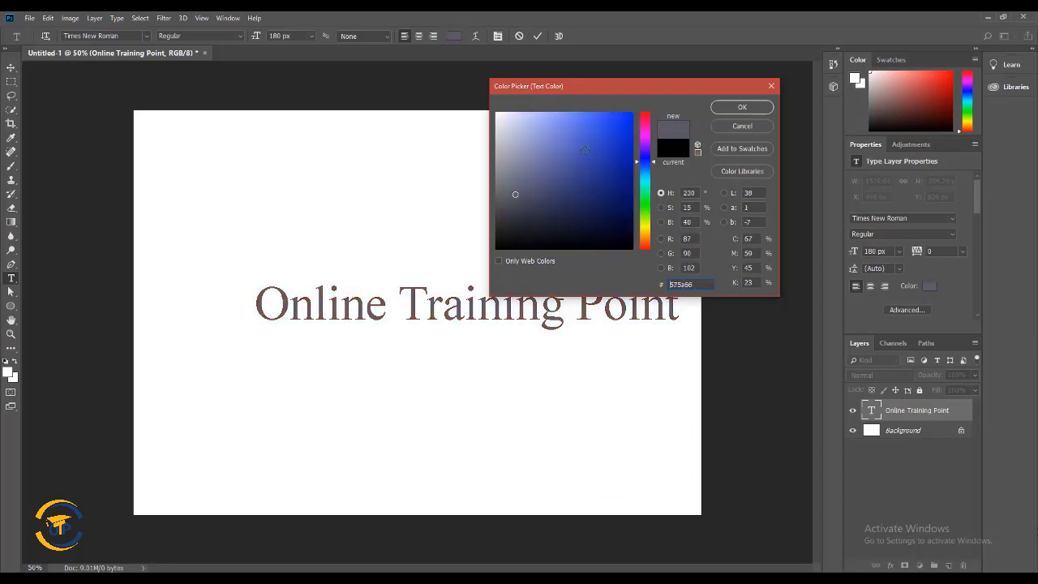
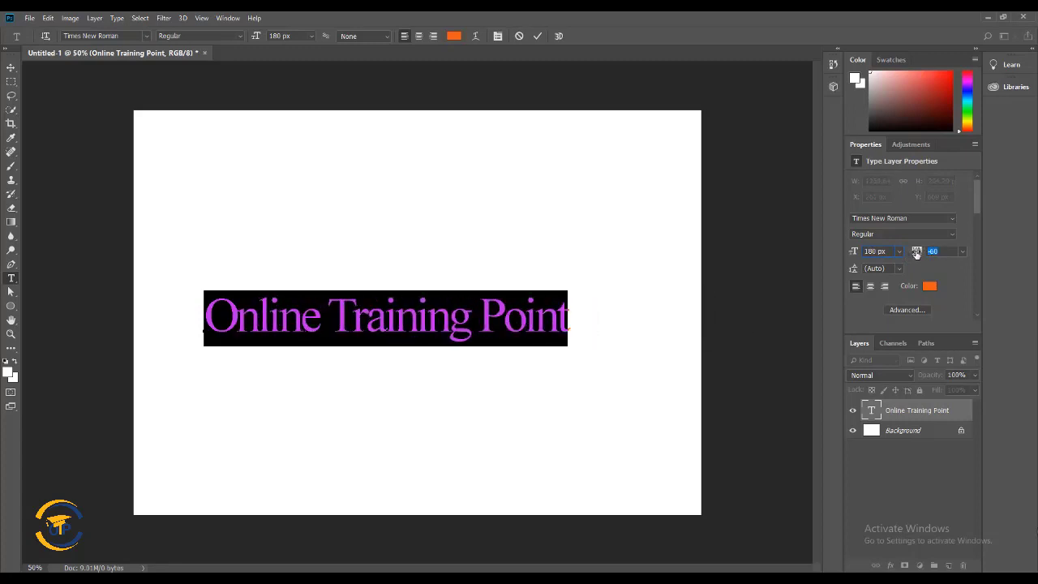
# Preview tracking values including 200 and -50 on the "Online Training Point" text and set its tracking to 25
pyautogui.click(962, 251)
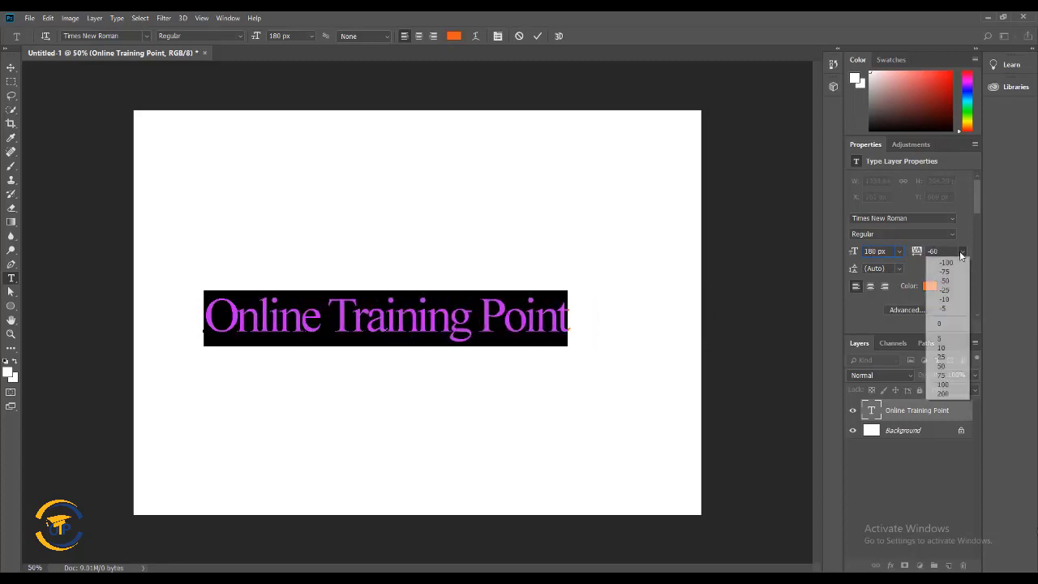
pyautogui.click(947, 360)
pyautogui.click(961, 251)
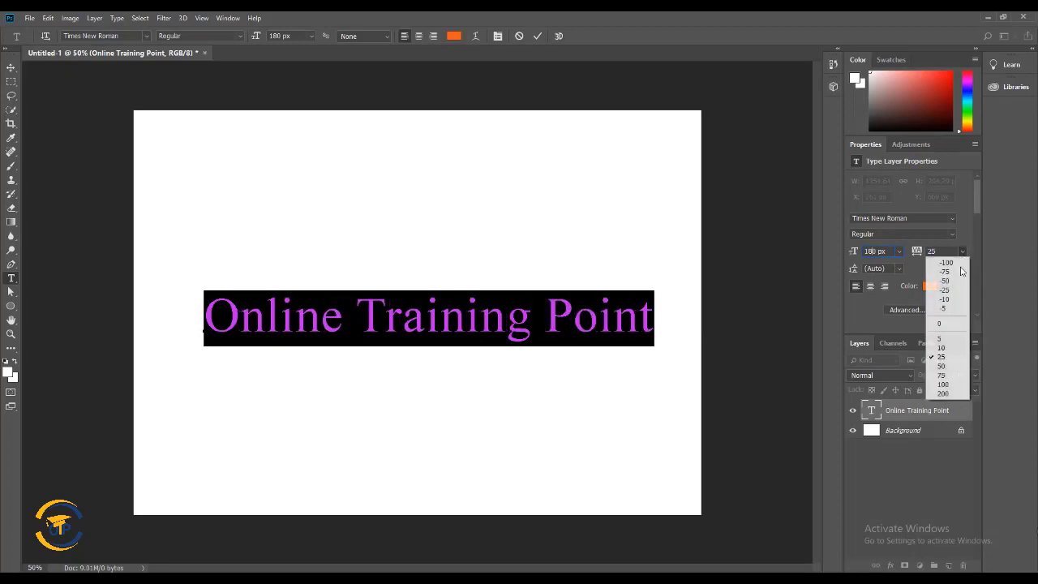
pyautogui.click(947, 394)
pyautogui.click(962, 251)
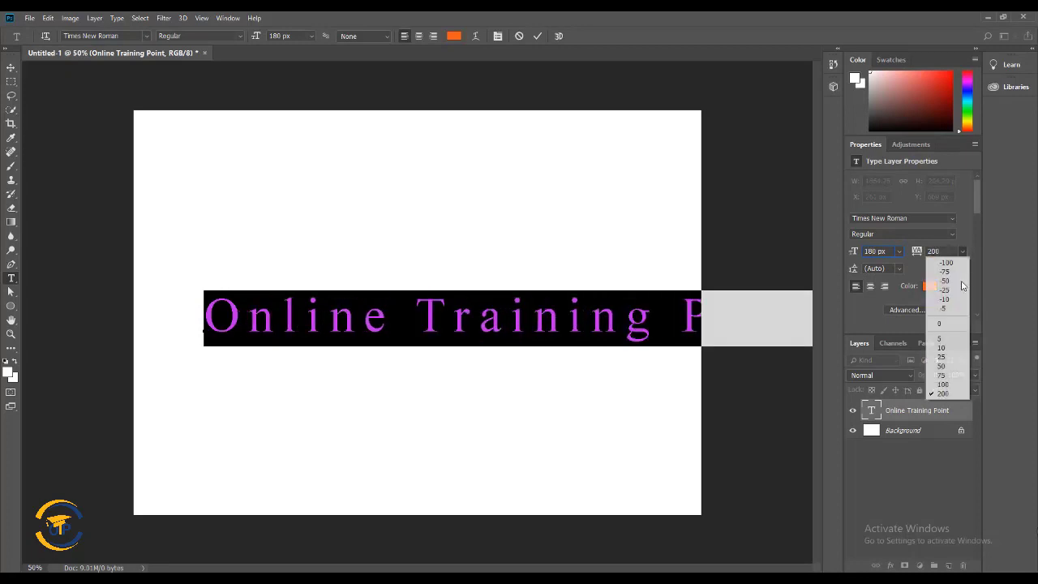
pyautogui.click(957, 298)
pyautogui.click(961, 251)
pyautogui.click(956, 283)
pyautogui.click(961, 251)
pyautogui.click(949, 279)
pyautogui.click(961, 251)
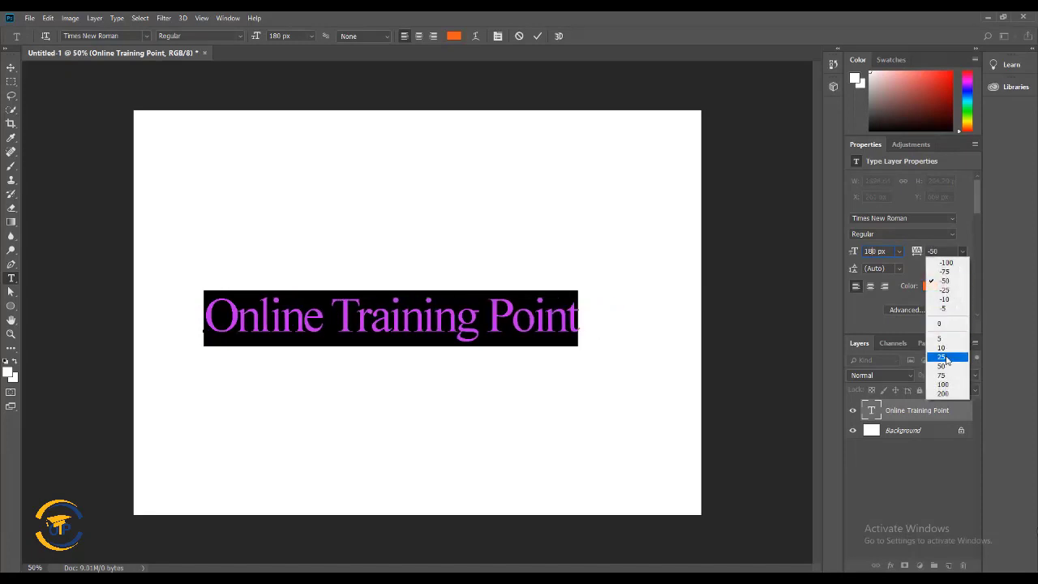
pyautogui.click(944, 356)
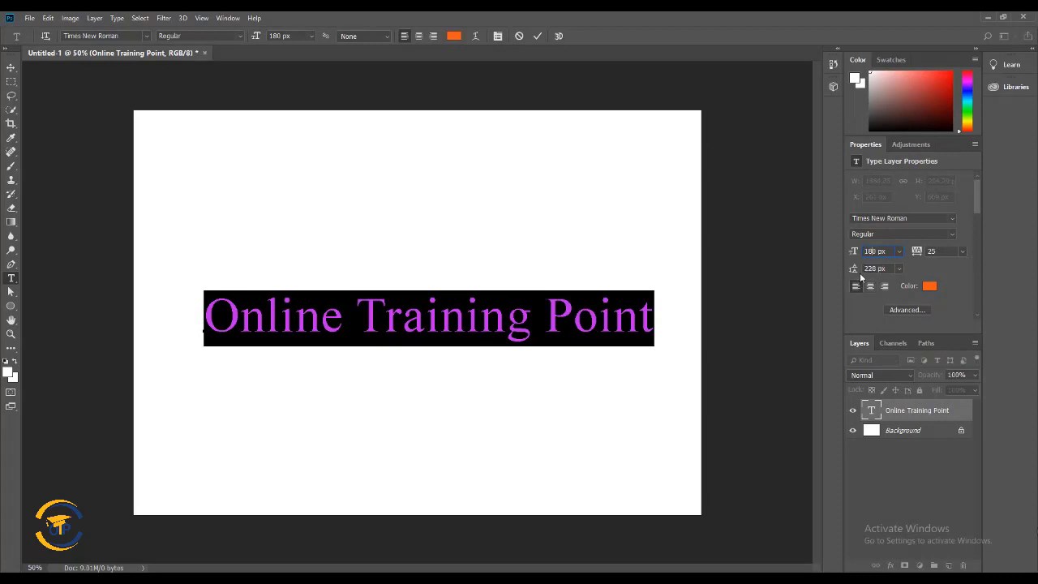
# Set the leading to Auto and delete the "Online Training Point" text layer
pyautogui.click(898, 268)
pyautogui.click(884, 280)
pyautogui.click(874, 410)
pyautogui.press('Delete')
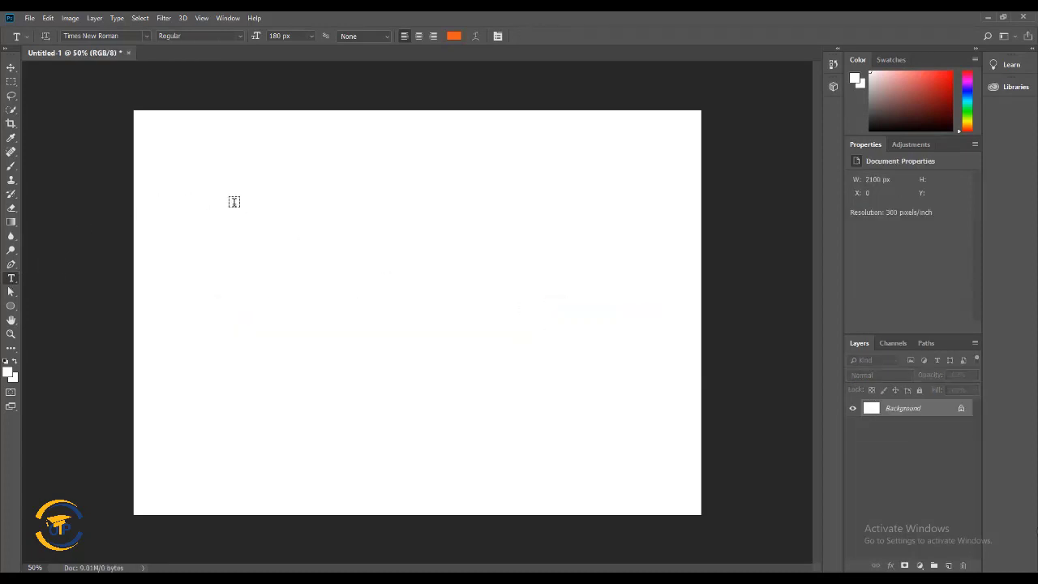
# Draw a paragraph text box about 1530 px wide and 830 px high mid-canvas and fill it with Lorem Ipsum placeholder text
pyautogui.moveTo(209, 200); pyautogui.dragTo(624, 424)
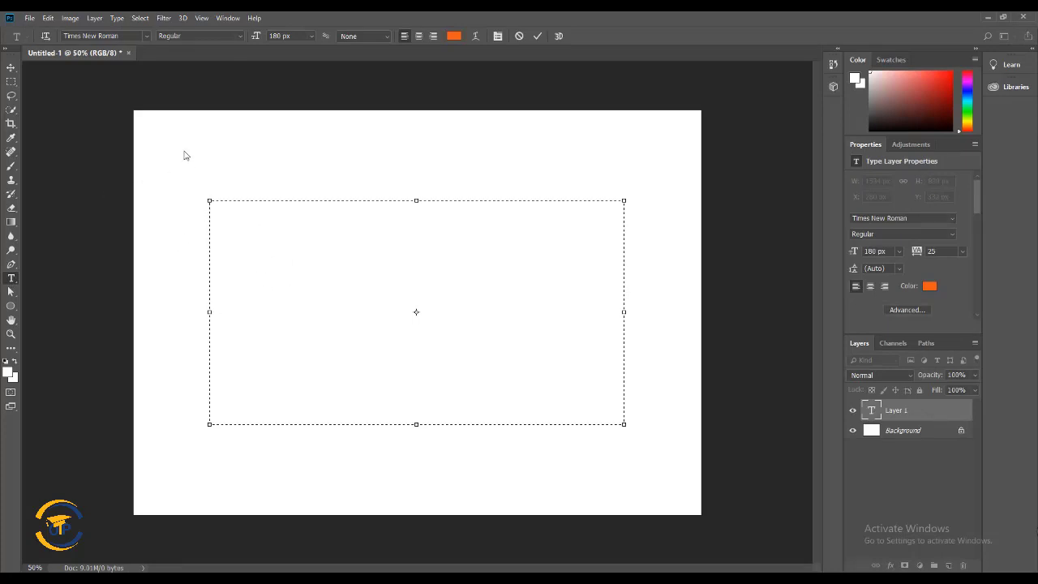
pyautogui.click(117, 18)
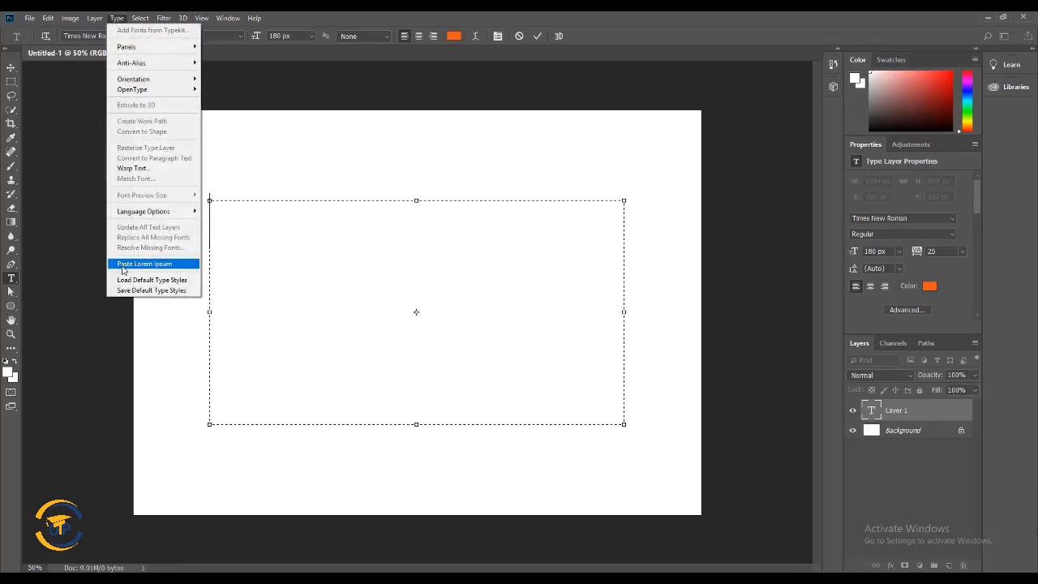
pyautogui.click(176, 270)
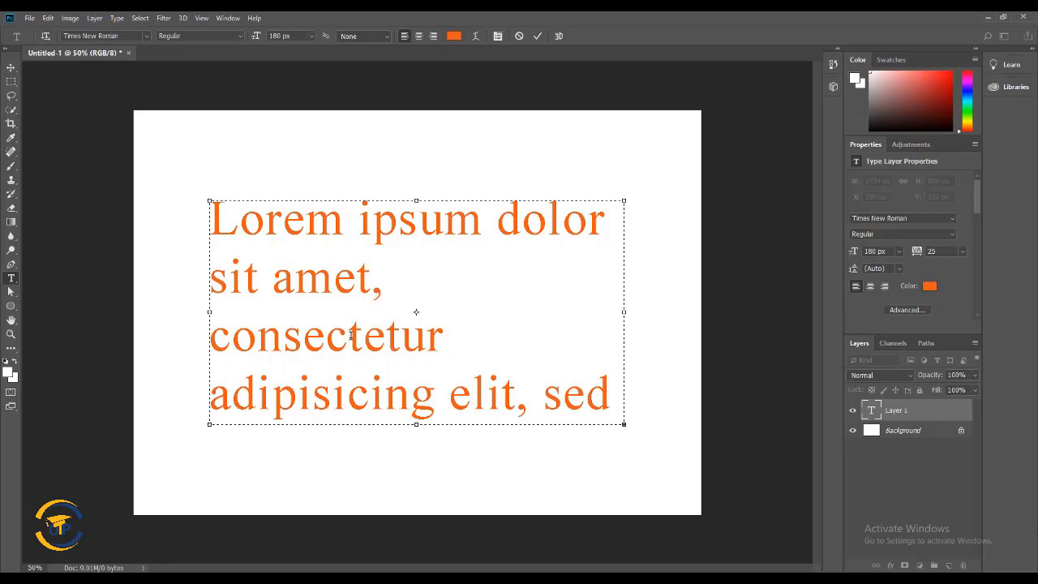
# Select the whole Lorem Ipsum paragraph, preview font sizes 30 px and 48 px, and set it to 36 px
pyautogui.hotkey('ctrl', 'a')
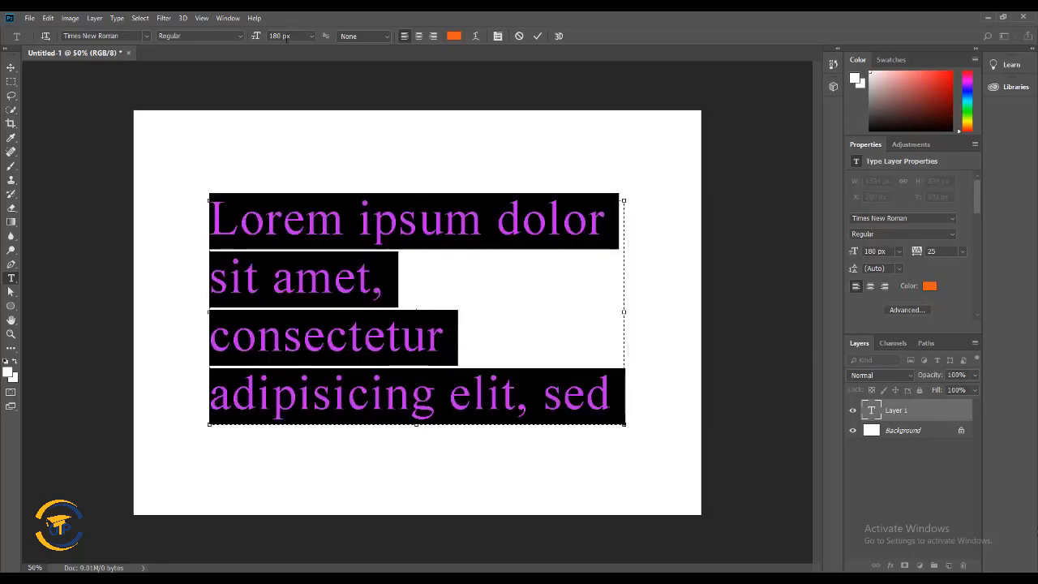
pyautogui.click(899, 252)
pyautogui.click(886, 370)
pyautogui.click(898, 251)
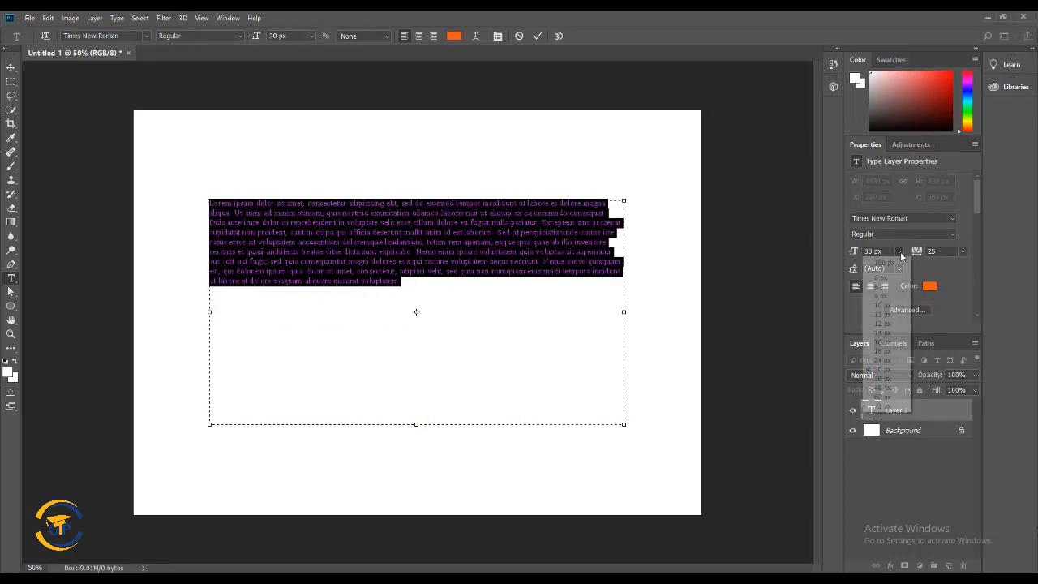
pyautogui.click(885, 387)
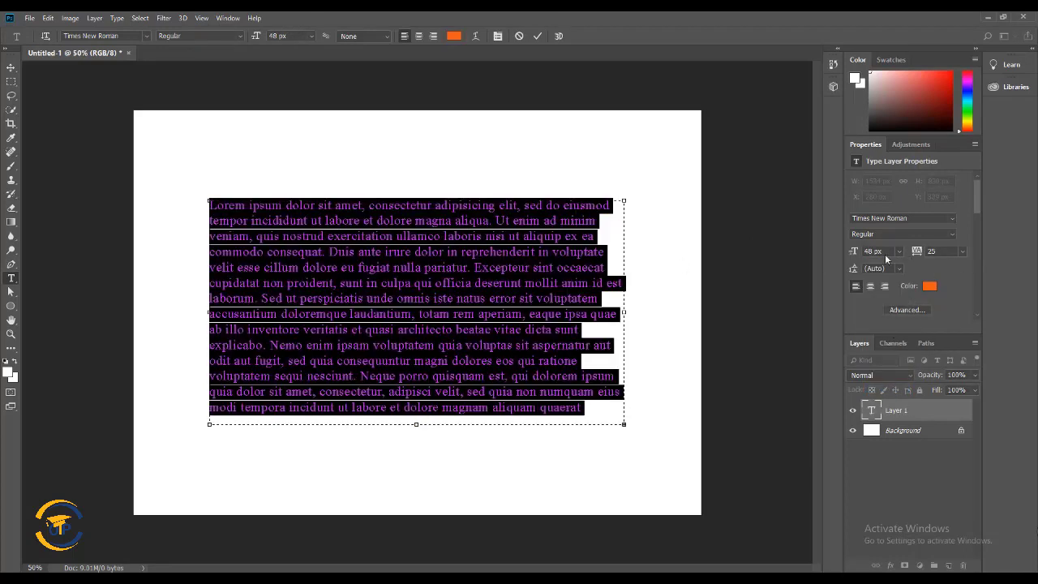
pyautogui.click(898, 251)
pyautogui.click(872, 377)
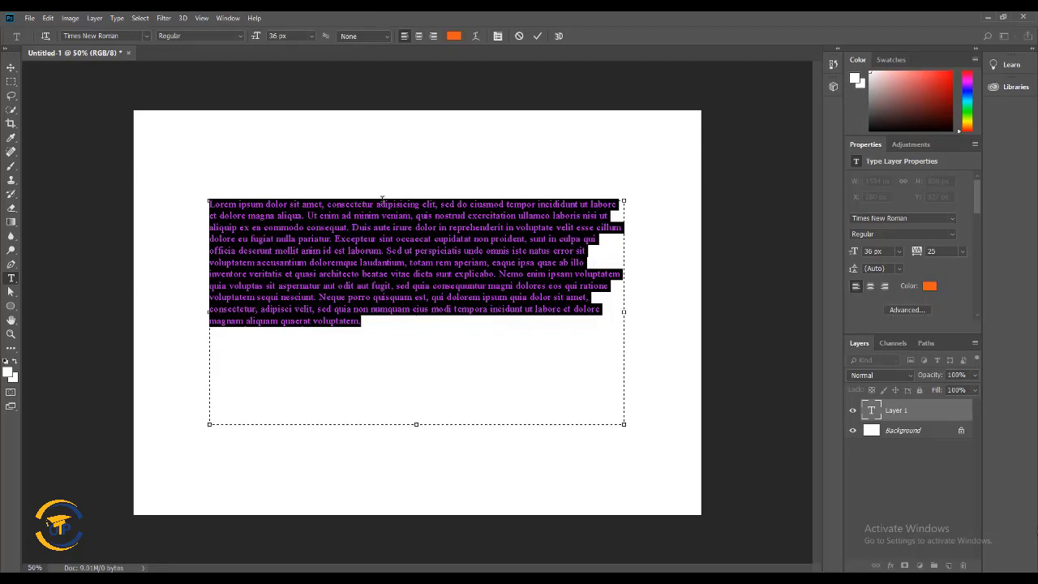
# Preview wider and tighter leading on the paragraph, including 79, 60 and 16 px, and set the leading to 36 px
pyautogui.moveTo(853, 269); pyautogui.dragTo(924, 269)
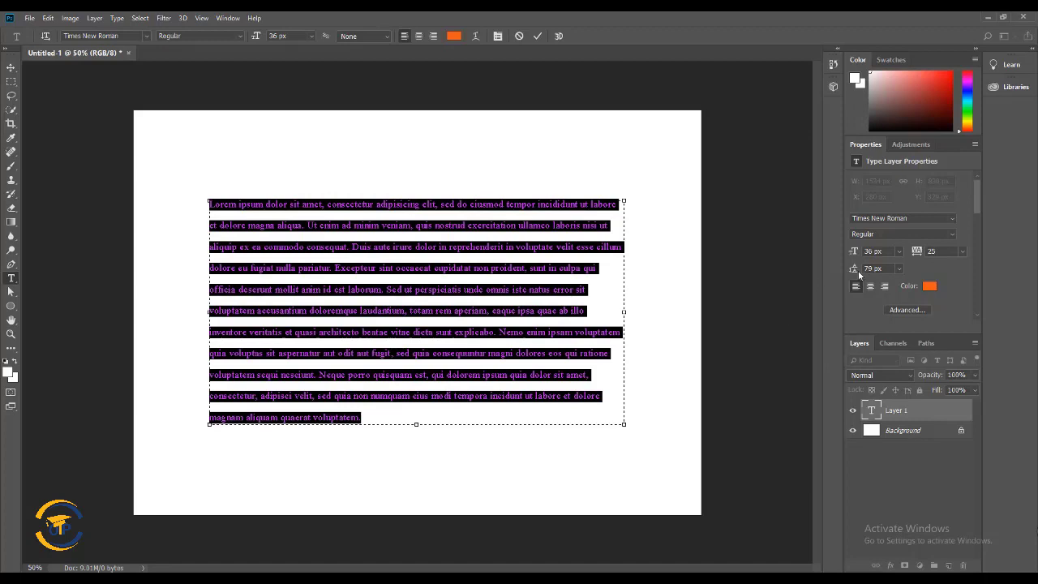
pyautogui.moveTo(853, 271); pyautogui.dragTo(837, 319)
pyautogui.click(901, 270)
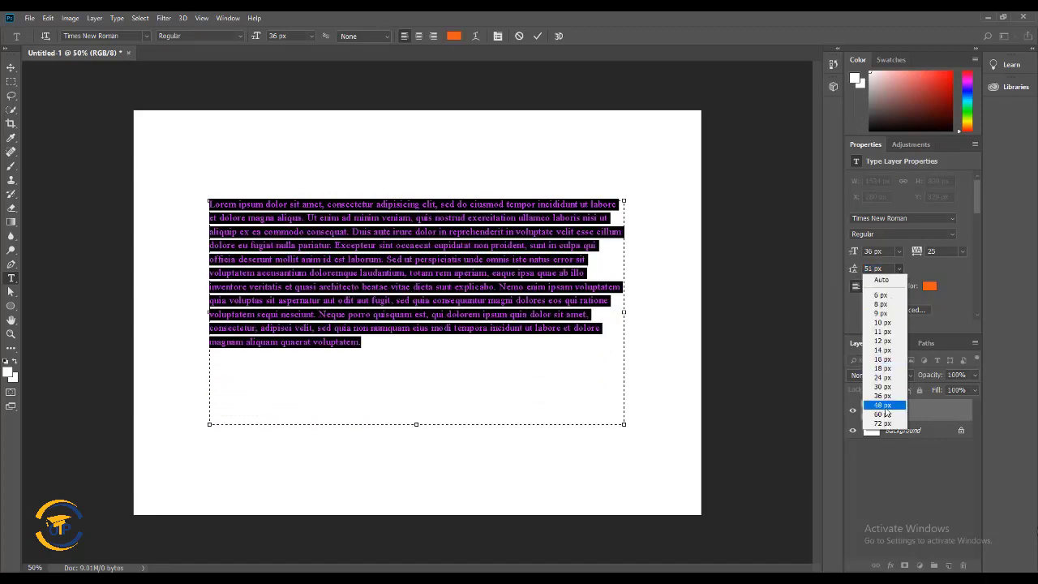
pyautogui.click(883, 415)
pyautogui.click(900, 269)
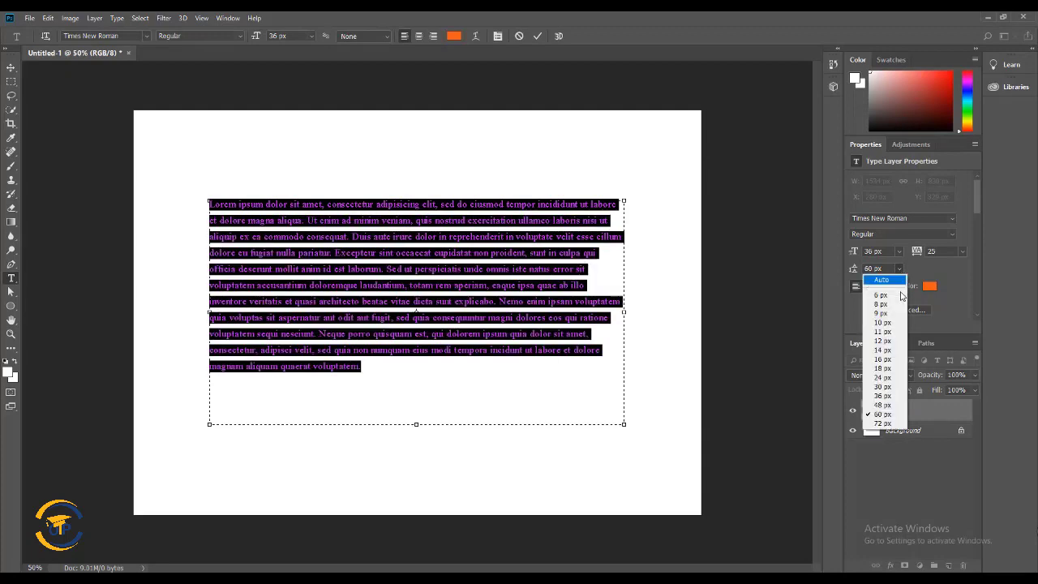
pyautogui.click(889, 359)
pyautogui.click(897, 269)
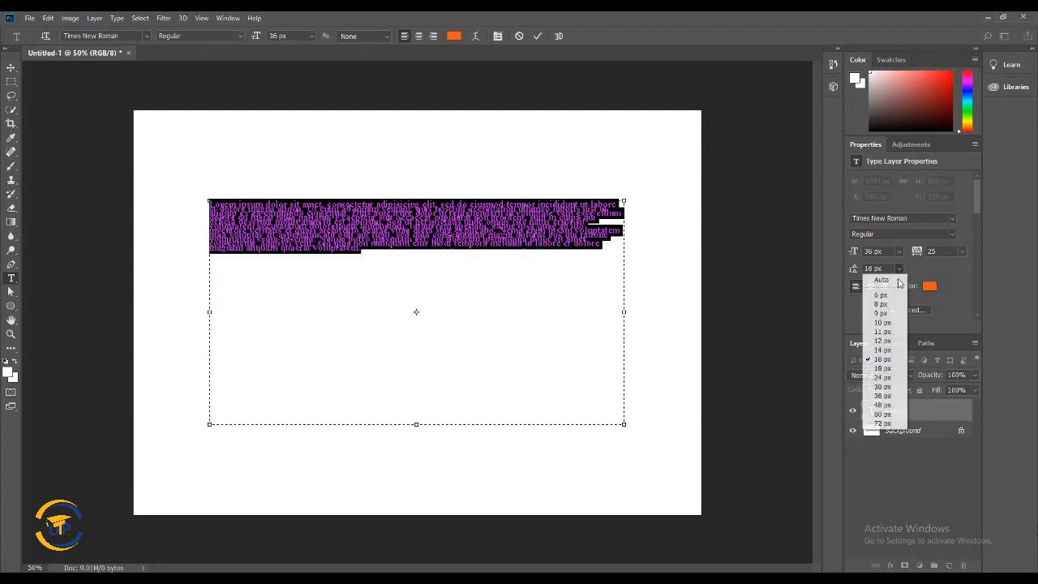
pyautogui.click(892, 392)
pyautogui.click(898, 268)
pyautogui.click(881, 394)
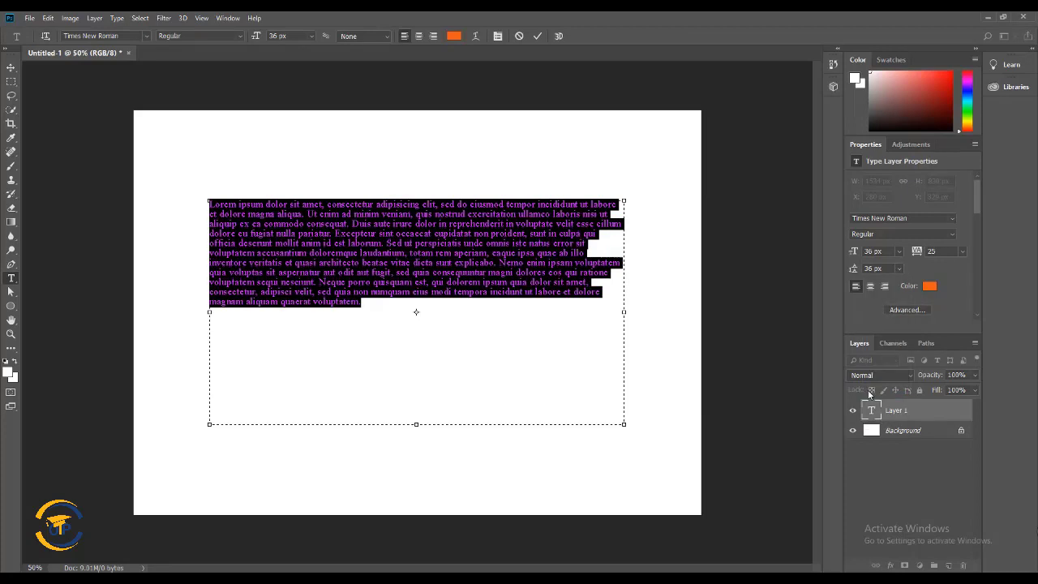
# Preview dark orange and purple on the paragraph text and set its colour to a vivid blue
pyautogui.click(930, 287)
pyautogui.moveTo(626, 163); pyautogui.dragTo(632, 180)
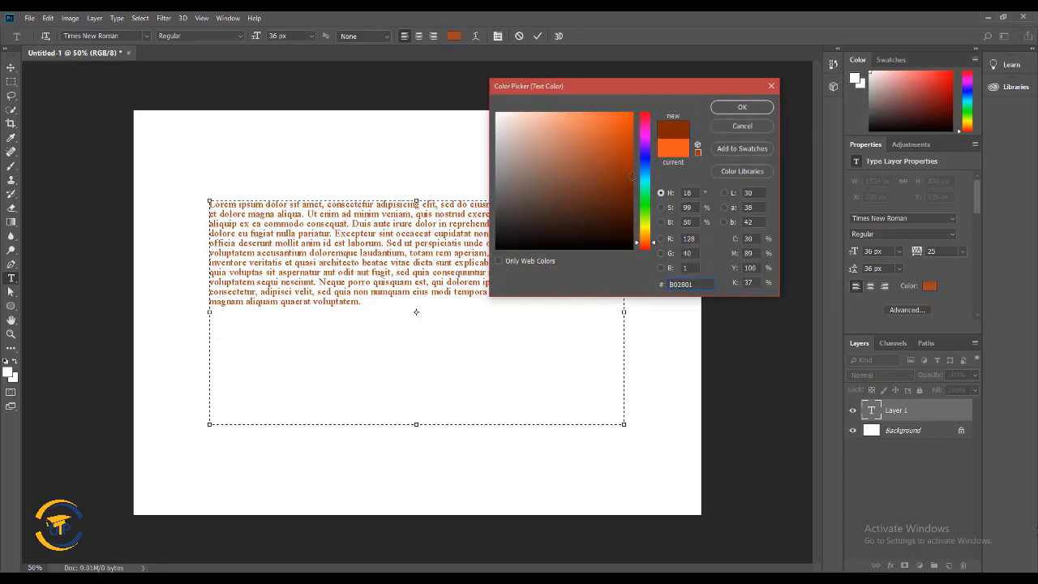
pyautogui.click(643, 157)
pyautogui.click(619, 156)
pyautogui.click(644, 140)
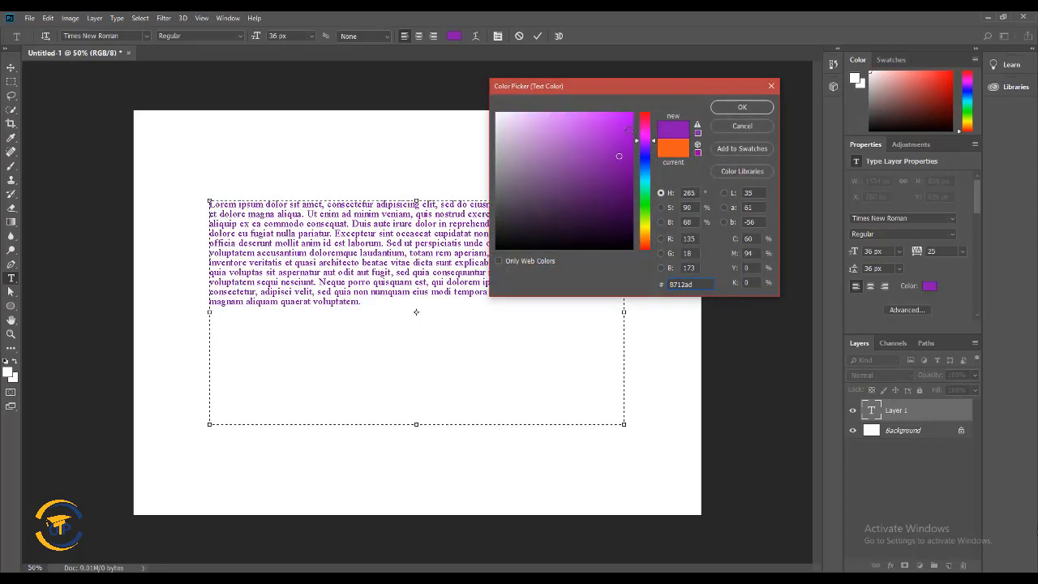
pyautogui.click(643, 161)
pyautogui.moveTo(630, 172); pyautogui.dragTo(640, 122)
pyautogui.click(767, 107)
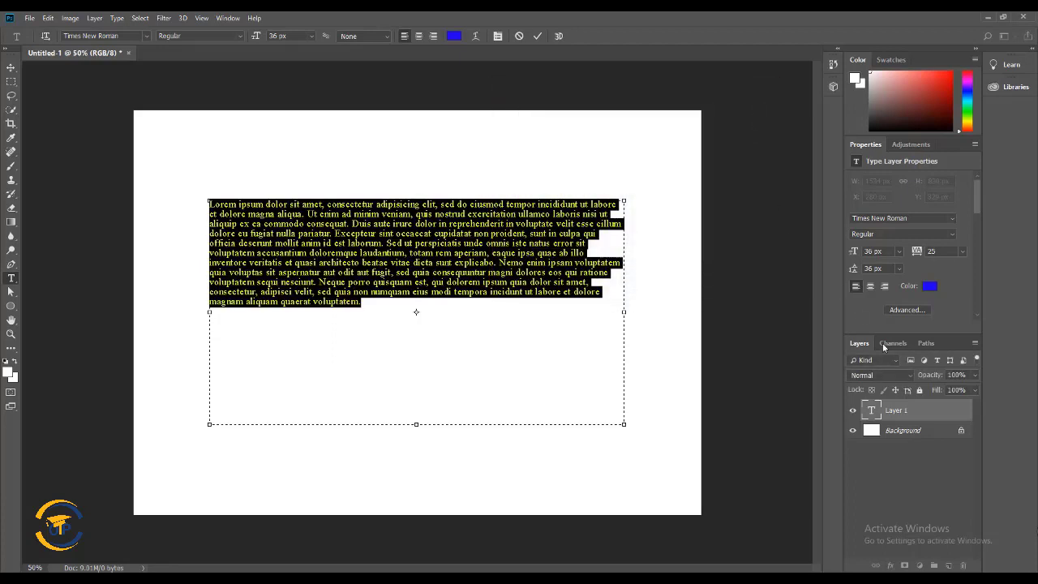
# Open the advanced character settings for the selected Lorem Ipsum paragraph
pyautogui.click(906, 310)
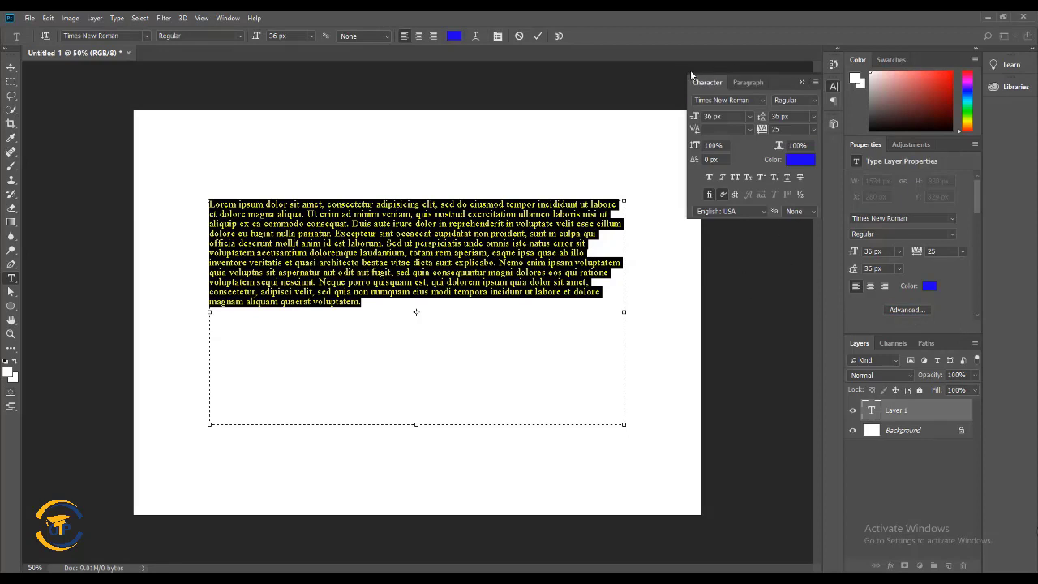
pyautogui.click(909, 311)
pyautogui.click(909, 311)
pyautogui.click(909, 312)
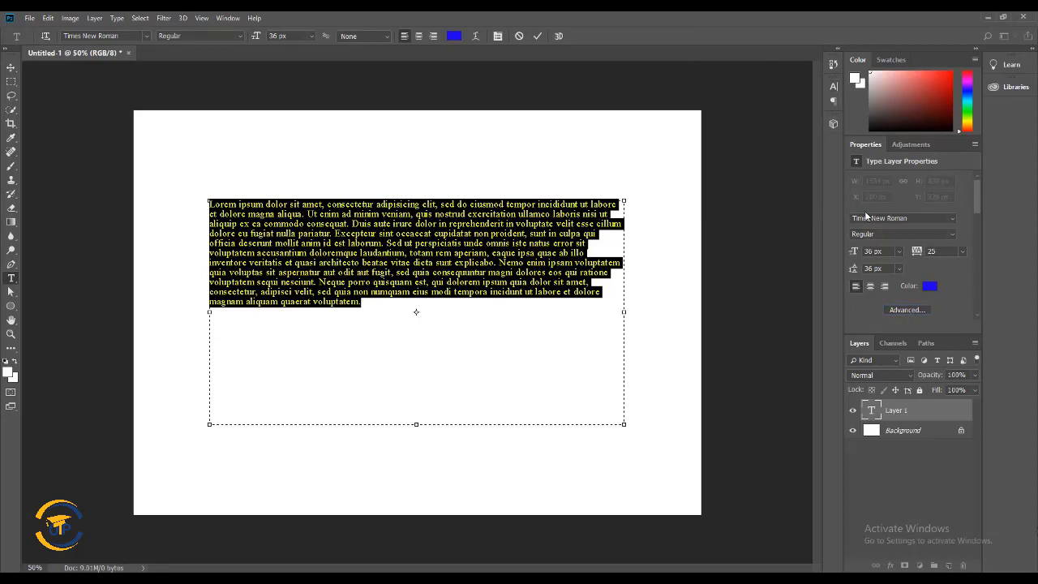
pyautogui.click(833, 86)
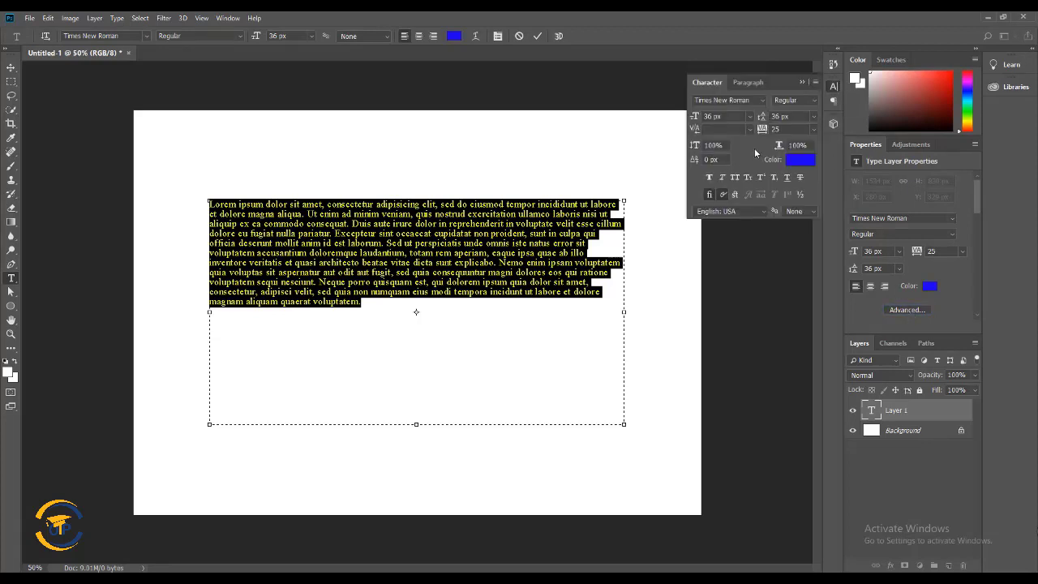
# Hide the character settings and bring them back for the selected Lorem Ipsum paragraph
pyautogui.click(834, 87)
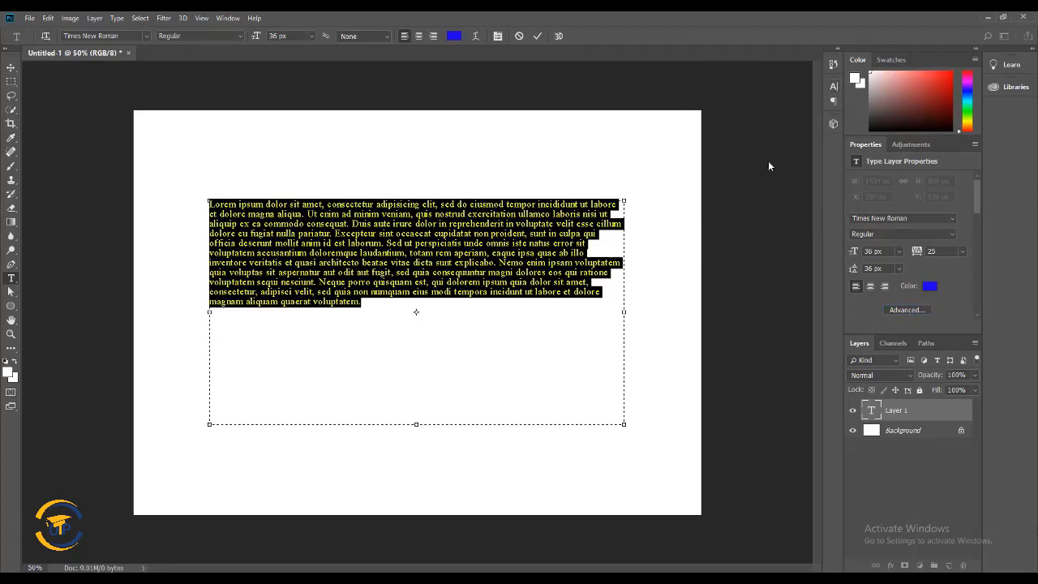
pyautogui.click(227, 18)
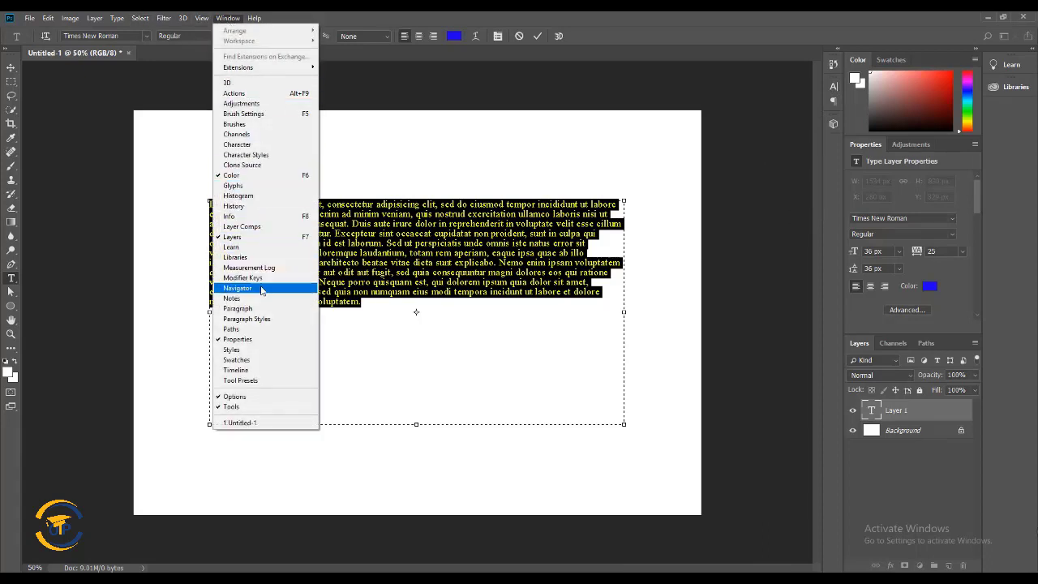
pyautogui.click(261, 146)
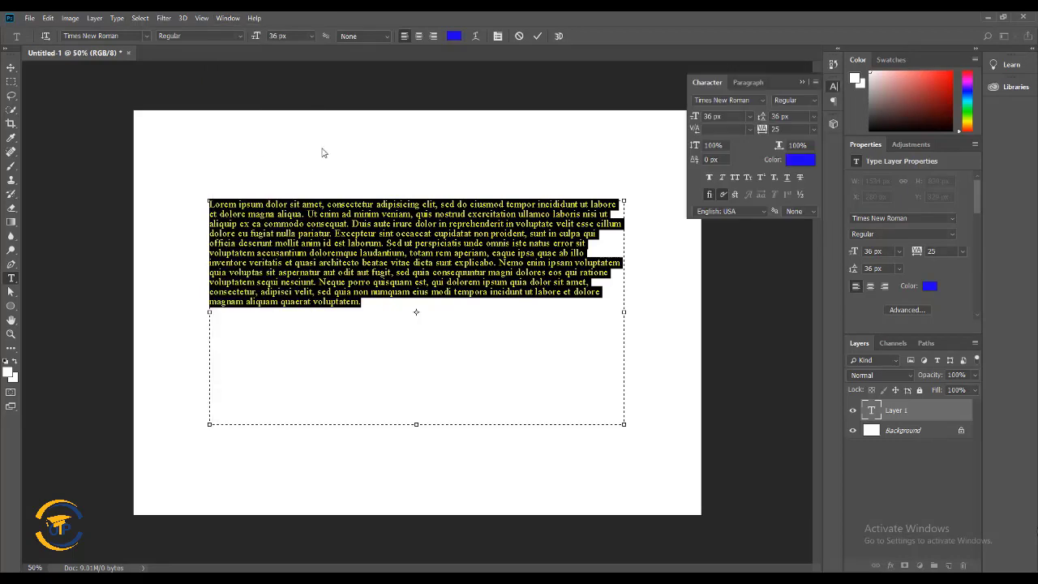
pyautogui.click(759, 204)
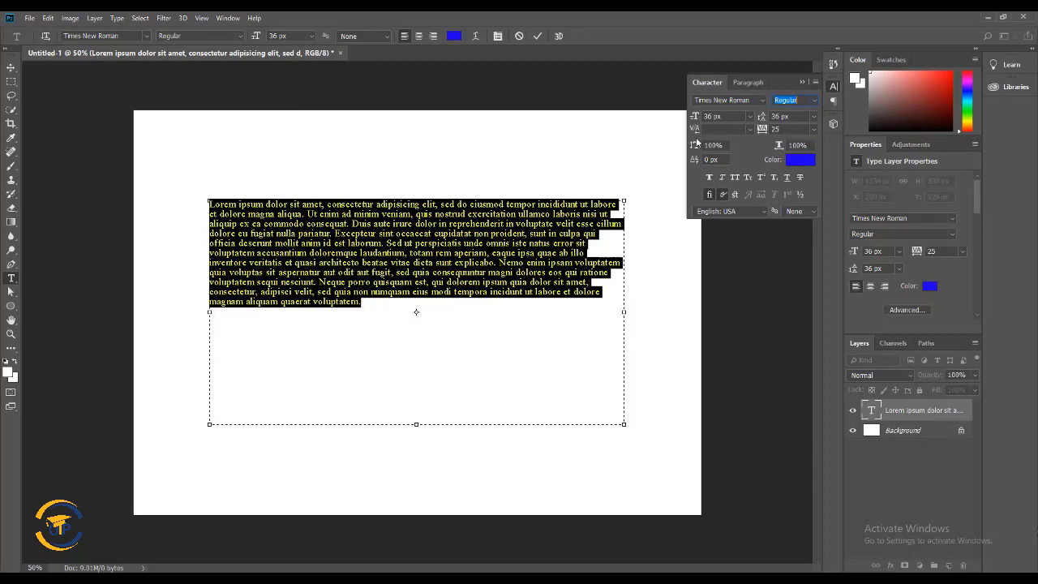
# Preview a 60 px font size on the paragraph, return it to 36 px, and widen the leading to 62 px and tracking to 165
pyautogui.click(749, 116)
pyautogui.click(722, 262)
pyautogui.click(749, 116)
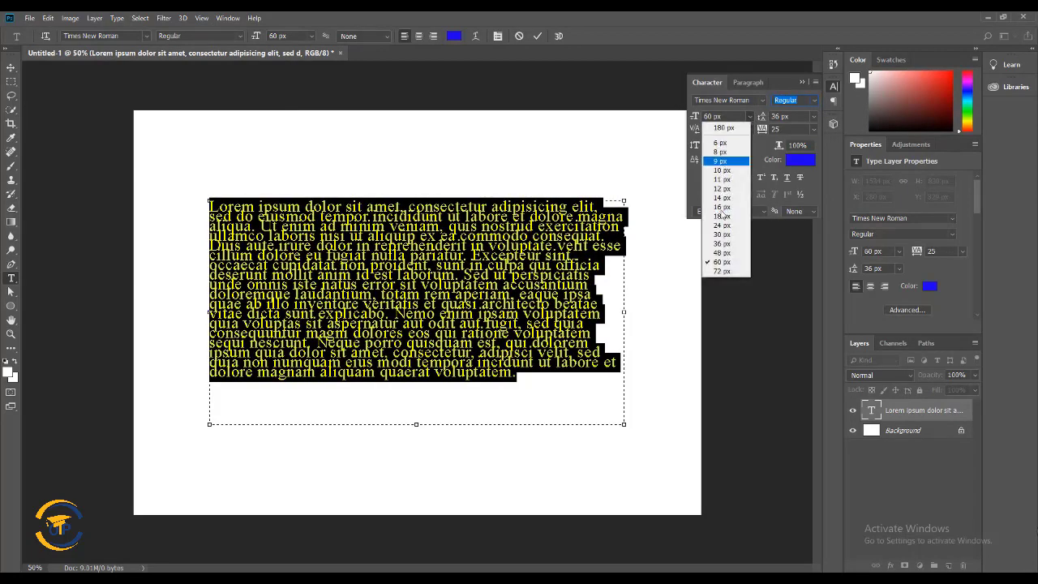
pyautogui.click(722, 243)
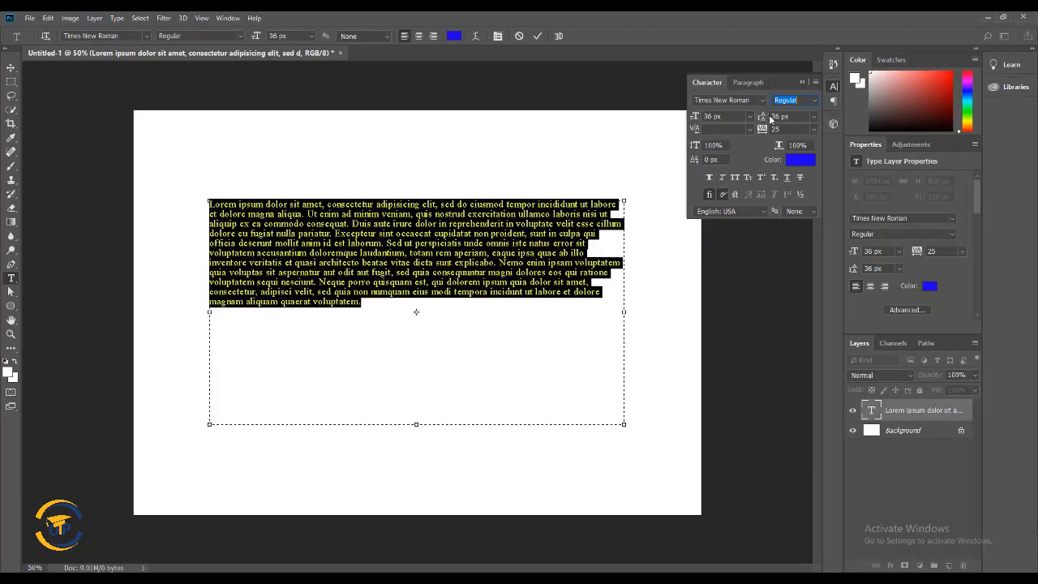
pyautogui.moveTo(765, 119)
pyautogui.mouseDown()
pyautogui.moveTo(850, 138)
pyautogui.moveTo(762, 134)
pyautogui.moveTo(749, 122)
pyautogui.moveTo(765, 132)
pyautogui.mouseUp()
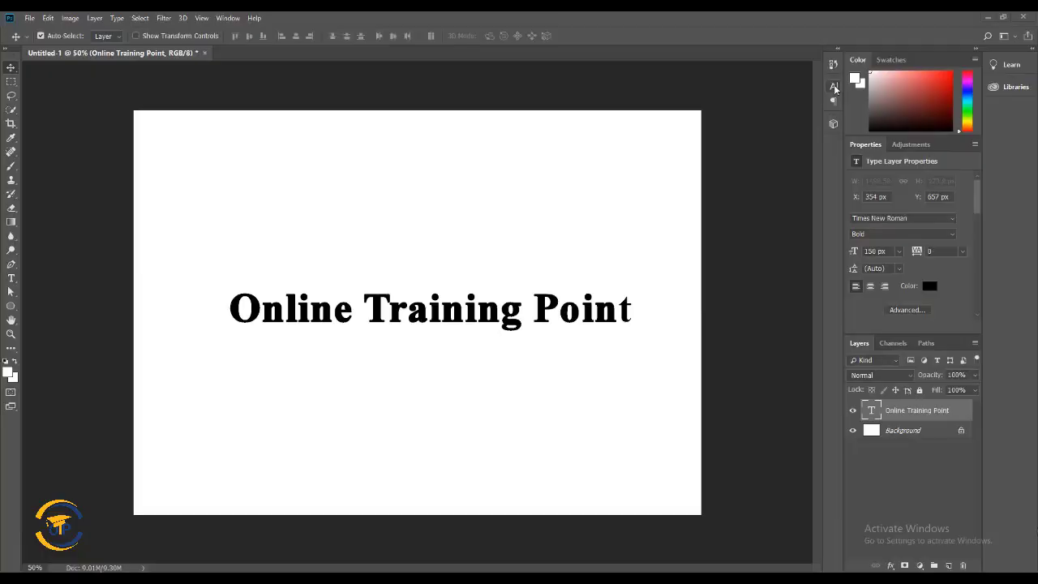
# Adjust the kerning between the O and n of "Online Training Point", previewing -140 and setting it to 50
pyautogui.click(834, 86)
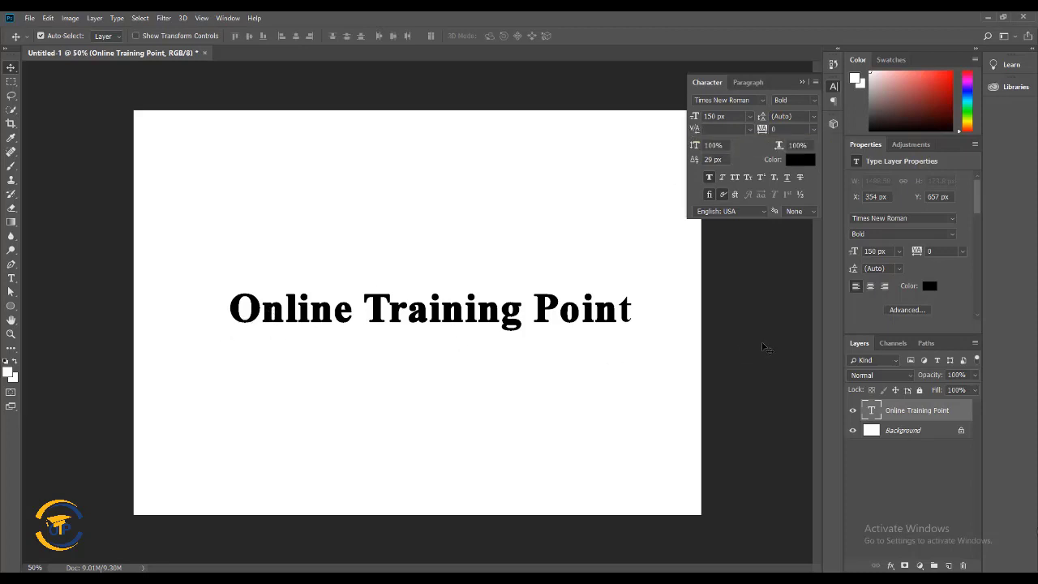
pyautogui.doubleClick(244, 309)
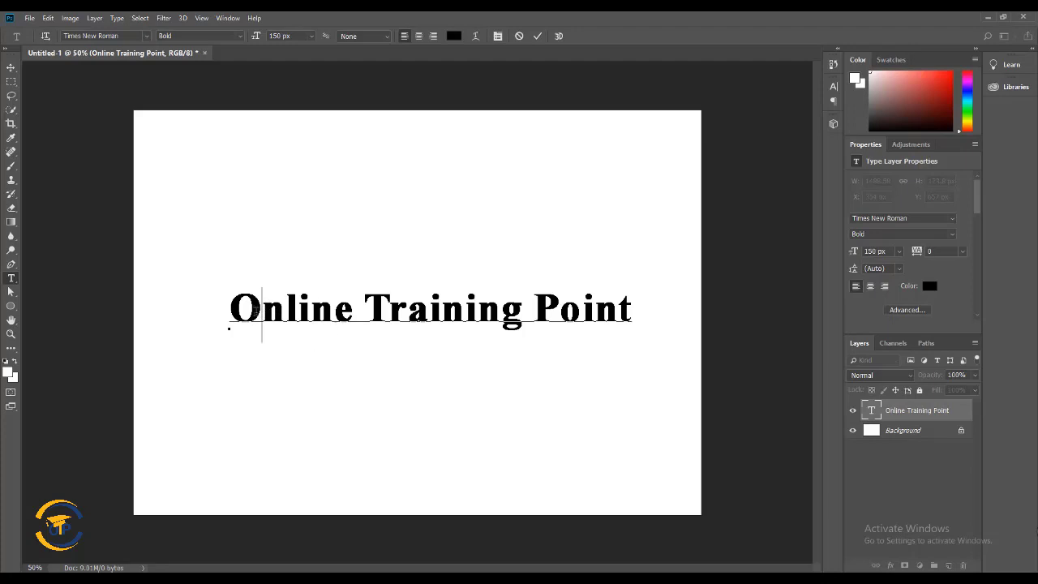
pyautogui.click(833, 86)
pyautogui.moveTo(698, 131); pyautogui.dragTo(662, 131)
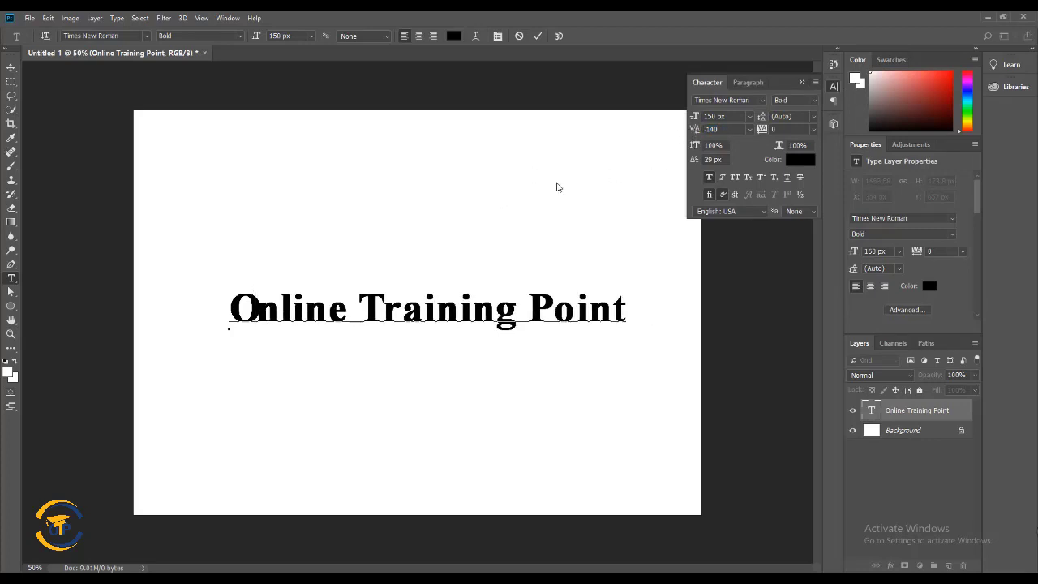
pyautogui.moveTo(694, 132); pyautogui.dragTo(697, 132)
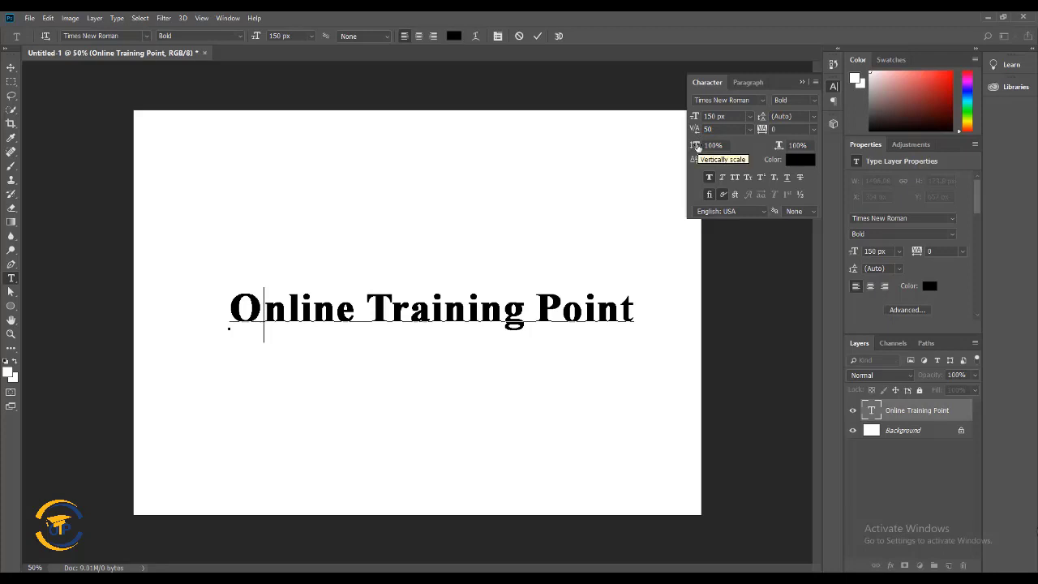
# Select all of "Online Training Point" and set its vertical scale to 155% and its baseline shift to 182 px
pyautogui.doubleClick(873, 412)
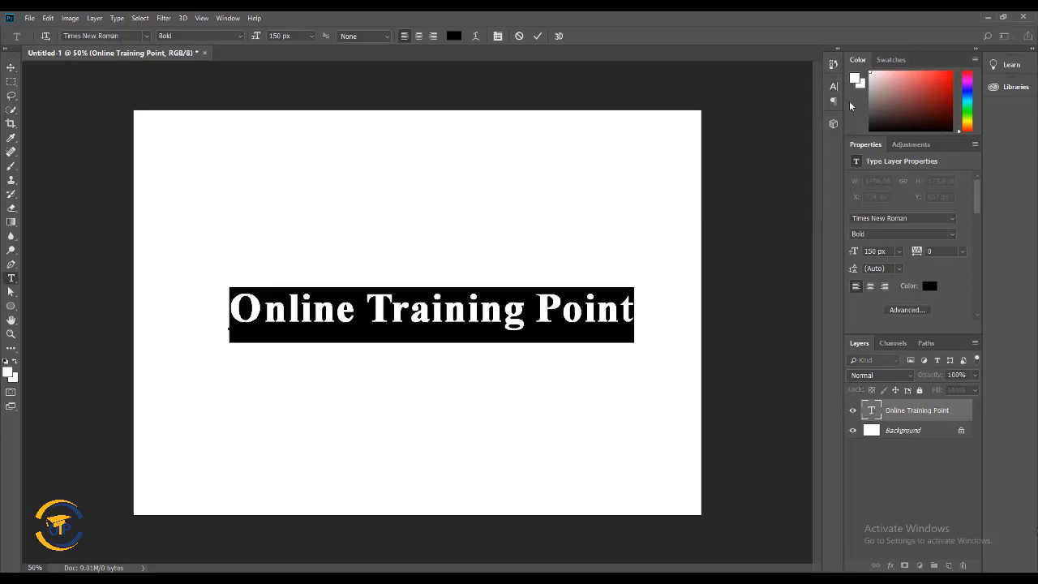
pyautogui.click(833, 85)
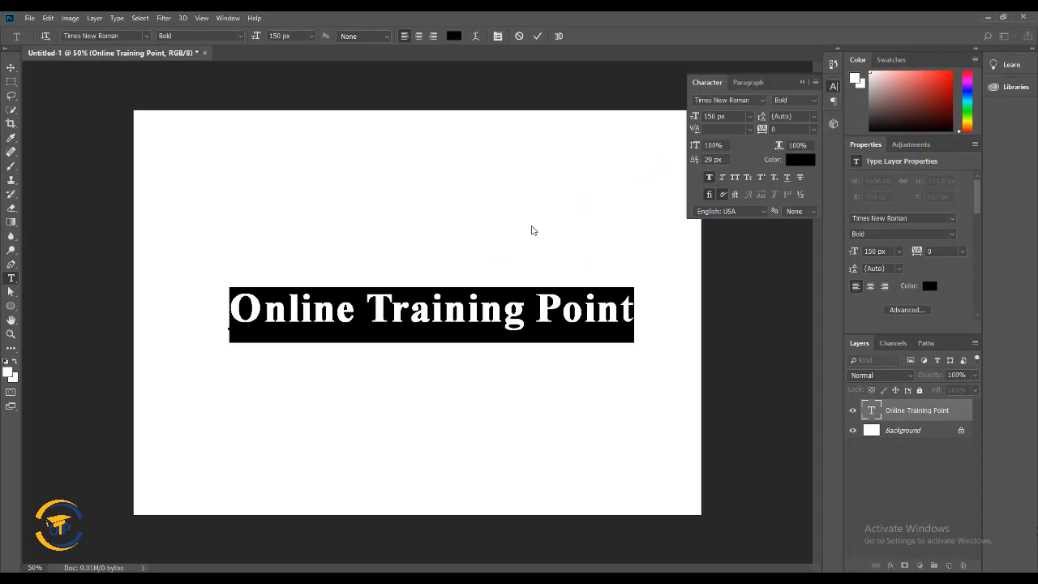
pyautogui.moveTo(694, 146)
pyautogui.mouseDown()
pyautogui.moveTo(725, 148)
pyautogui.moveTo(684, 150)
pyautogui.mouseUp()
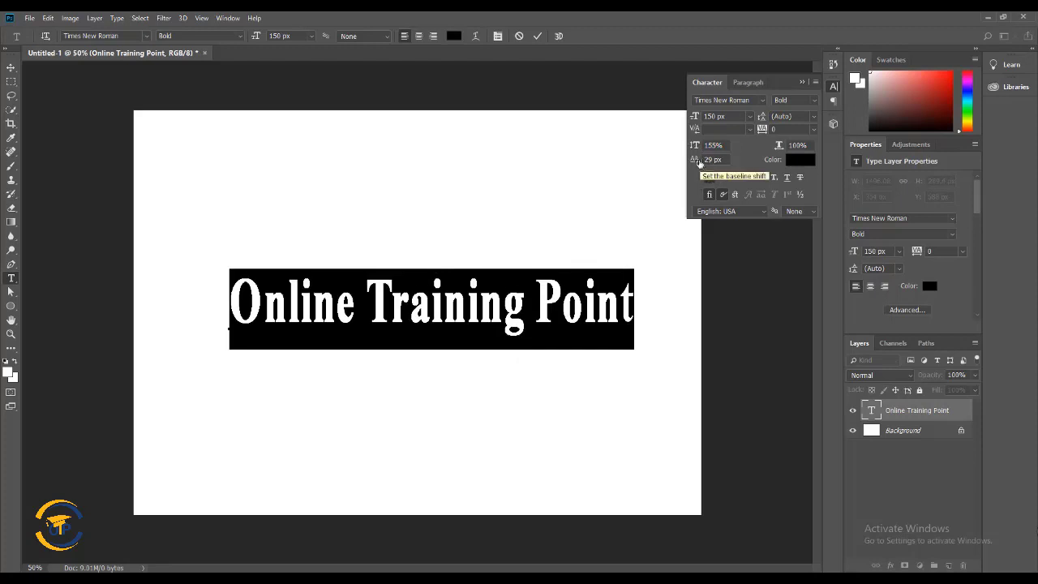
pyautogui.moveTo(697, 162)
pyautogui.mouseDown()
pyautogui.moveTo(803, 179)
pyautogui.moveTo(668, 164)
pyautogui.moveTo(709, 161)
pyautogui.mouseUp()
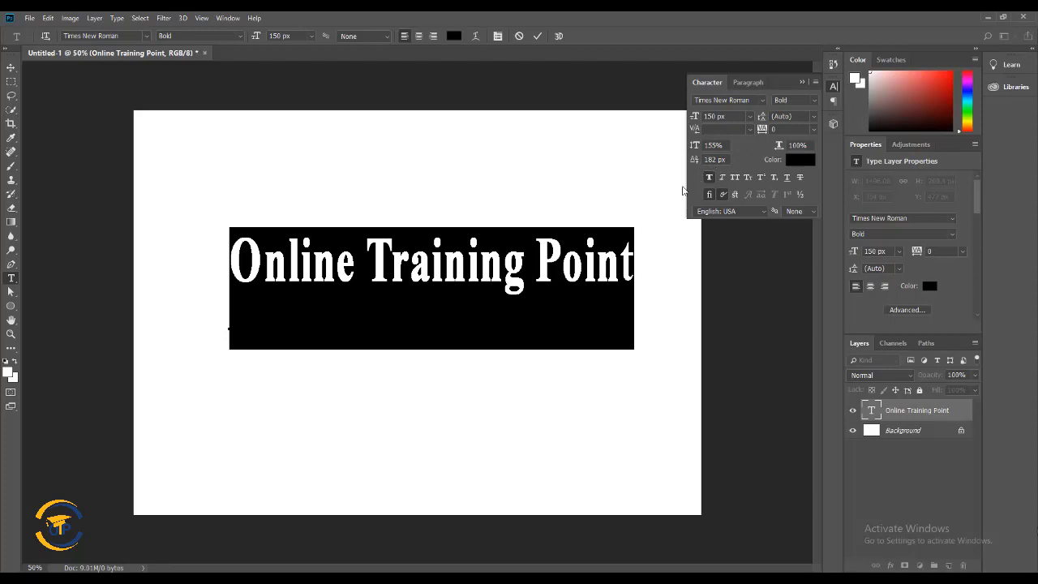
# Select only the final t of "Point" and adjust its baseline shift, trying 254 px
pyautogui.click(624, 266)
pyautogui.moveTo(623, 267); pyautogui.dragTo(634, 264)
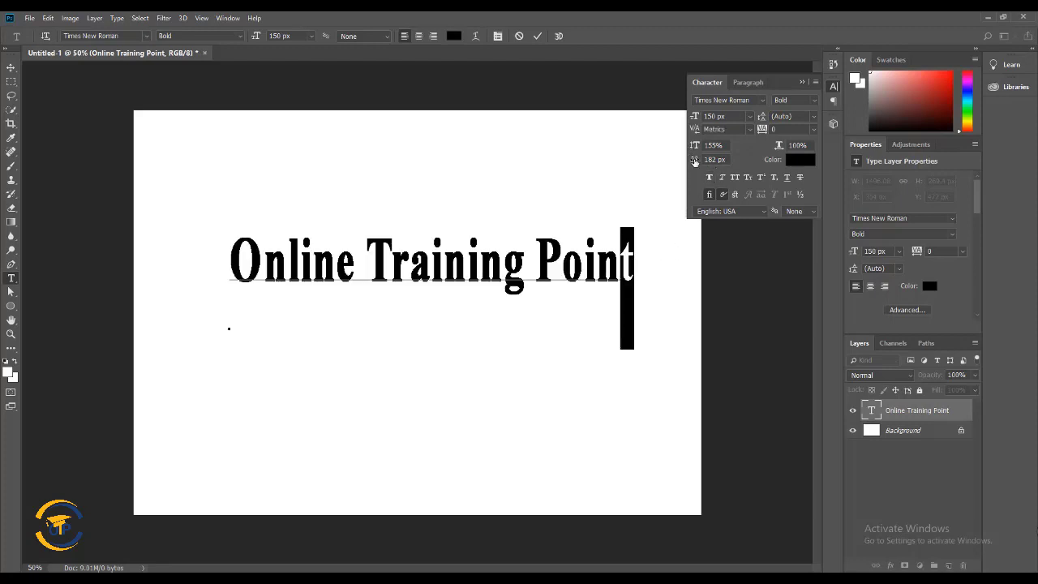
pyautogui.moveTo(708, 160); pyautogui.dragTo(706, 190)
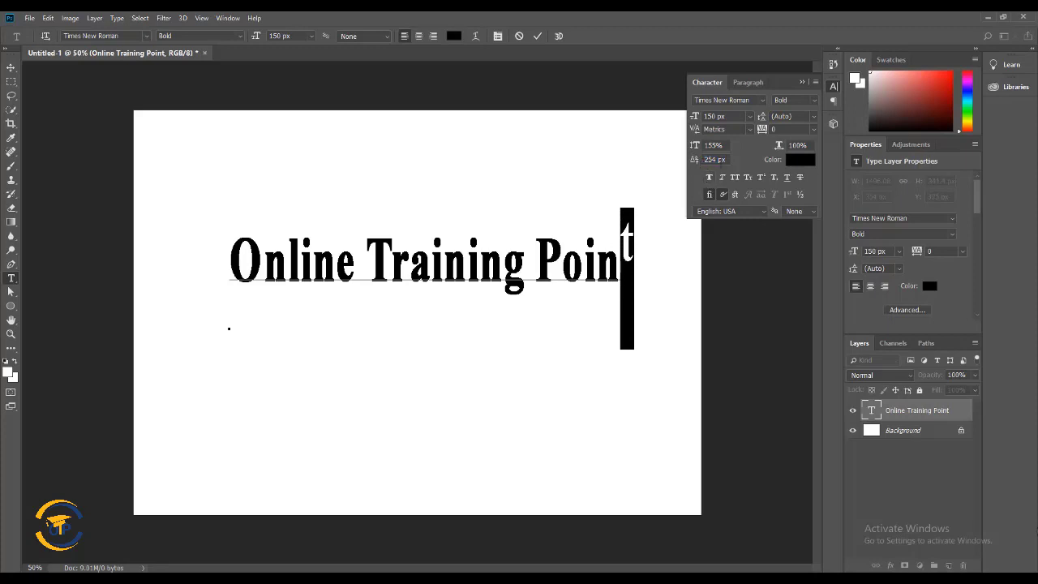
pyautogui.moveTo(695, 163)
pyautogui.mouseDown()
pyautogui.moveTo(665, 162)
pyautogui.moveTo(697, 164)
pyautogui.mouseUp()
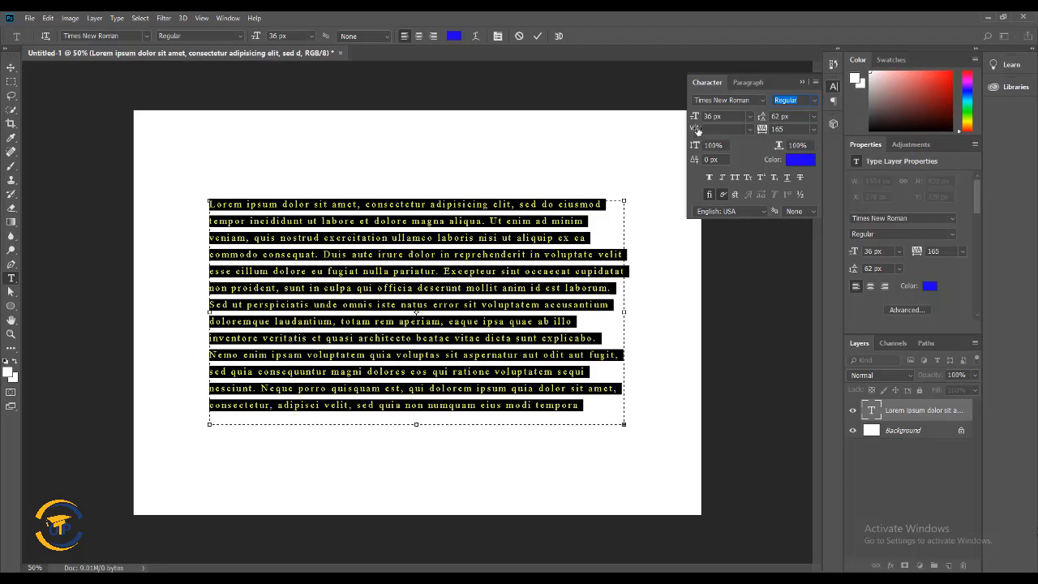
# Enlarge the Lorem Ipsum text box at its lower corner and set the paragraph's font size to 60 px
pyautogui.moveTo(623, 424); pyautogui.dragTo(649, 487)
pyautogui.click(900, 251)
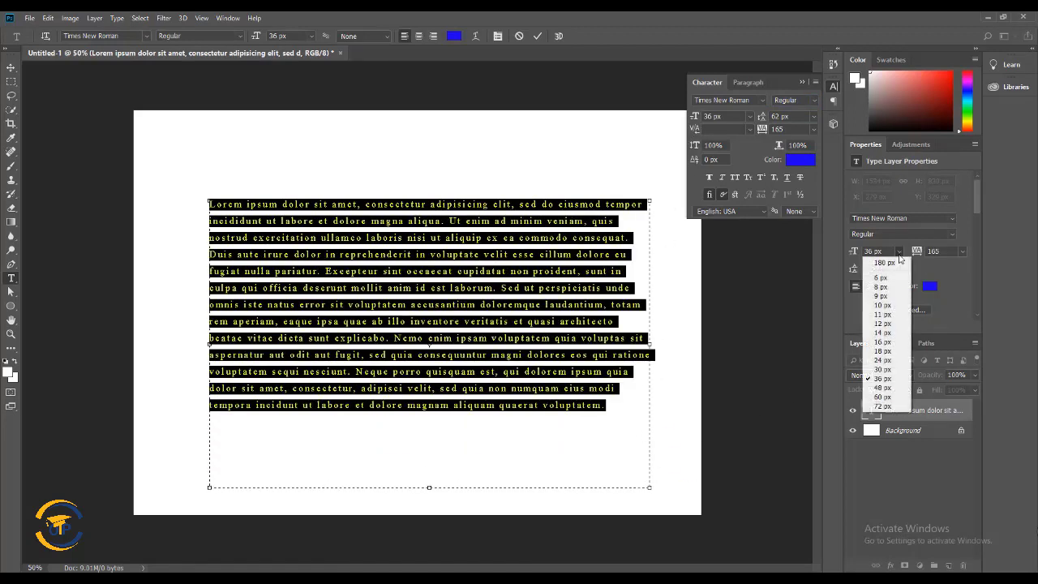
pyautogui.click(887, 403)
pyautogui.click(434, 257)
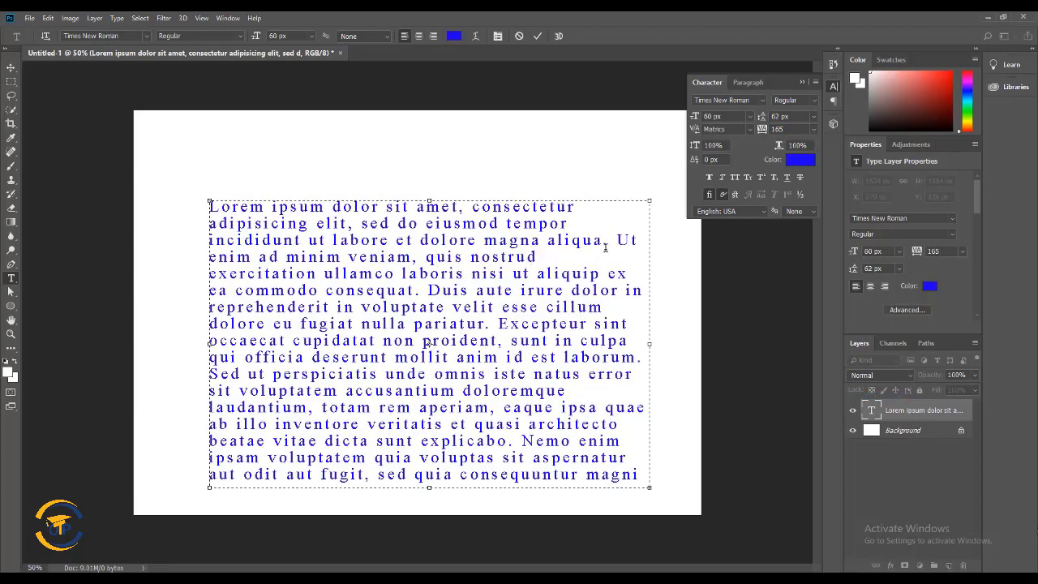
# Try raising and lowering the baseline shift of the end of "aliqua" in the paragraph's third line
pyautogui.moveTo(605, 241); pyautogui.dragTo(592, 241)
pyautogui.moveTo(694, 162); pyautogui.dragTo(709, 163)
pyautogui.click(600, 270)
pyautogui.moveTo(604, 237); pyautogui.dragTo(592, 237)
pyautogui.moveTo(695, 163); pyautogui.dragTo(667, 163)
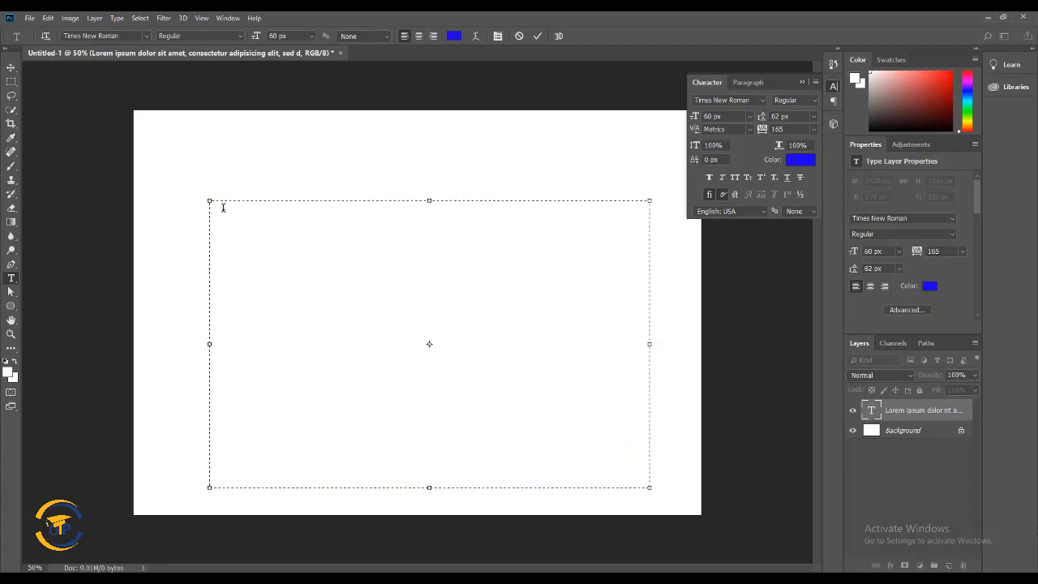
# Enter "a2" in the empty text box and raise the 2 like a superscript using baseline shift
pyautogui.write('a')
pyautogui.write('2')
pyautogui.hotkey('shift', 'Left')
pyautogui.moveTo(699, 162); pyautogui.dragTo(712, 164)
pyautogui.click(695, 163)
pyautogui.press('Return')
# Lower the 2 beside the a like a subscript using a negative baseline shift
pyautogui.moveTo(697, 163)
pyautogui.mouseDown()
pyautogui.moveTo(669, 161)
pyautogui.moveTo(683, 160)
pyautogui.mouseUp()
pyautogui.write('-3')
pyautogui.click(224, 226)
# Delete the "a2" example and fill the text box with Lorem Ipsum placeholder text
pyautogui.doubleClick(258, 222)
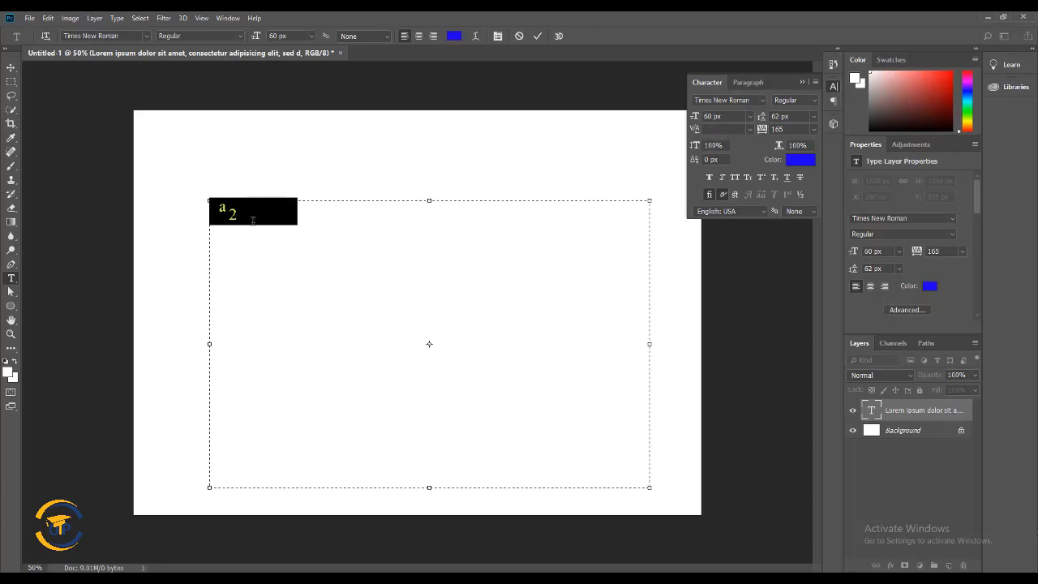
pyautogui.press('BackSpace')
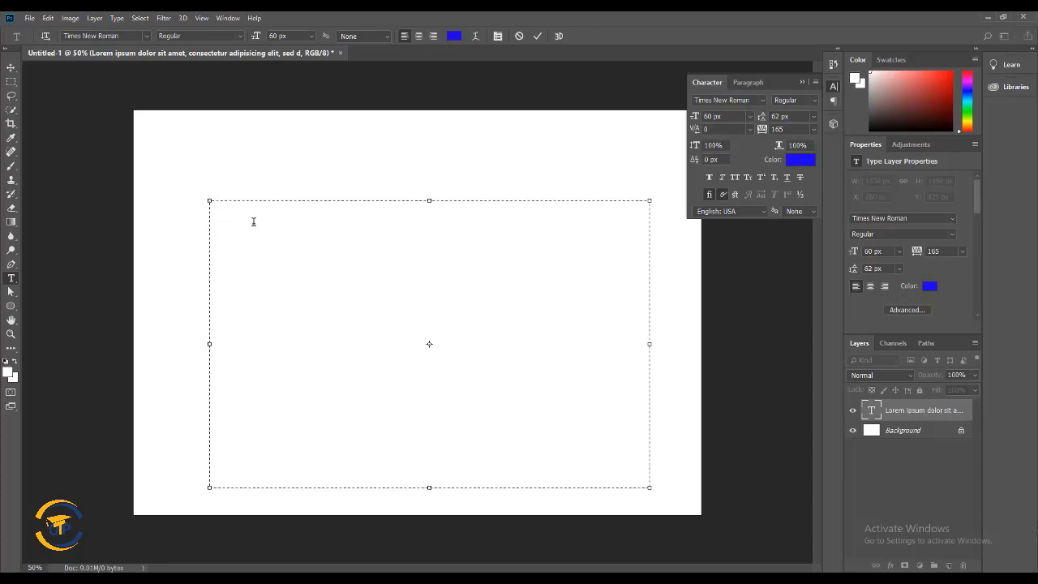
pyautogui.click(117, 18)
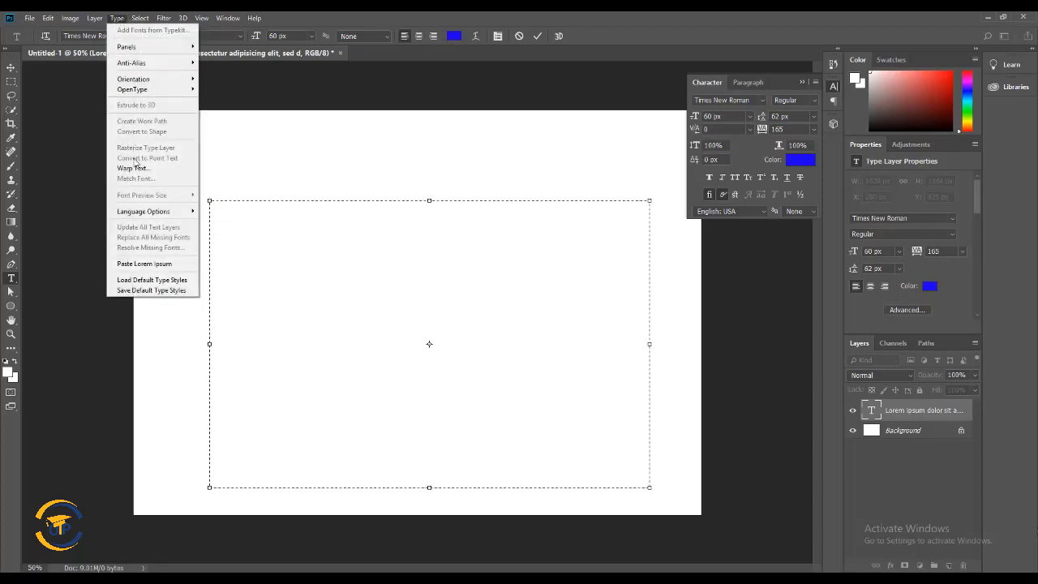
pyautogui.click(146, 264)
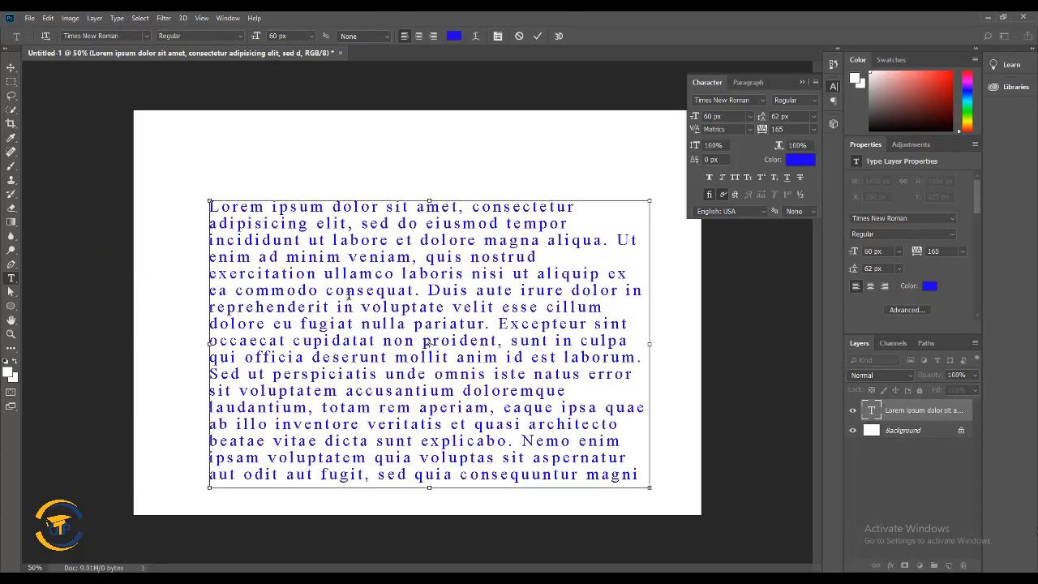
# Select the whole Lorem Ipsum paragraph and apply Faux Bold and Faux Italic to it
pyautogui.hotkey('ctrl', 'a')
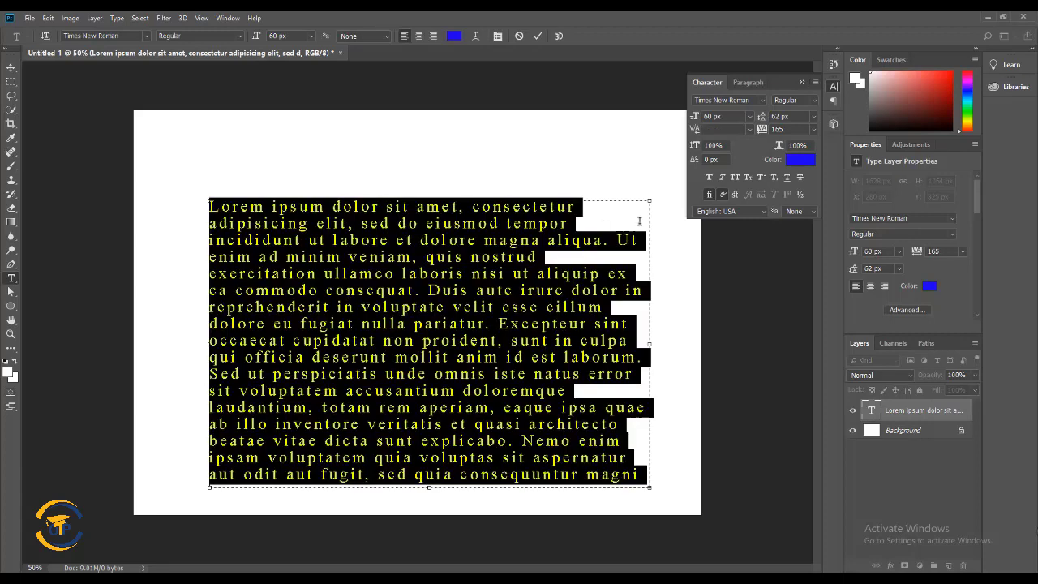
pyautogui.click(711, 179)
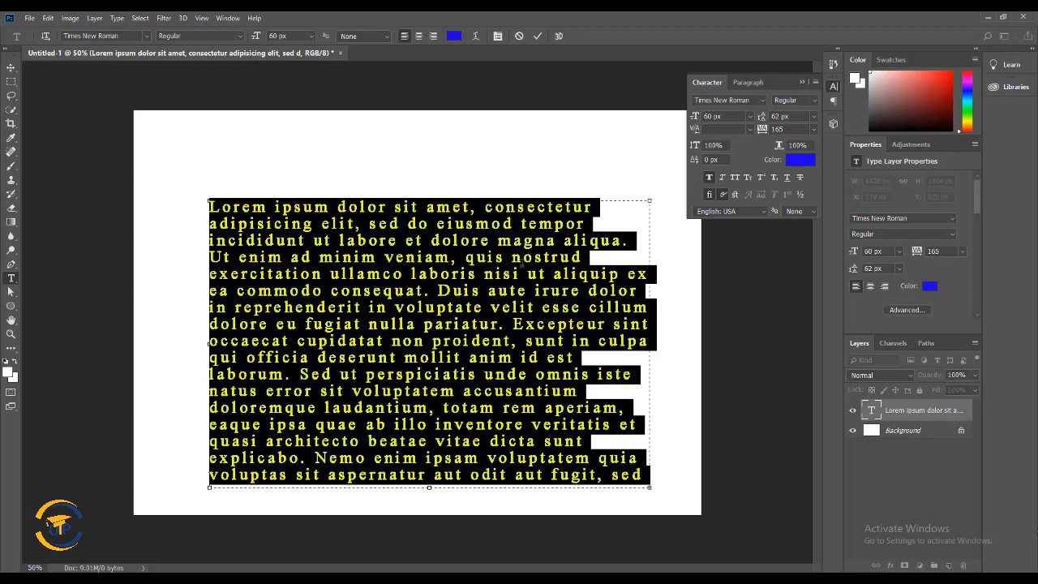
pyautogui.click(542, 308)
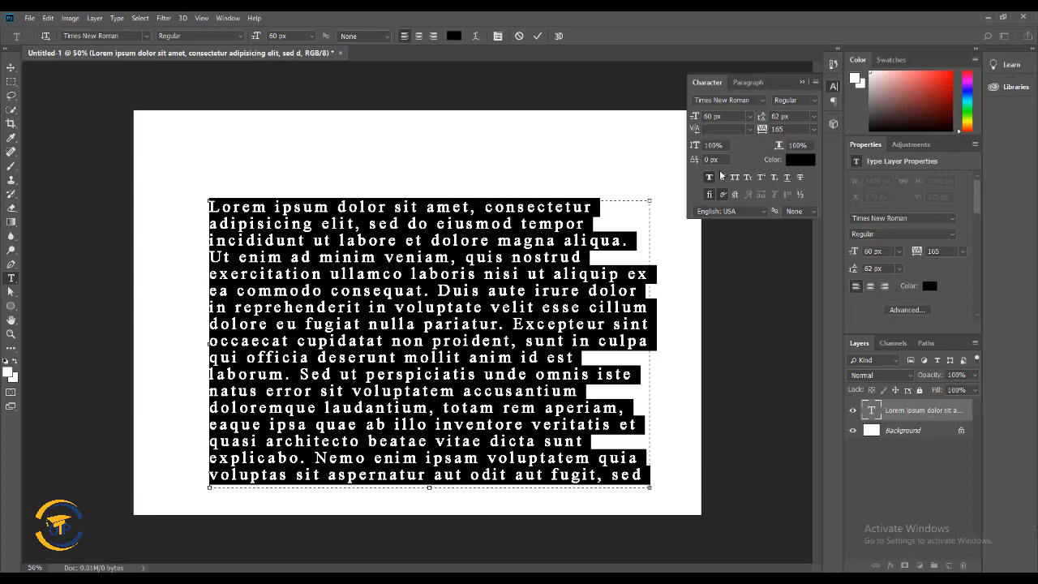
pyautogui.click(721, 177)
pyautogui.click(367, 281)
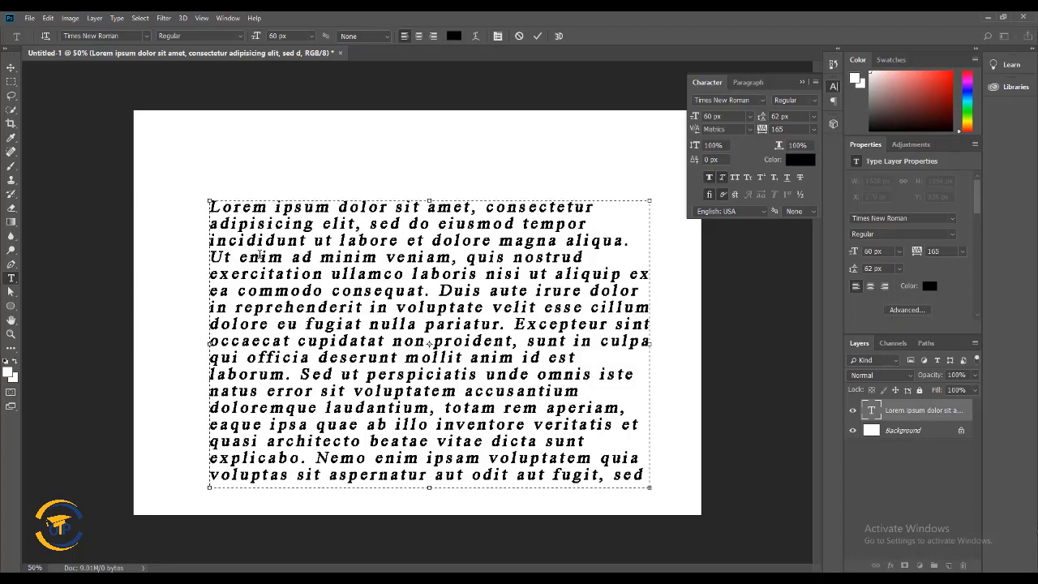
# Reselect the entire bold italic paragraph and apply All Caps
pyautogui.moveTo(210, 206); pyautogui.dragTo(712, 521)
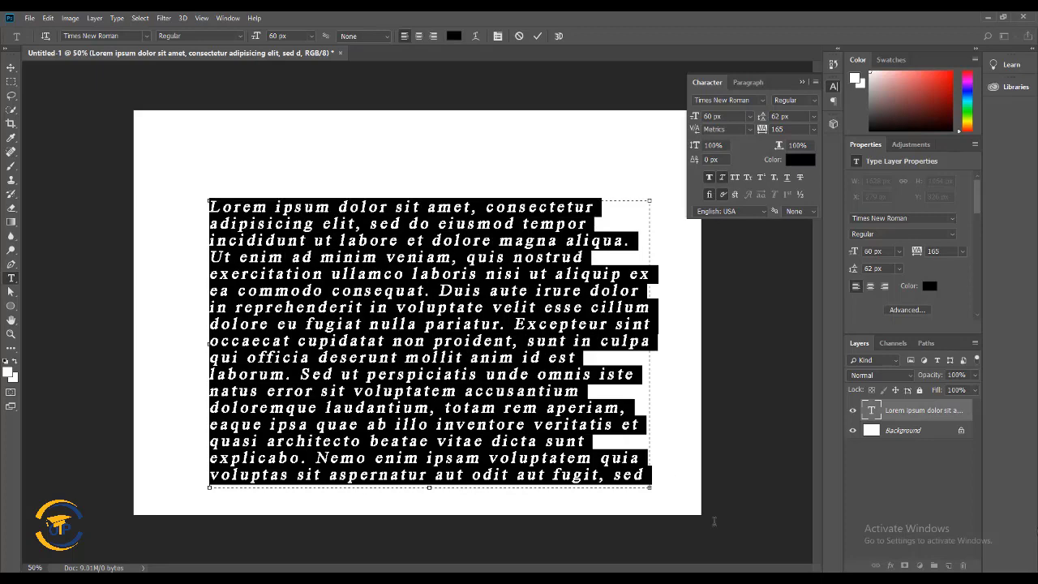
pyautogui.click(736, 180)
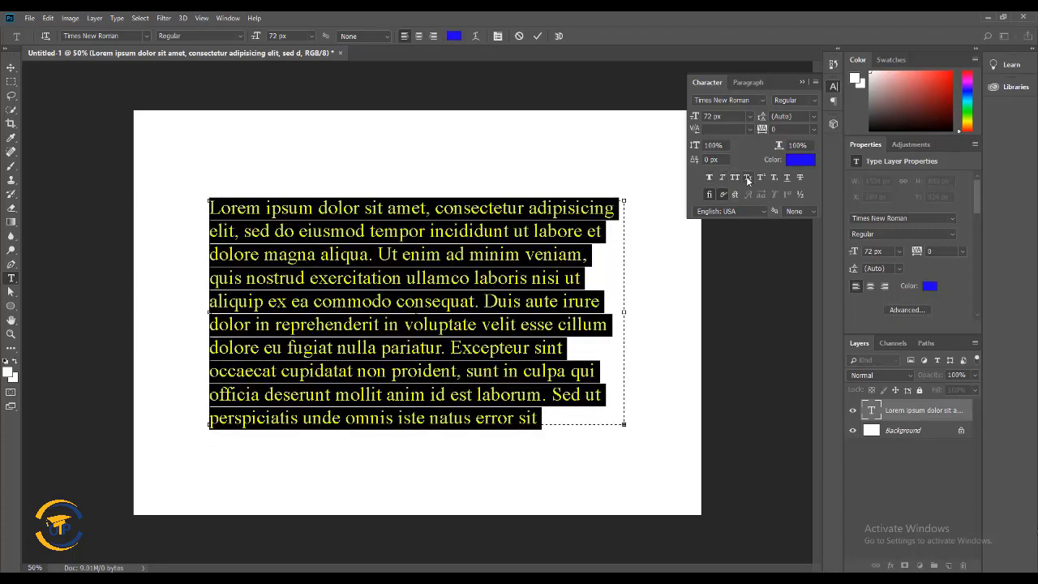
# Apply Small Caps to the 72 px Lorem Ipsum paragraph and highlight the initial L of "Lorem"
pyautogui.click(747, 178)
pyautogui.doubleClick(227, 208)
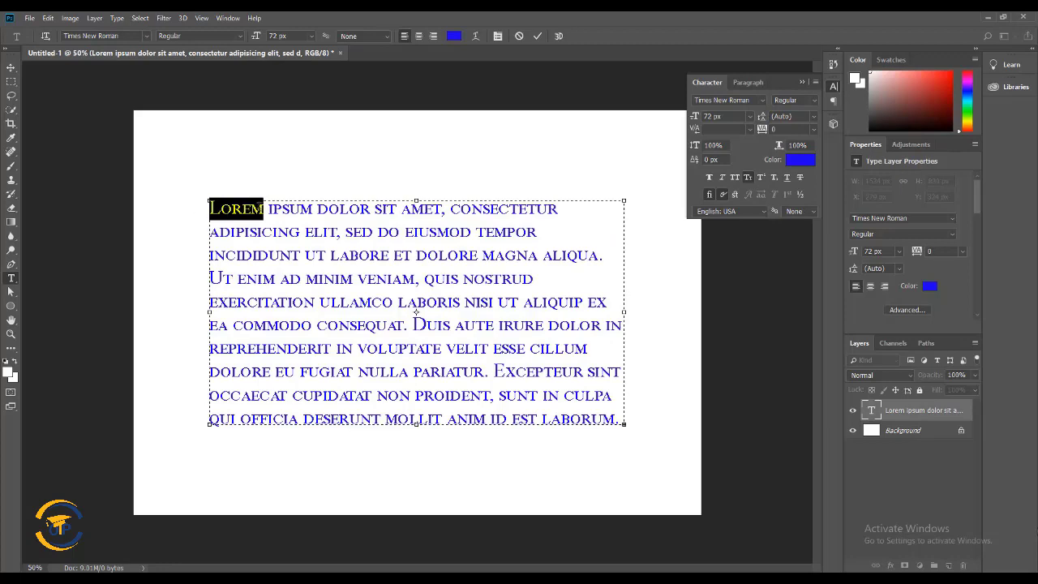
pyautogui.moveTo(221, 212); pyautogui.dragTo(205, 210)
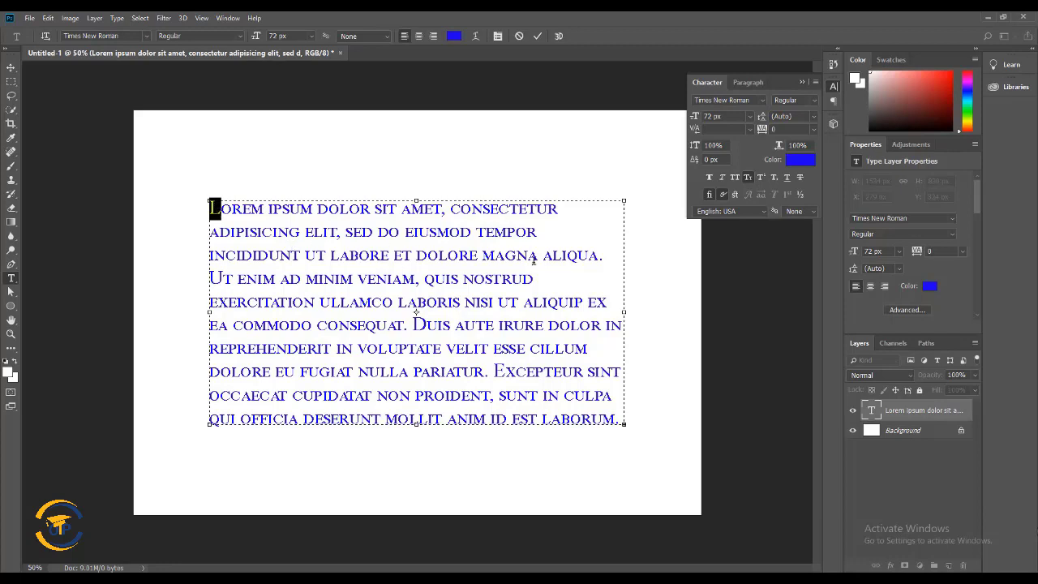
# Highlight the sentence openings "Ut" and "Duis" and the initial D to compare full capitals with small caps
pyautogui.click(599, 256)
pyautogui.moveTo(274, 282); pyautogui.dragTo(205, 280)
pyautogui.click(407, 326)
pyautogui.moveTo(450, 325); pyautogui.dragTo(412, 325)
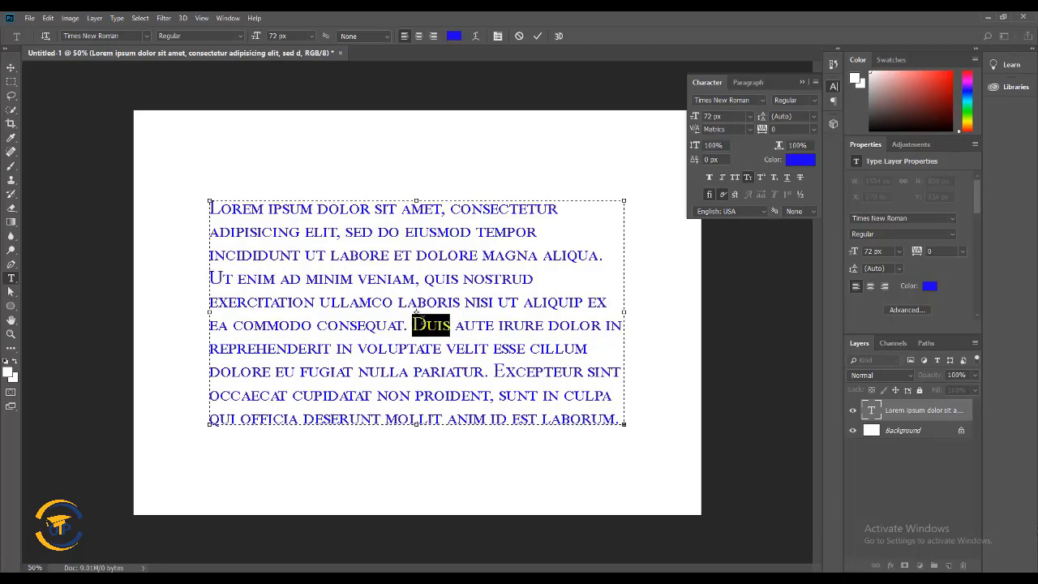
pyautogui.moveTo(426, 326); pyautogui.dragTo(411, 323)
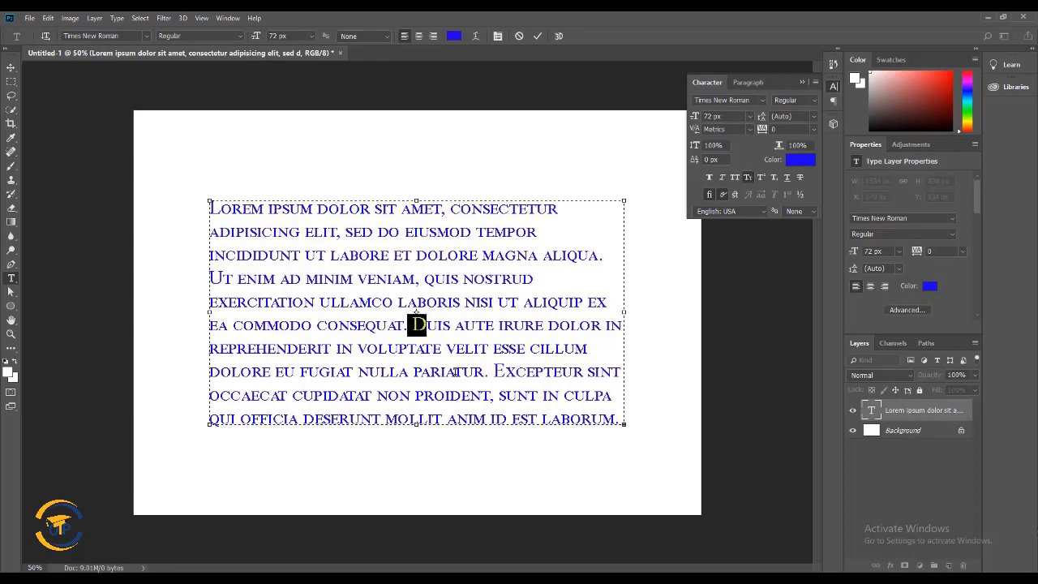
# Apply Superscript to the final letter m of "Lorem" in the first line
pyautogui.click(429, 372)
pyautogui.hotkey('ctrl', 'a')
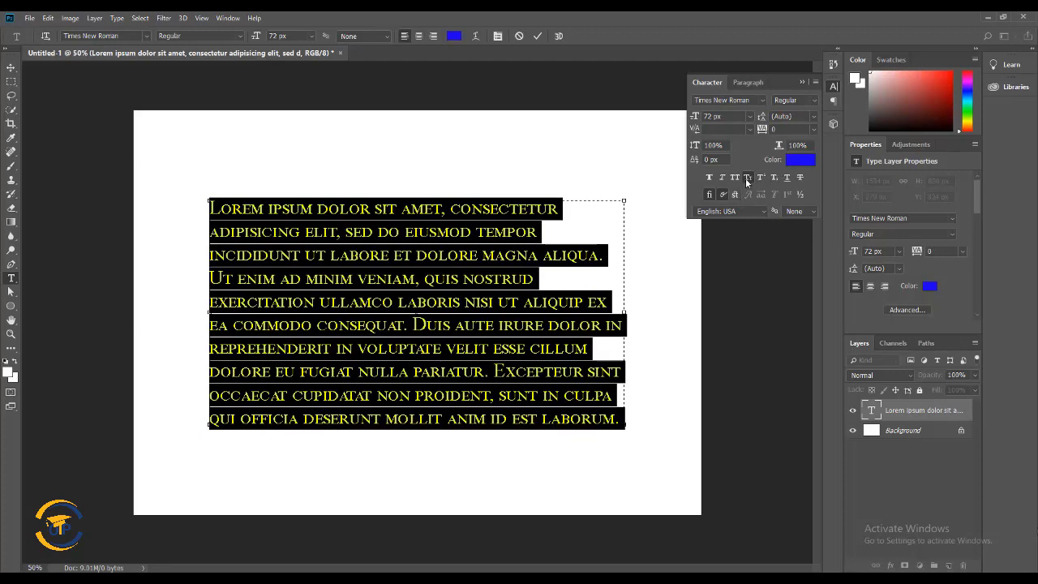
pyautogui.click(231, 264)
pyautogui.moveTo(264, 209); pyautogui.dragTo(250, 210)
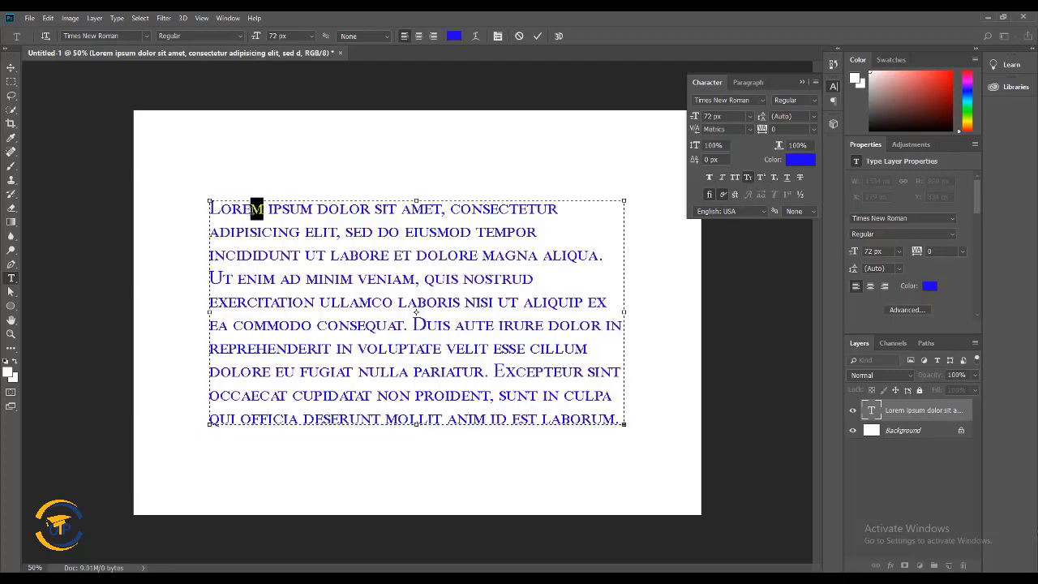
pyautogui.click(761, 180)
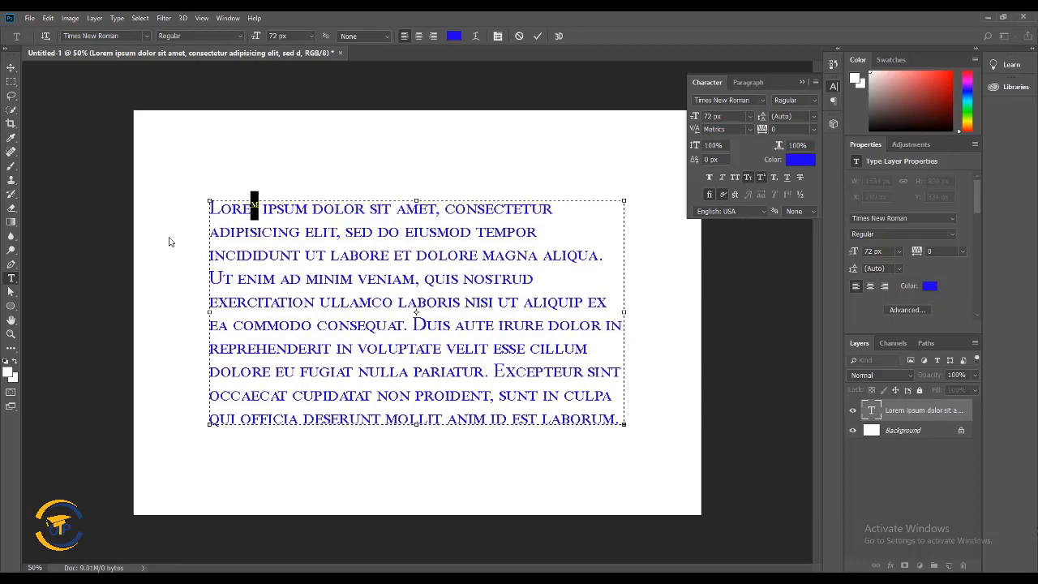
# Replace the Superscript on the m of "Lorem" with Subscript and clear that style again
pyautogui.click(256, 211)
pyautogui.moveTo(693, 161)
pyautogui.mouseDown()
pyautogui.moveTo(704, 164)
pyautogui.moveTo(694, 164)
pyautogui.mouseUp()
pyautogui.click(760, 177)
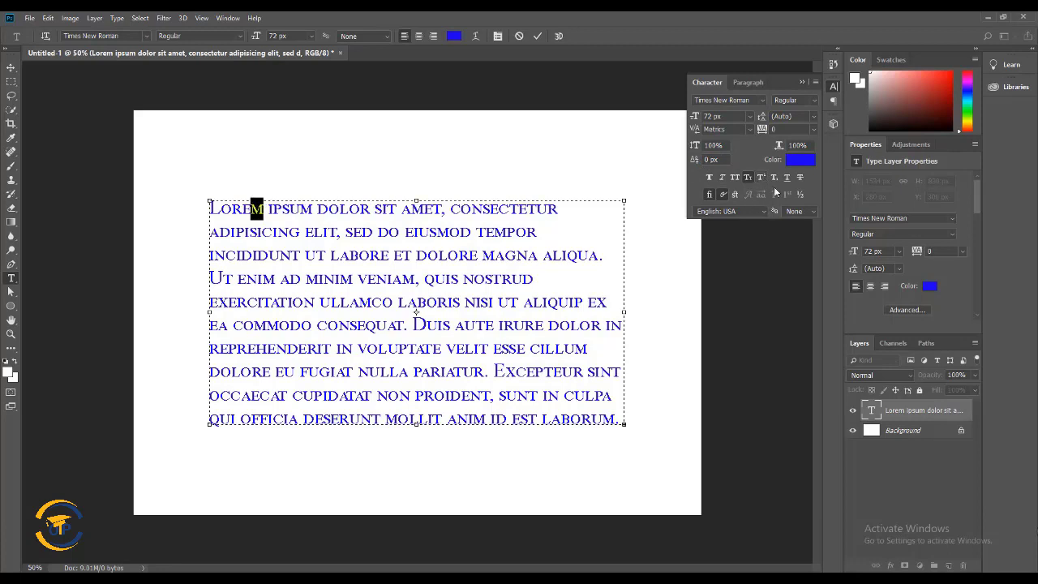
pyautogui.click(774, 178)
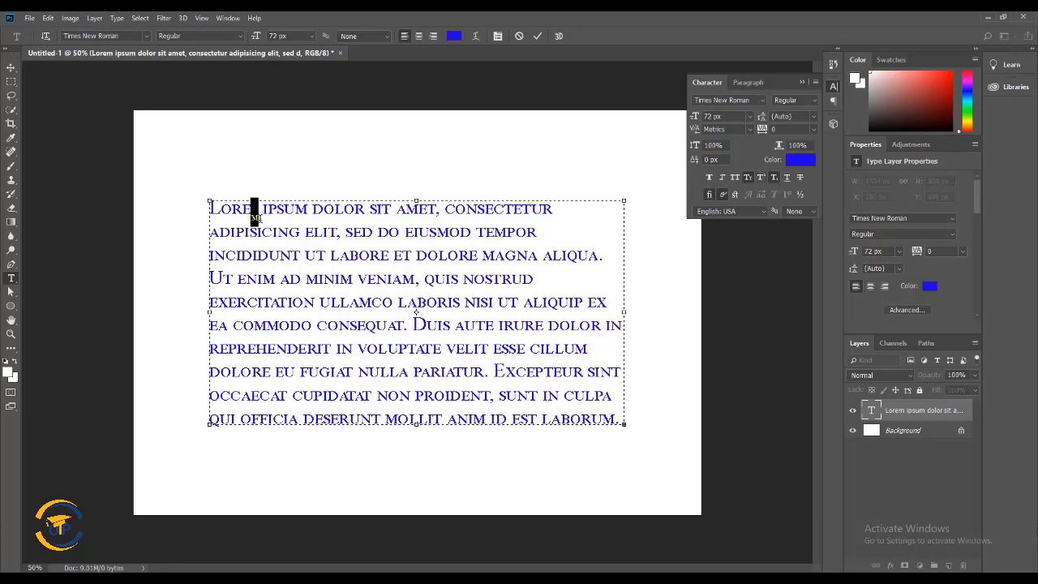
pyautogui.click(776, 179)
# Underline only the first line of the small-caps paragraph, from "Lorem" to "consectetur"
pyautogui.moveTo(566, 215); pyautogui.dragTo(194, 219)
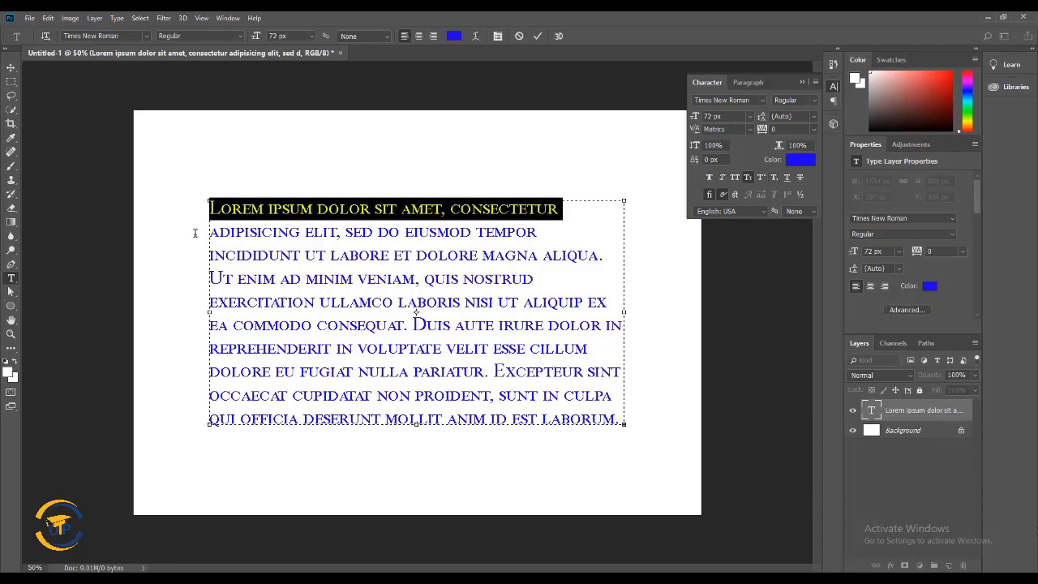
pyautogui.click(787, 178)
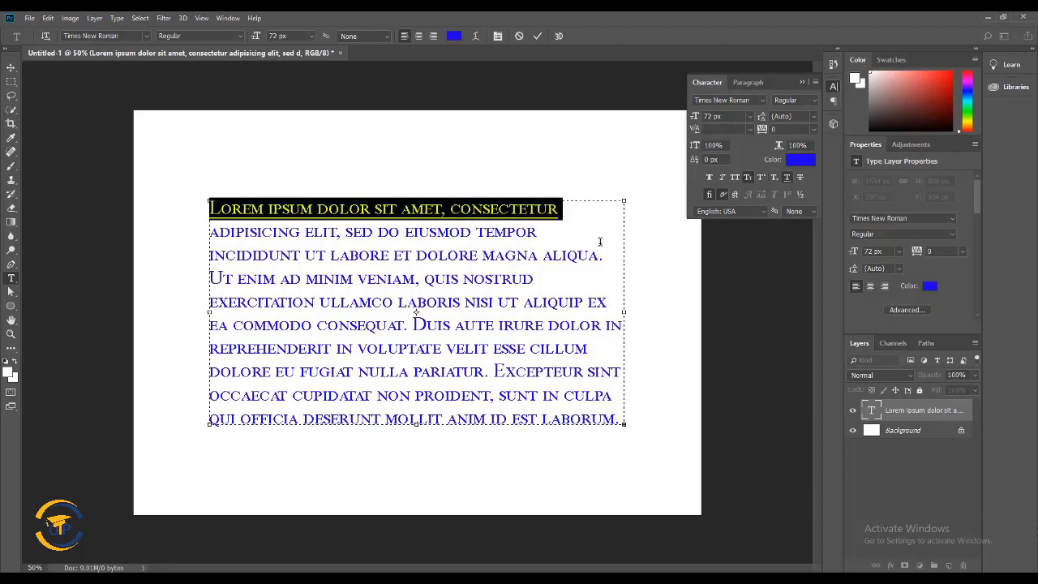
pyautogui.click(574, 219)
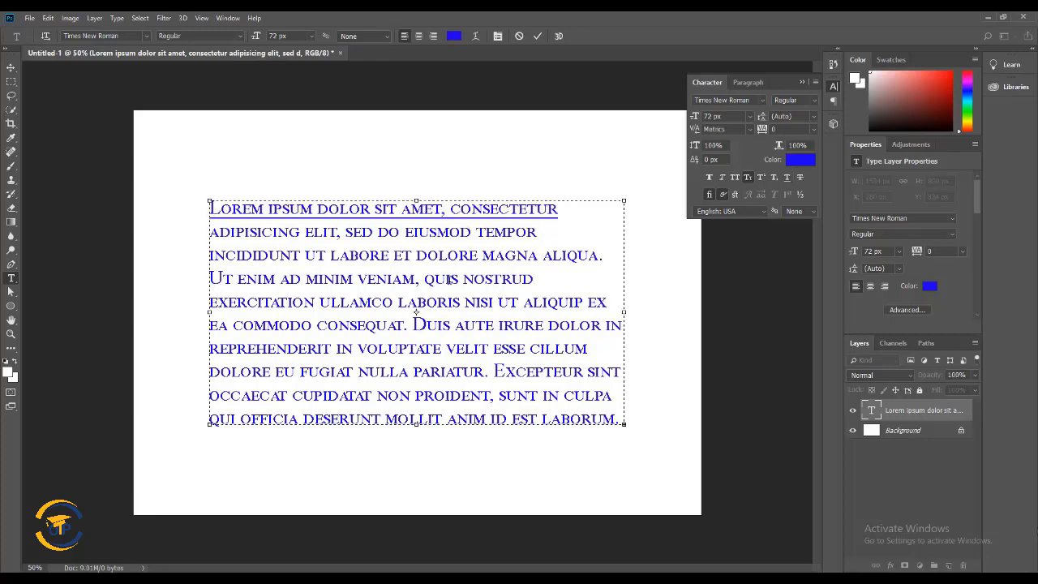
# Extend the underline to the entire Lorem Ipsum paragraph and deselect the text
pyautogui.hotkey('ctrl', 'a')
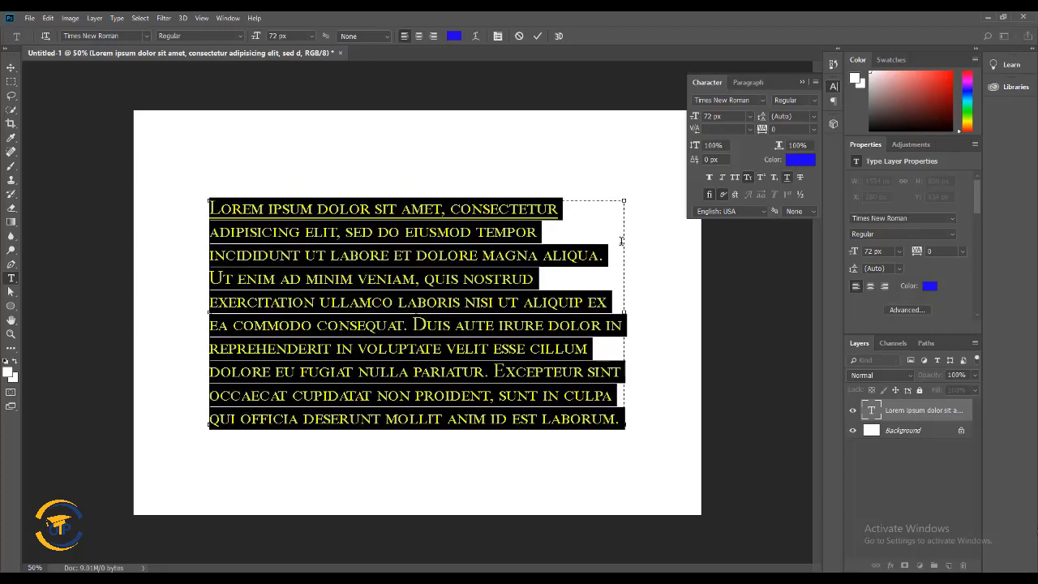
pyautogui.click(786, 178)
pyautogui.click(786, 178)
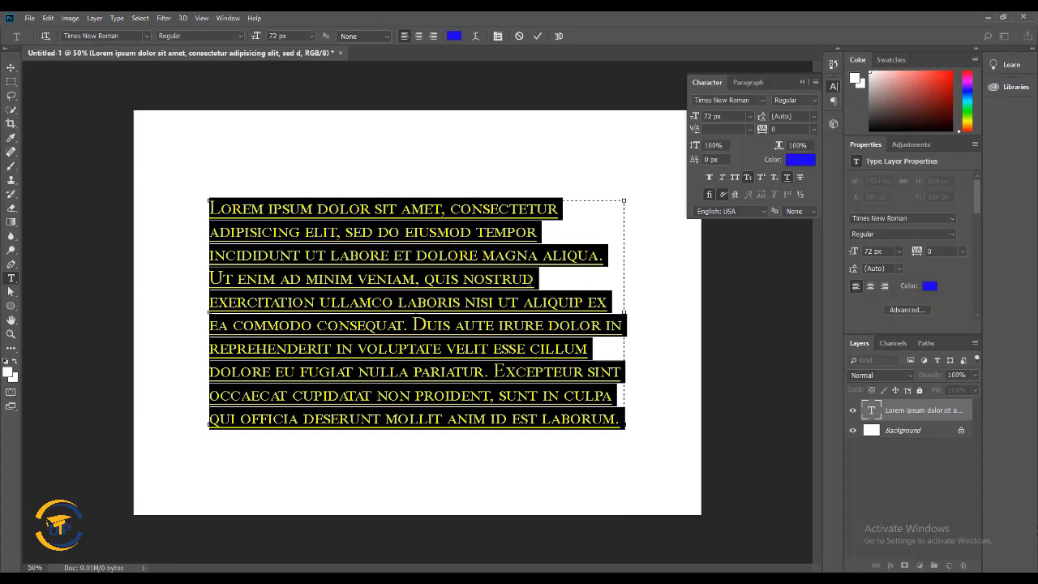
pyautogui.click(259, 429)
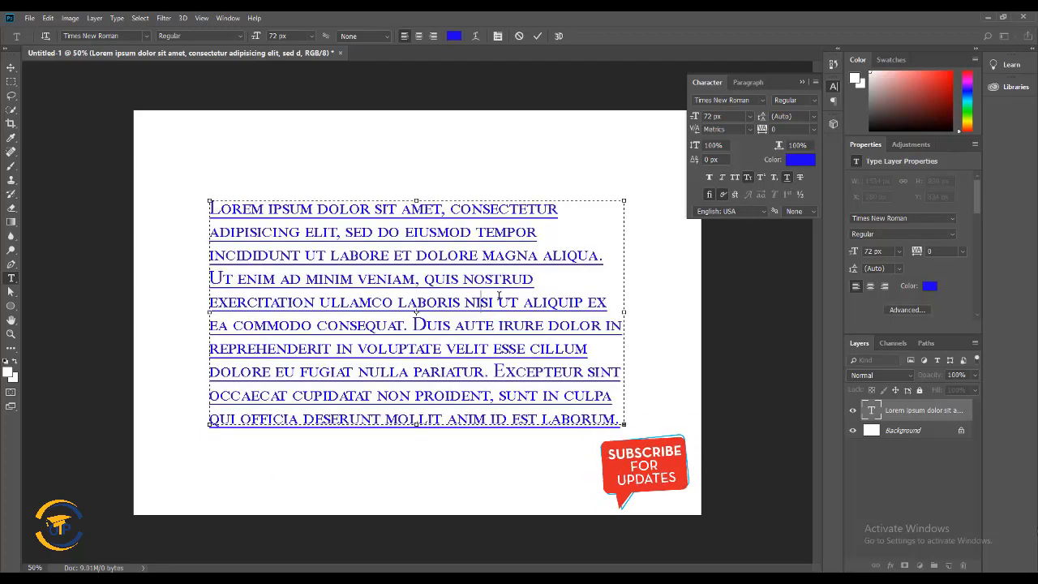
# Clear the underline from the whole paragraph and underline just its first line
pyautogui.hotkey('ctrl', 'a')
pyautogui.click(787, 177)
pyautogui.click(411, 265)
pyautogui.moveTo(596, 214); pyautogui.dragTo(209, 213)
pyautogui.click(788, 177)
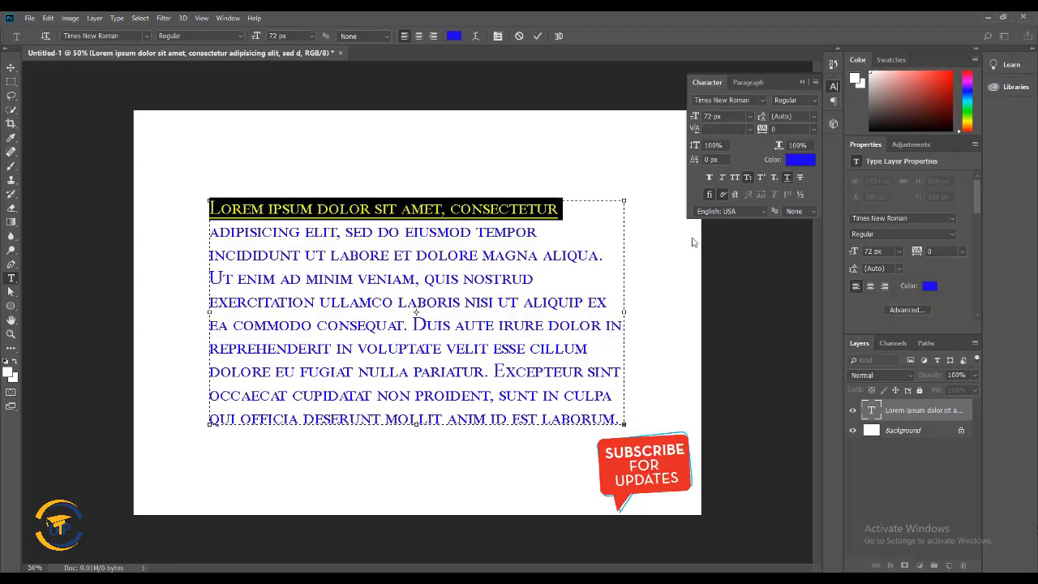
pyautogui.hotkey('ctrl', 'Return')
pyautogui.press('v')
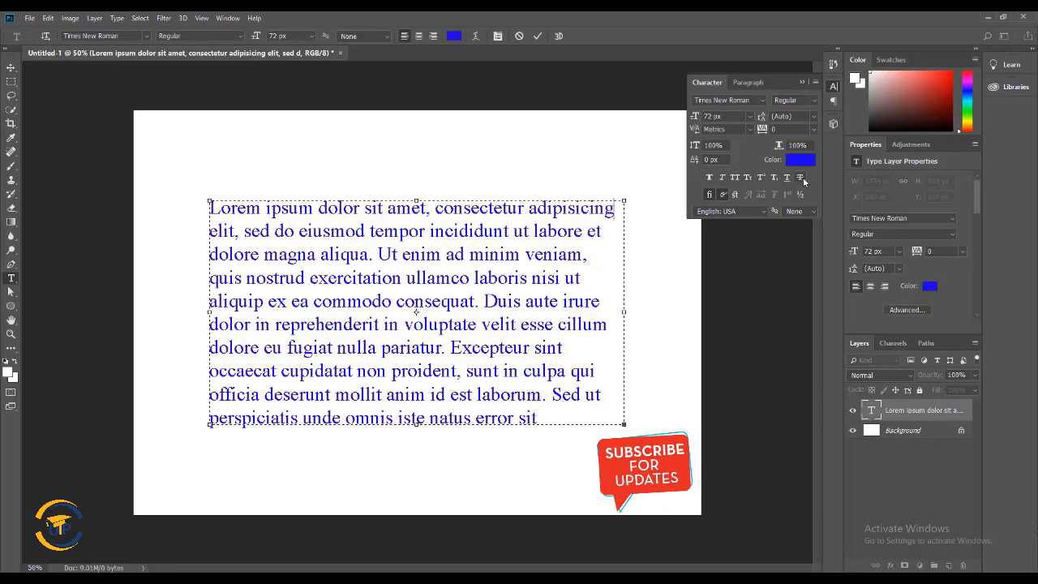
# Apply Strikethrough to the first line, from "Lorem" to "adipisicing", and deselect it
pyautogui.moveTo(616, 209); pyautogui.dragTo(167, 208)
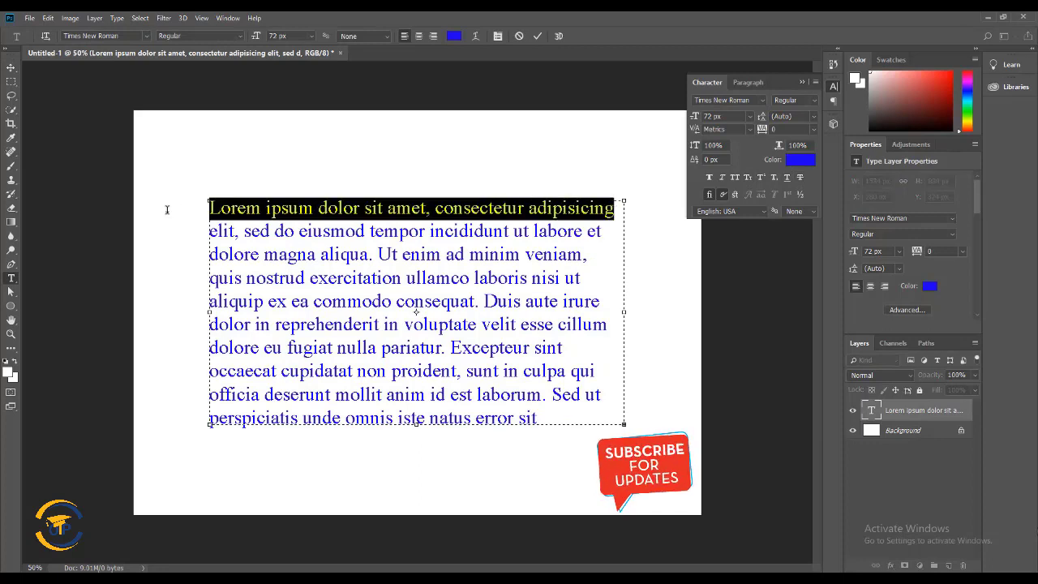
pyautogui.click(800, 180)
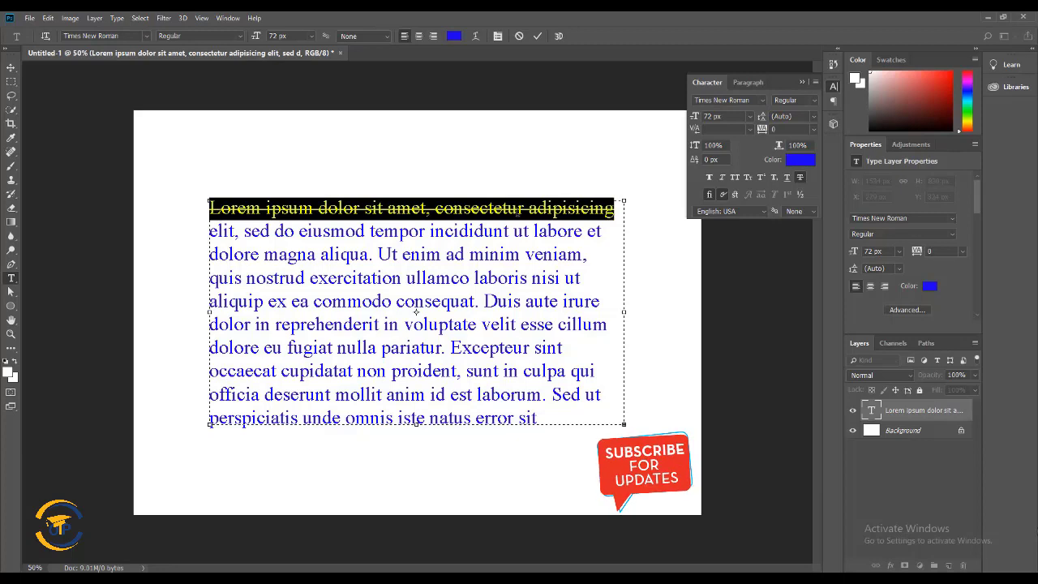
pyautogui.click(430, 221)
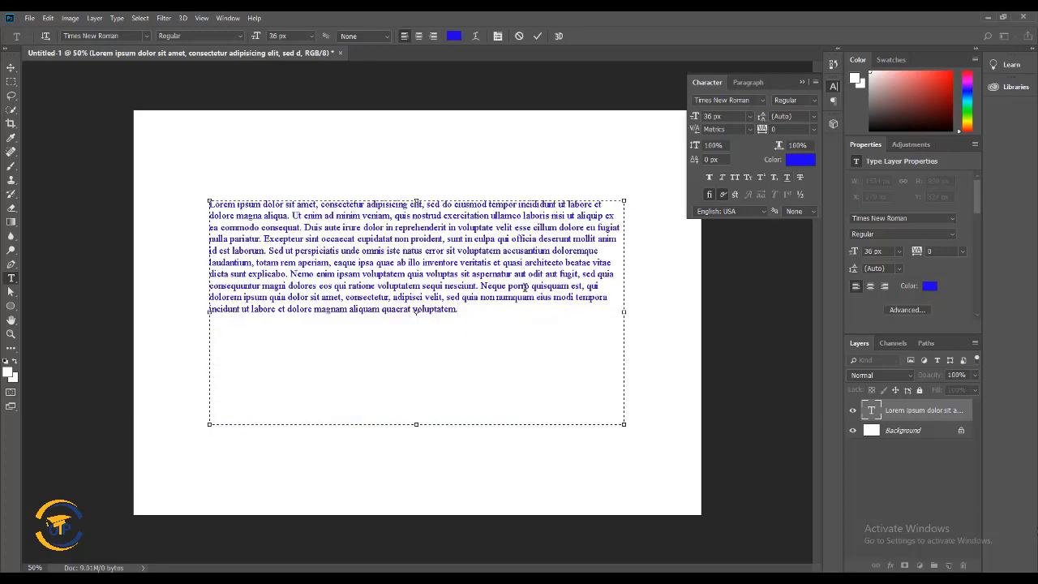
# Select the whole 36 px Lorem Ipsum text and show the Paragraph formatting options
pyautogui.hotkey('ctrl', 'a')
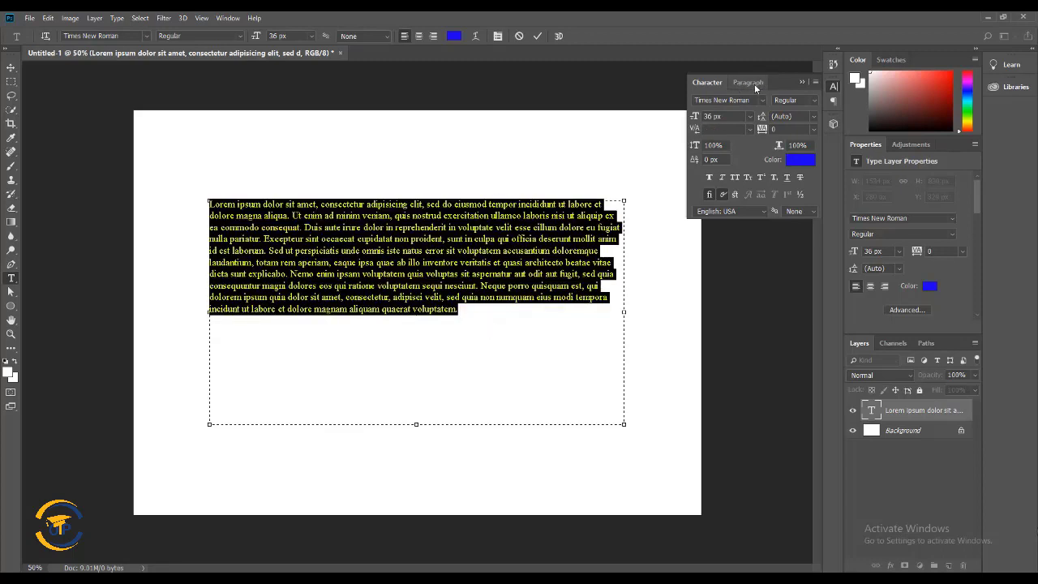
pyautogui.click(227, 18)
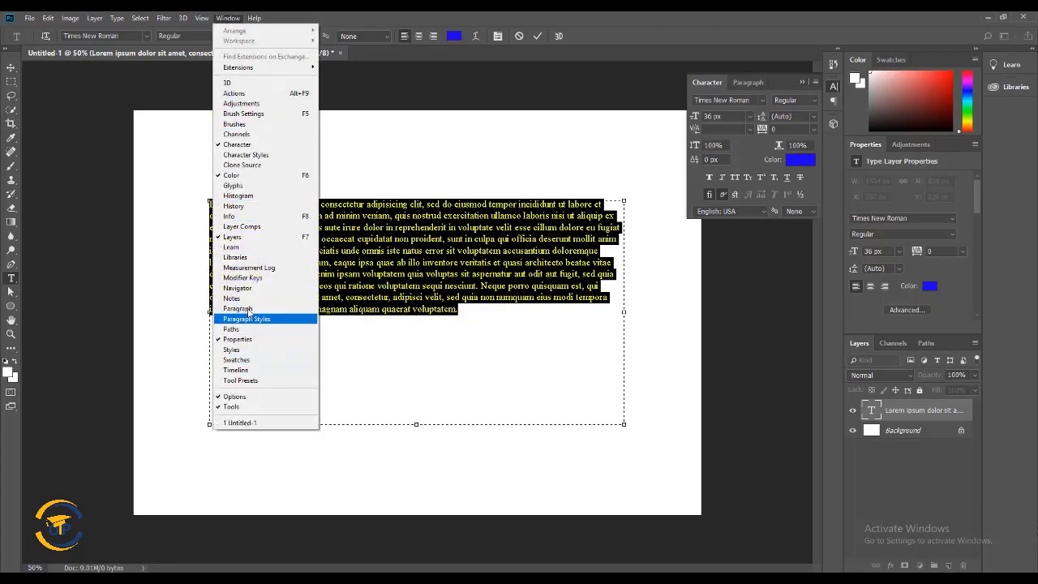
pyautogui.click(267, 311)
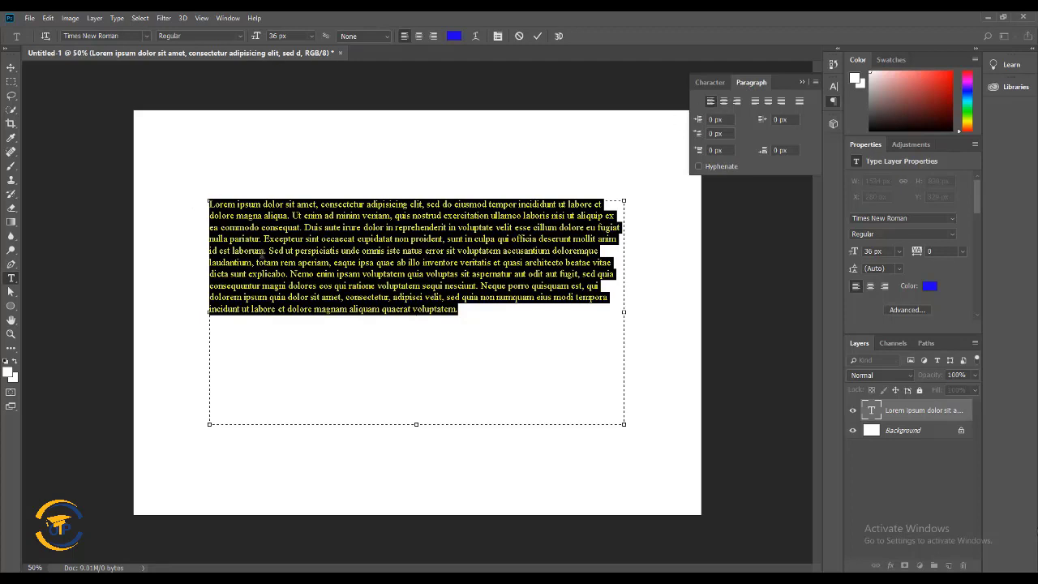
# Try centre and right alignment on the selected paragraph, and return it to left alignment
pyautogui.click(725, 99)
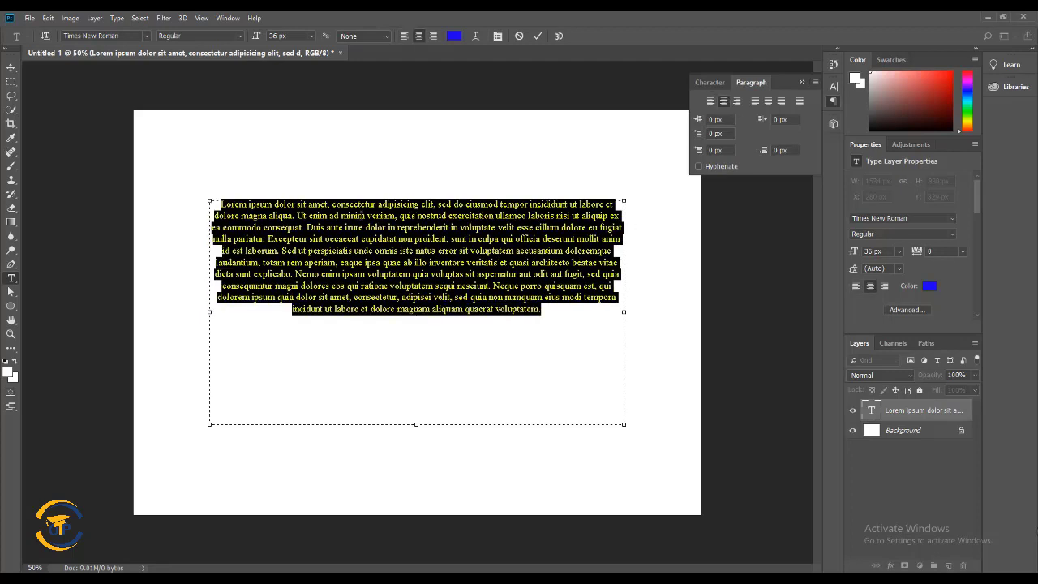
pyautogui.click(737, 101)
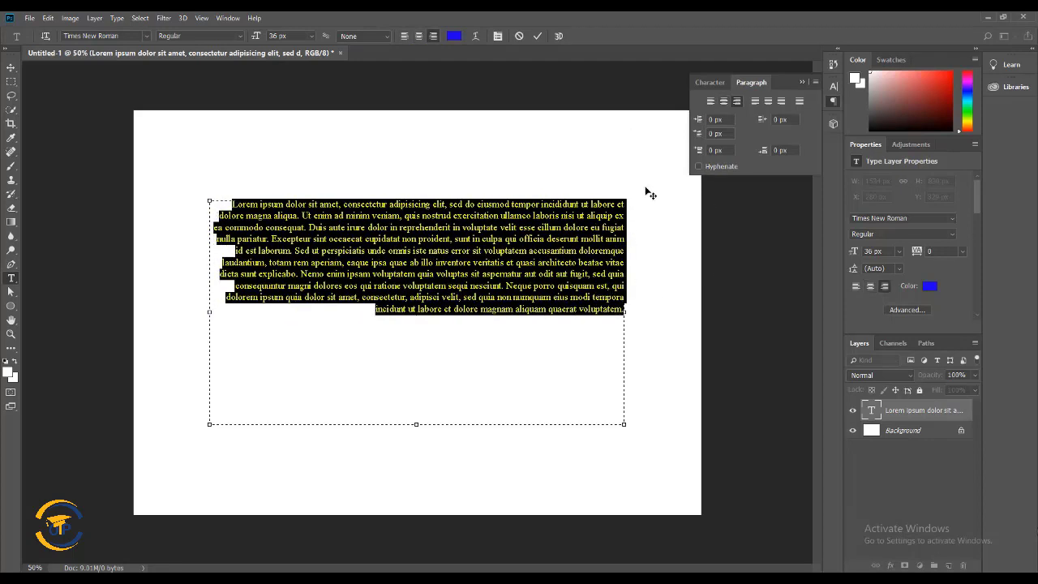
pyautogui.click(710, 102)
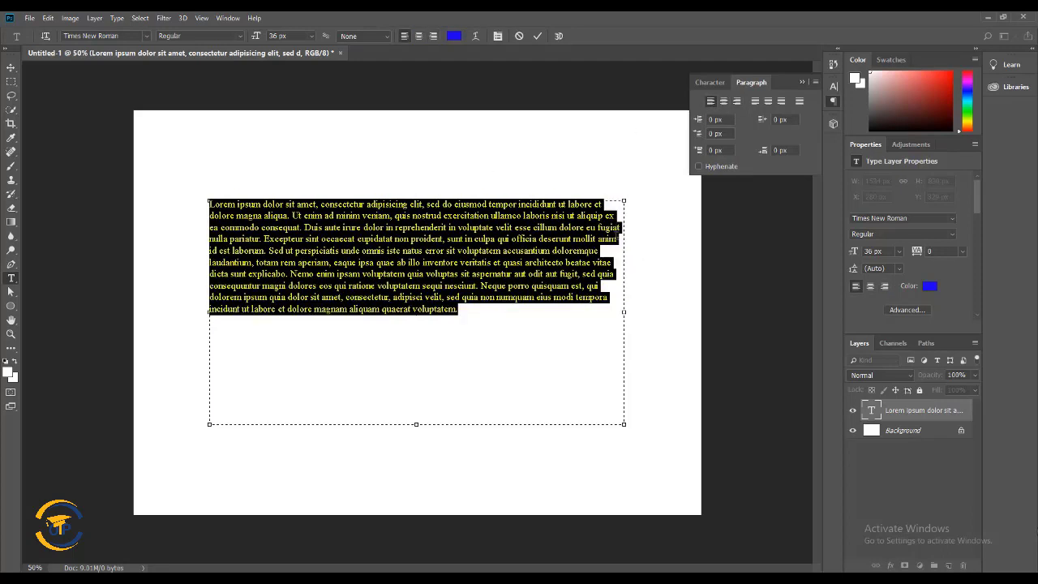
# Try justifying the paragraph with its last line aligned left, centred and right in turn
pyautogui.click(755, 102)
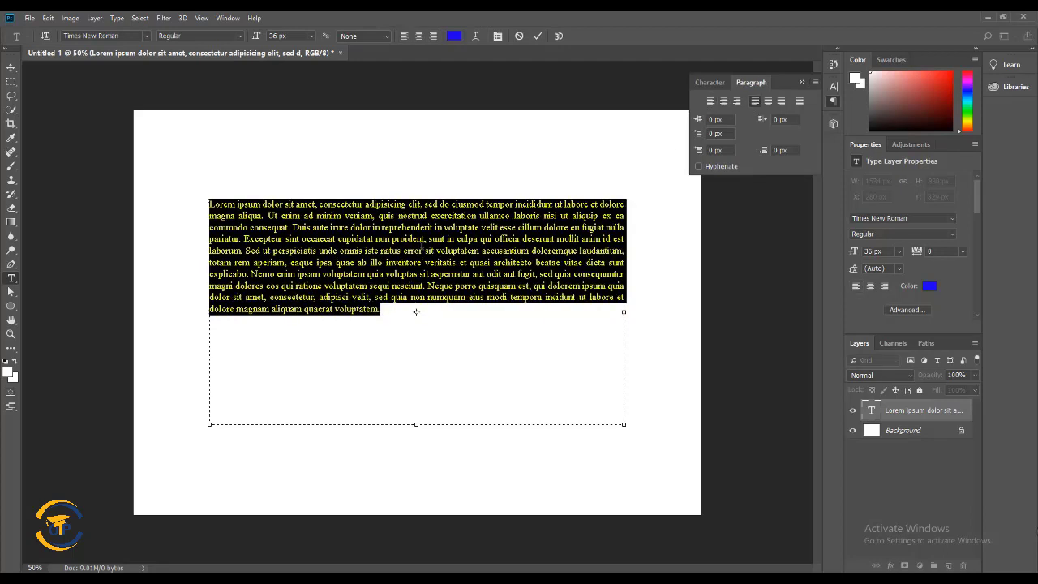
pyautogui.click(767, 101)
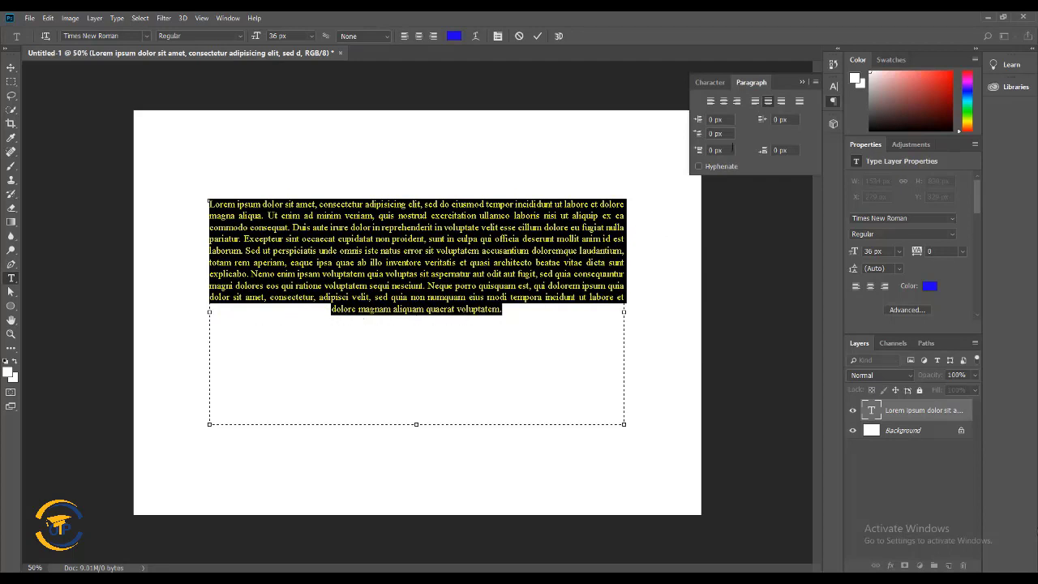
pyautogui.click(782, 101)
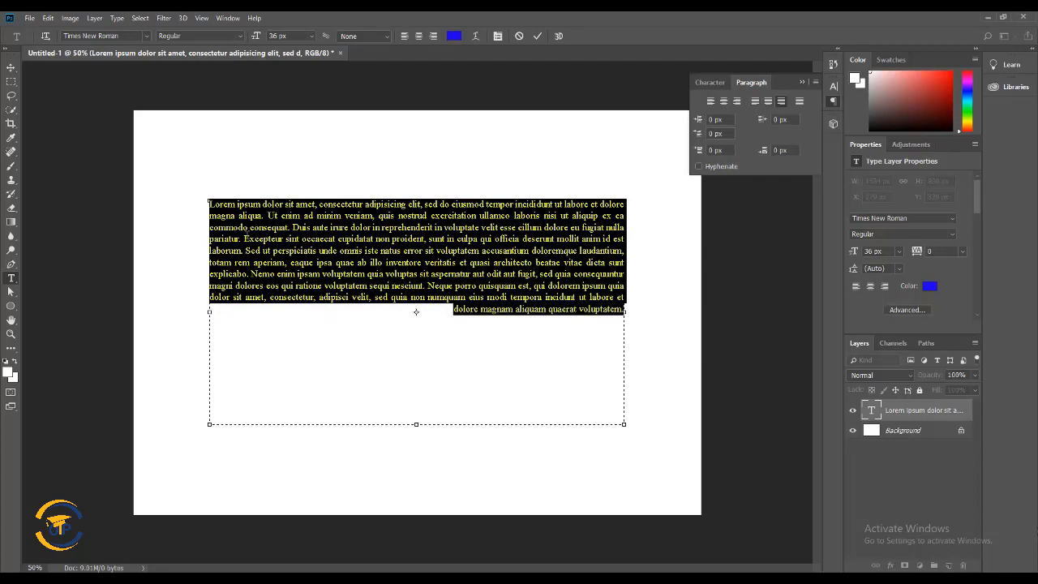
# Justify all lines including the last, highlight the gap between "aliquam" and "quaerat", and reselect the paragraph
pyautogui.click(800, 101)
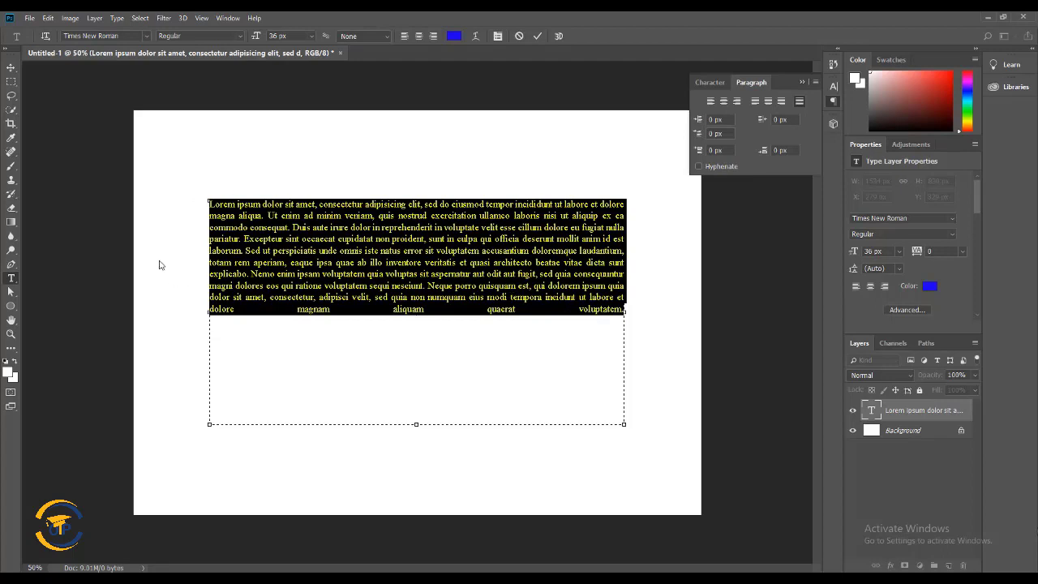
pyautogui.moveTo(241, 309); pyautogui.dragTo(478, 314)
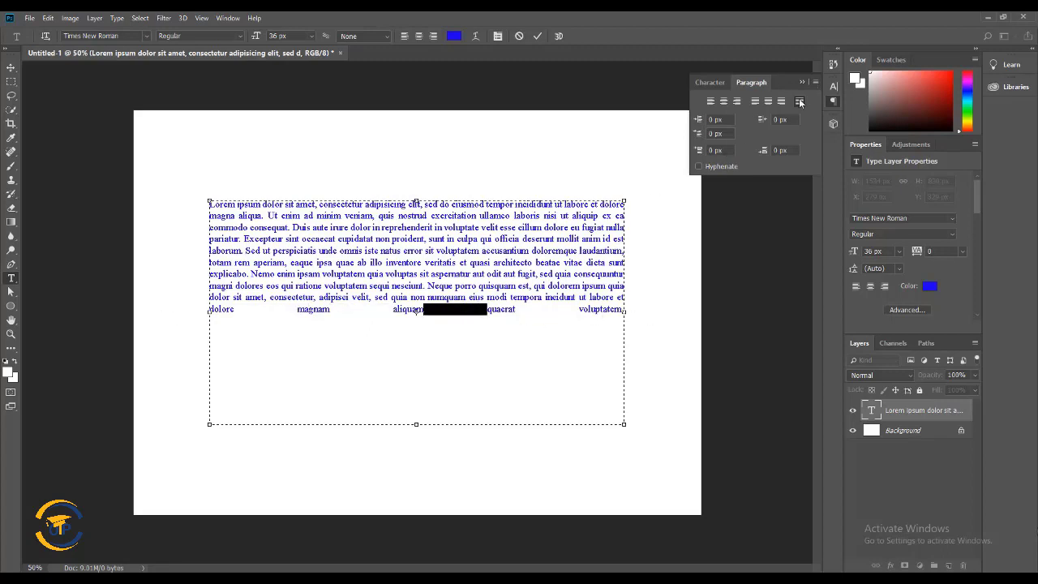
pyautogui.tripleClick(364, 250)
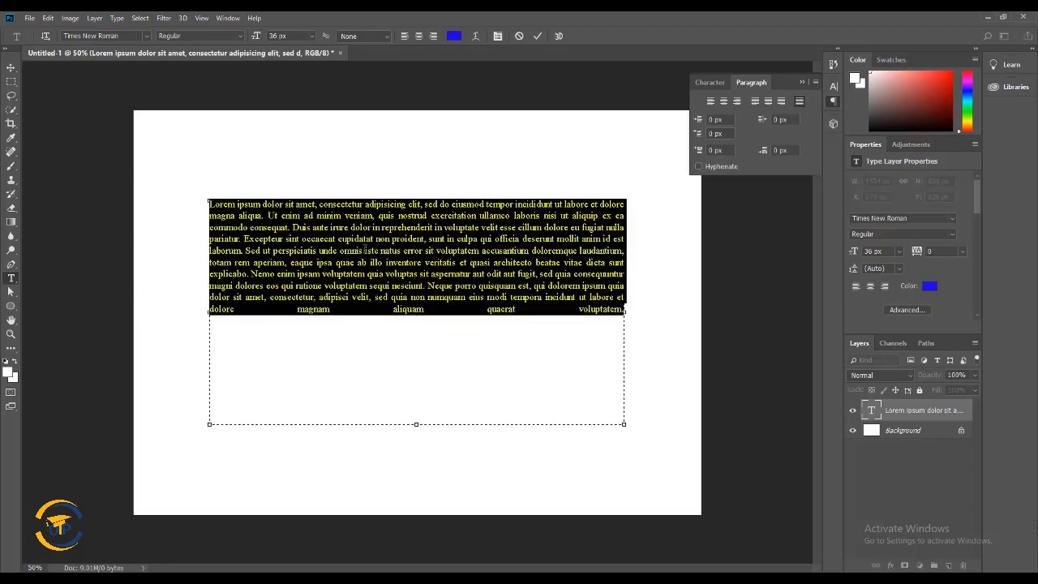
# Set the left margin indent of the whole paragraph to 10 px and reduce it to 5 px
pyautogui.click(391, 263)
pyautogui.hotkey('ctrl', 'a')
pyautogui.click(699, 120)
pyautogui.write('1')
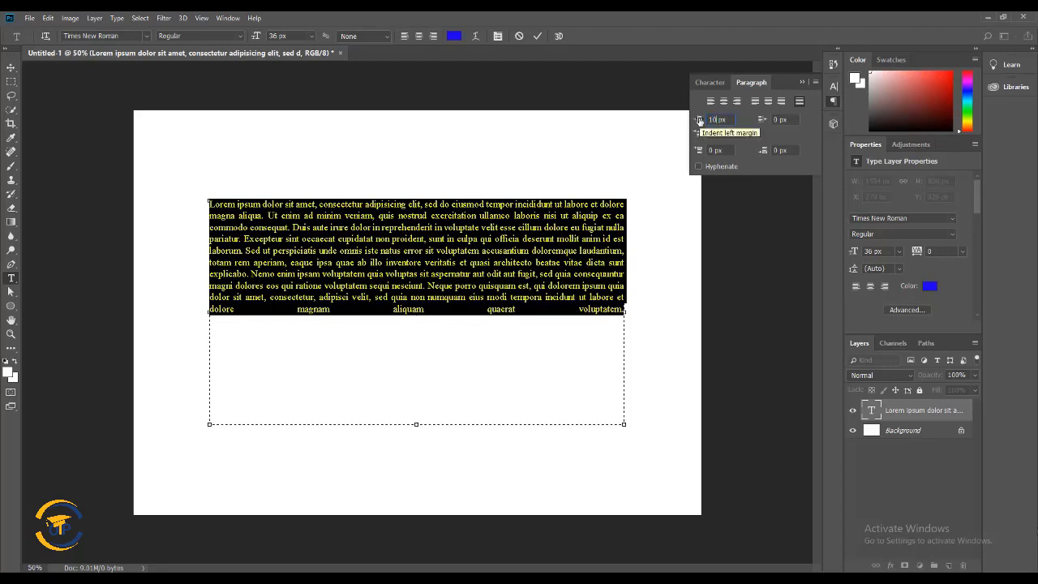
pyautogui.write('0')
pyautogui.press('Return')
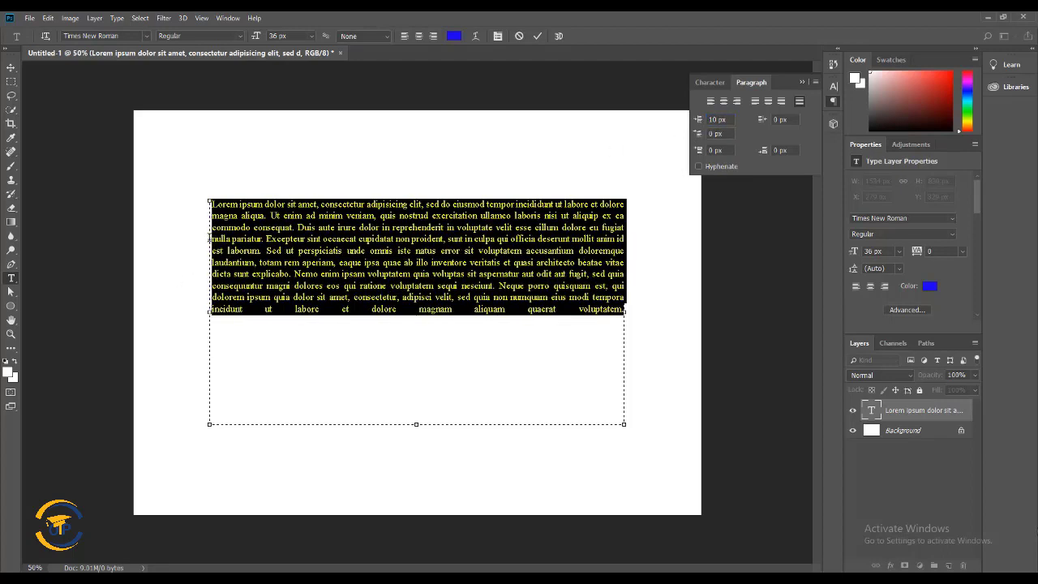
pyautogui.moveTo(698, 123)
pyautogui.mouseDown()
pyautogui.moveTo(738, 122)
pyautogui.moveTo(695, 122)
pyautogui.mouseUp()
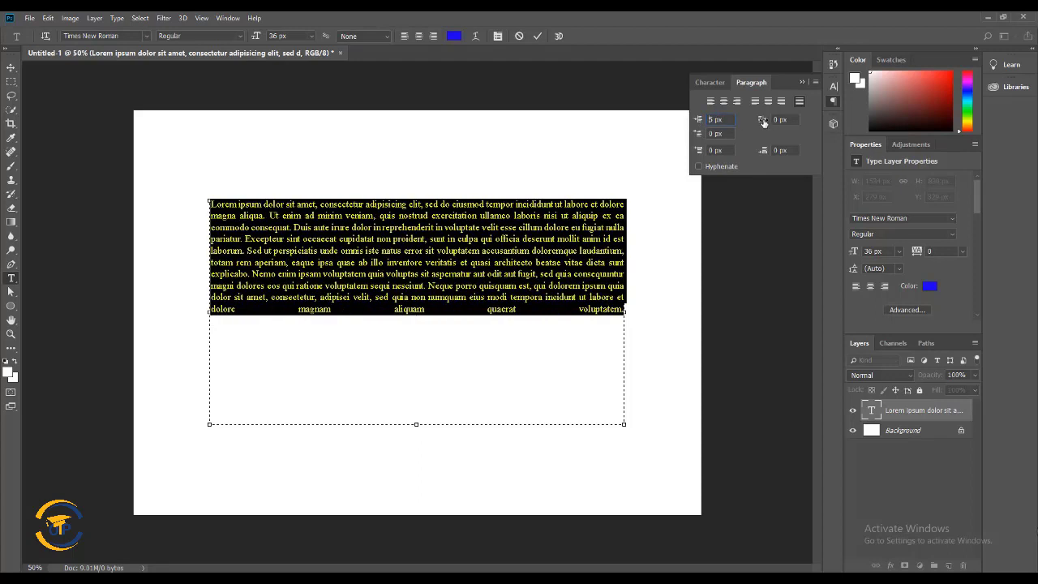
# Try a right margin indent of about 22 px on the paragraph and reset it to 0 px
pyautogui.moveTo(780, 121); pyautogui.dragTo(854, 127)
pyautogui.moveTo(762, 121); pyautogui.dragTo(696, 128)
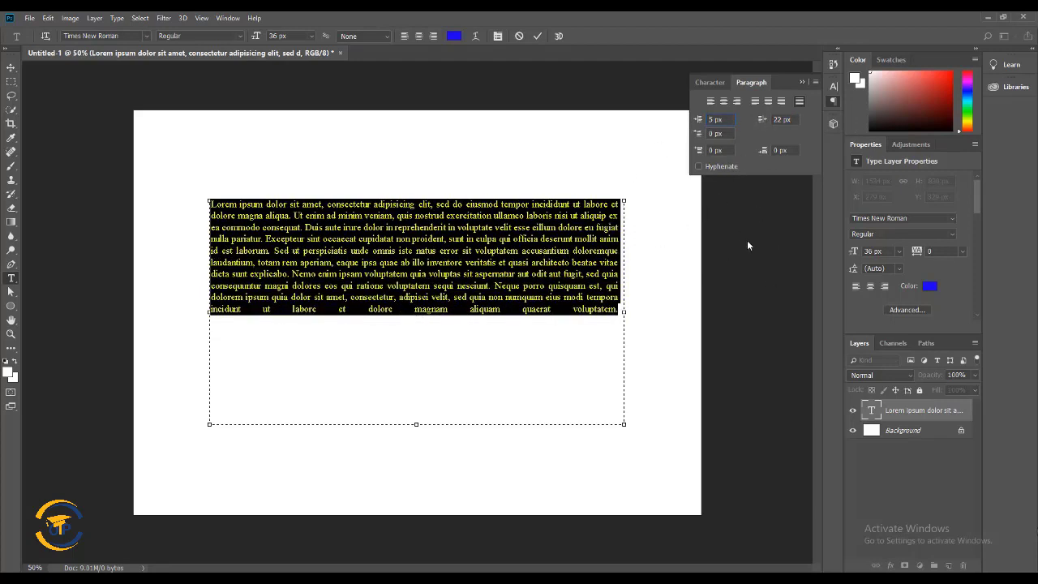
pyautogui.moveTo(763, 122)
pyautogui.mouseDown()
pyautogui.moveTo(737, 130)
pyautogui.moveTo(805, 132)
pyautogui.moveTo(760, 125)
pyautogui.mouseUp()
pyautogui.write('0')
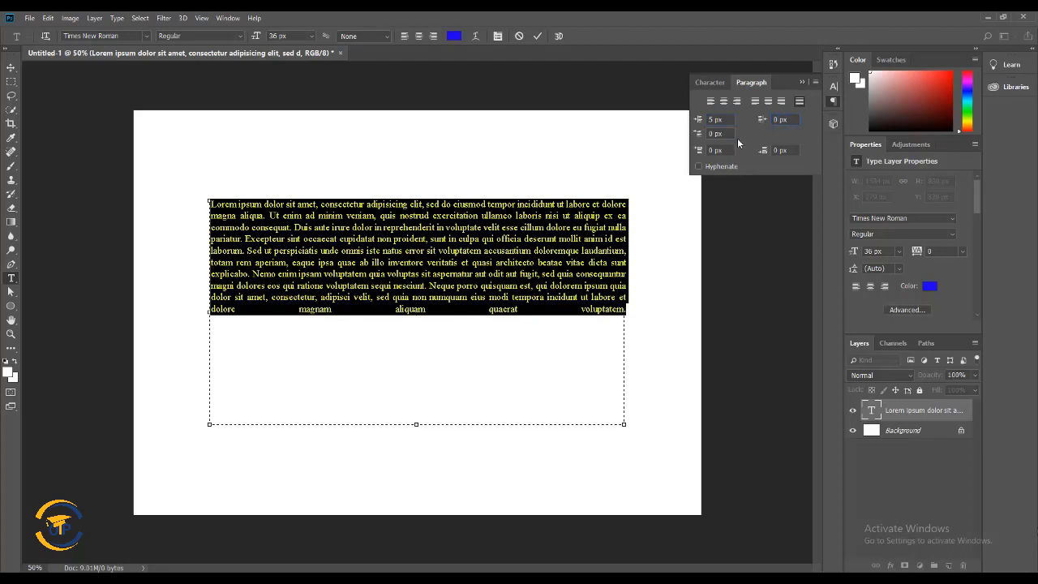
pyautogui.press('Tab')
# Indent the first line of the paragraph by about 53 px
pyautogui.moveTo(695, 134); pyautogui.dragTo(478, 185)
pyautogui.moveTo(700, 139); pyautogui.dragTo(240, 220)
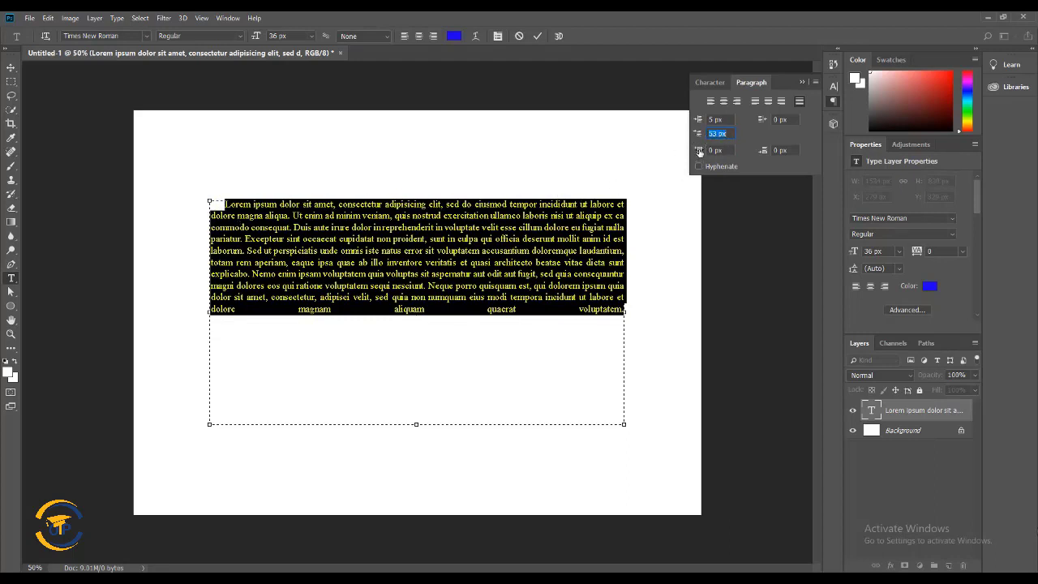
# Reset the paragraph's first-line indent and left margin indent to 0 px
pyautogui.write('0')
pyautogui.click(699, 121)
pyautogui.press('Return')
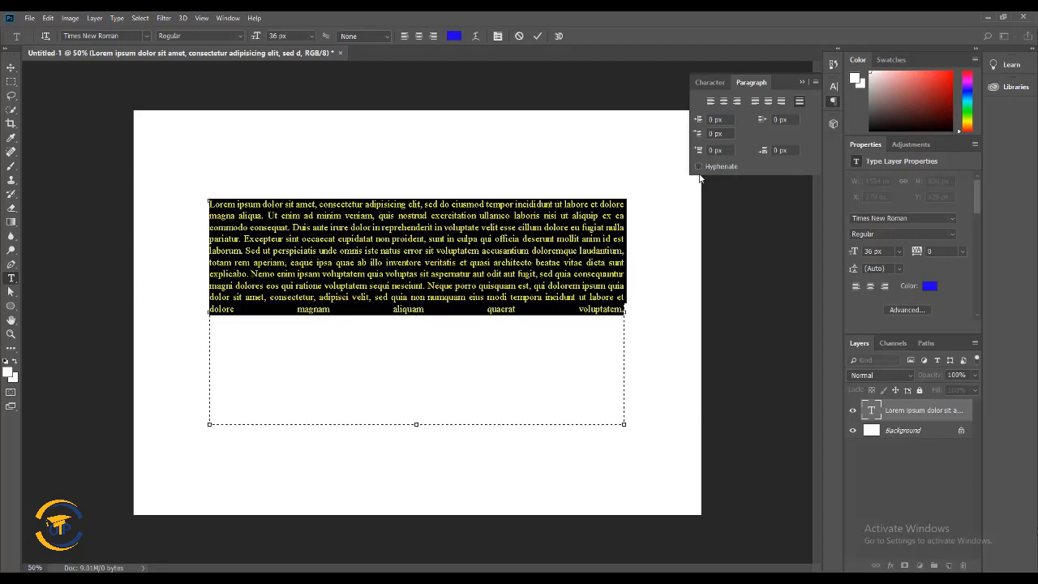
# Enable hyphenation for the whole paragraph and highlight the word fragments at the hyphenated line breaks
pyautogui.click(699, 167)
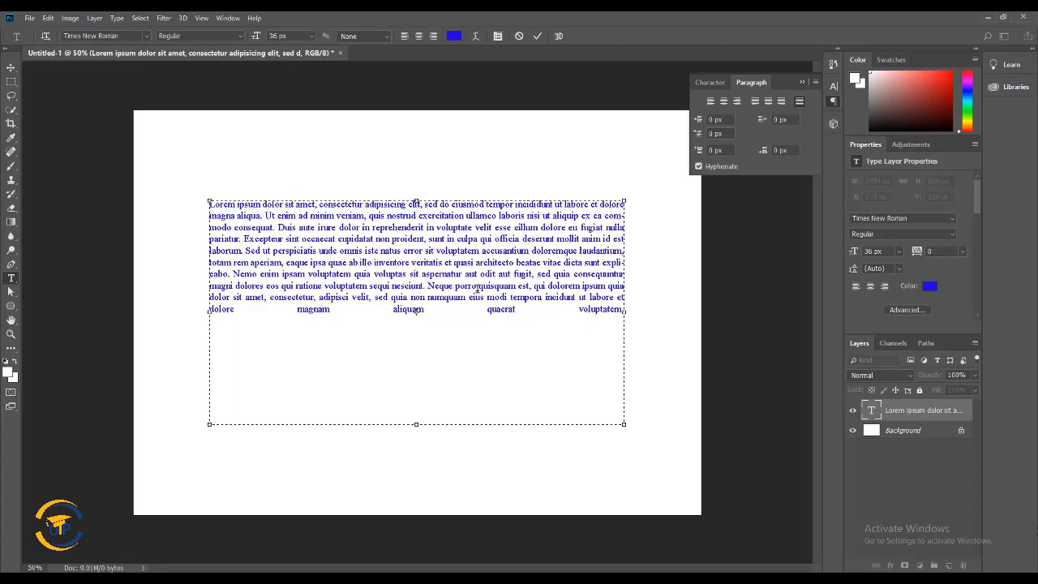
pyautogui.moveTo(601, 262); pyautogui.dragTo(633, 262)
pyautogui.moveTo(230, 274); pyautogui.dragTo(210, 274)
pyautogui.click(468, 320)
# Set the font size of the whole paragraph to 72 px
pyautogui.hotkey('ctrl', 'a')
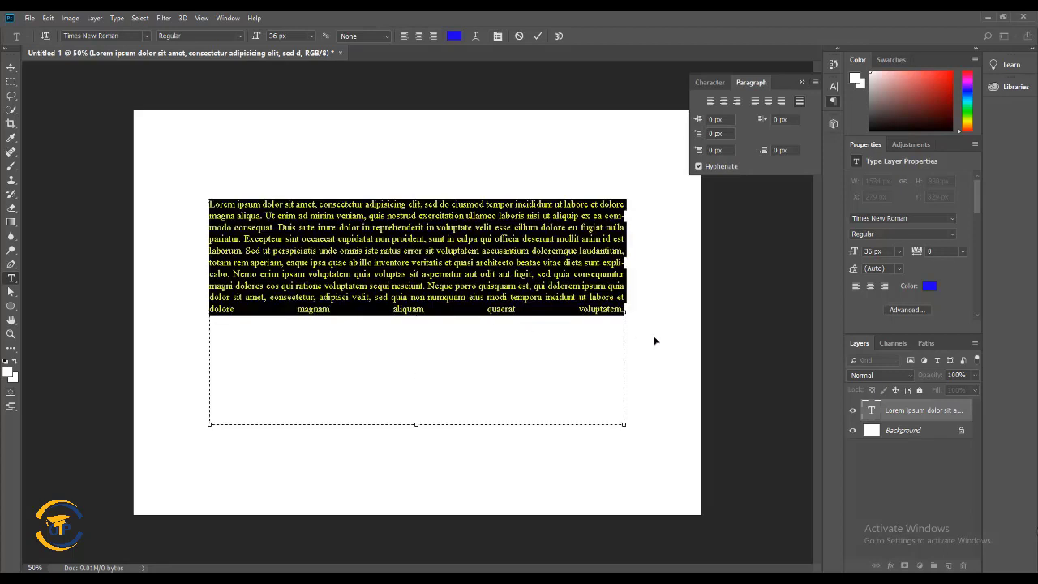
pyautogui.click(900, 251)
pyautogui.click(879, 405)
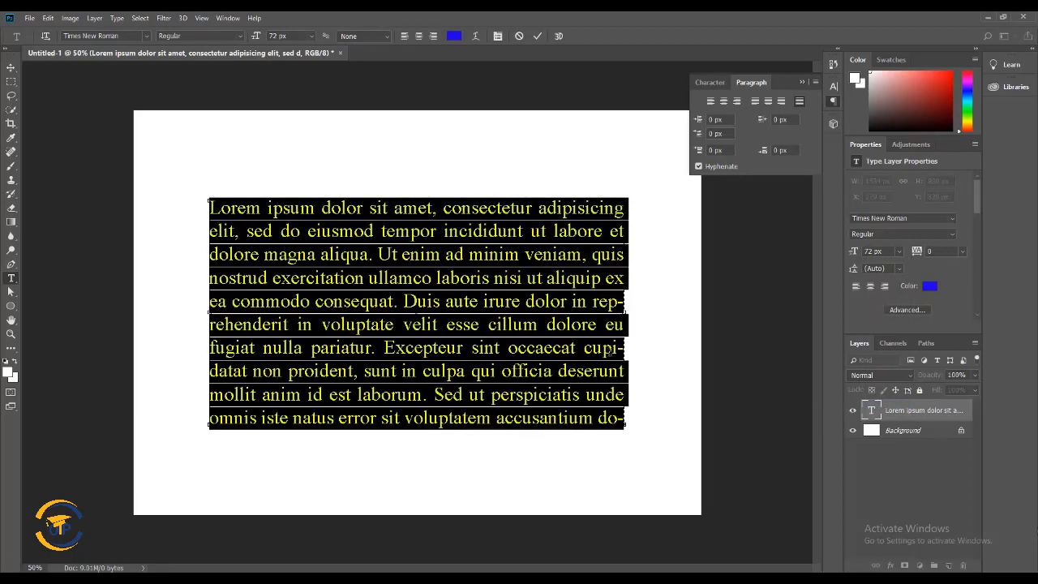
# Highlight both parts of the word "reprehenderit" at its line break to examine how it is hyphenated
pyautogui.click(577, 302)
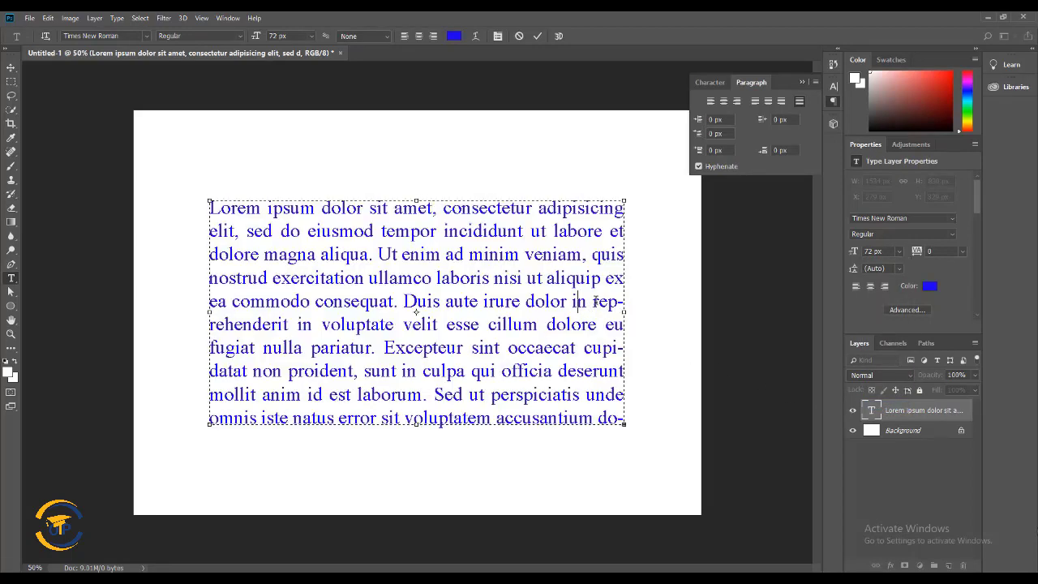
pyautogui.moveTo(598, 301); pyautogui.dragTo(289, 325)
pyautogui.moveTo(592, 302); pyautogui.dragTo(630, 303)
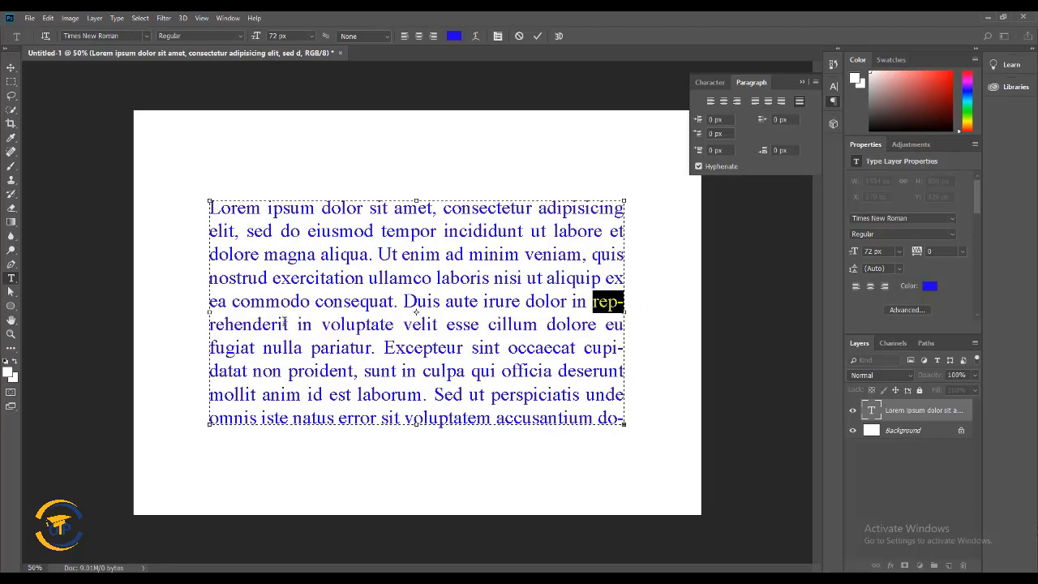
pyautogui.moveTo(288, 326); pyautogui.dragTo(176, 327)
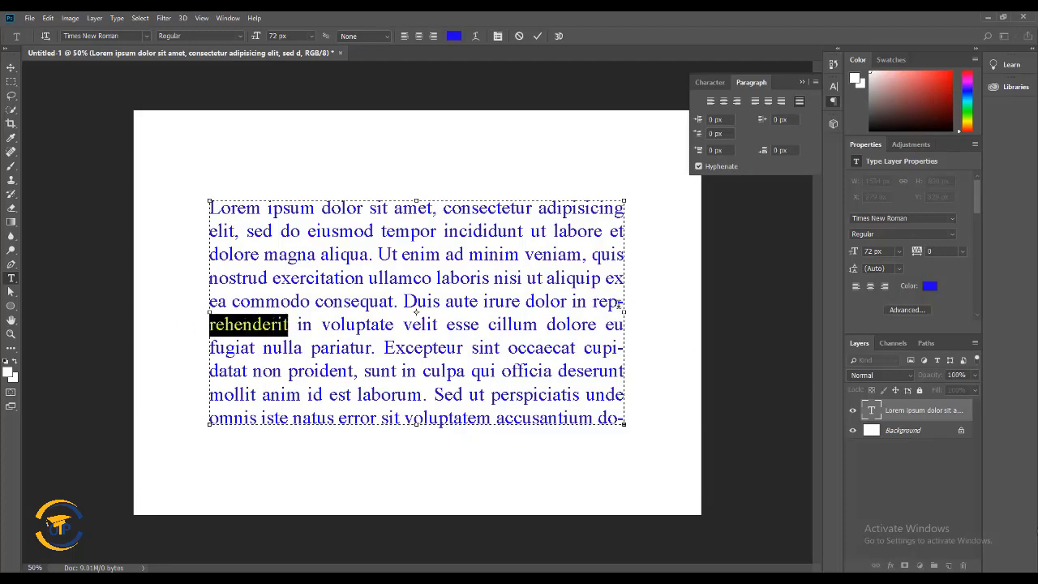
pyautogui.moveTo(622, 303); pyautogui.dragTo(607, 302)
pyautogui.click(557, 322)
# Turn off hyphenation for the whole paragraph
pyautogui.hotkey('ctrl', 'a')
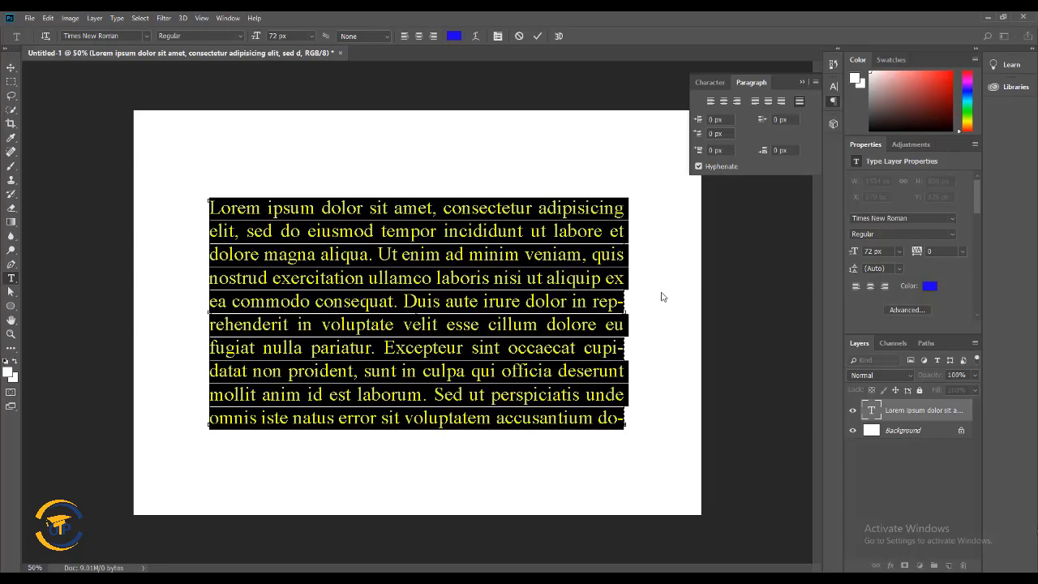
pyautogui.click(699, 167)
pyautogui.click(575, 324)
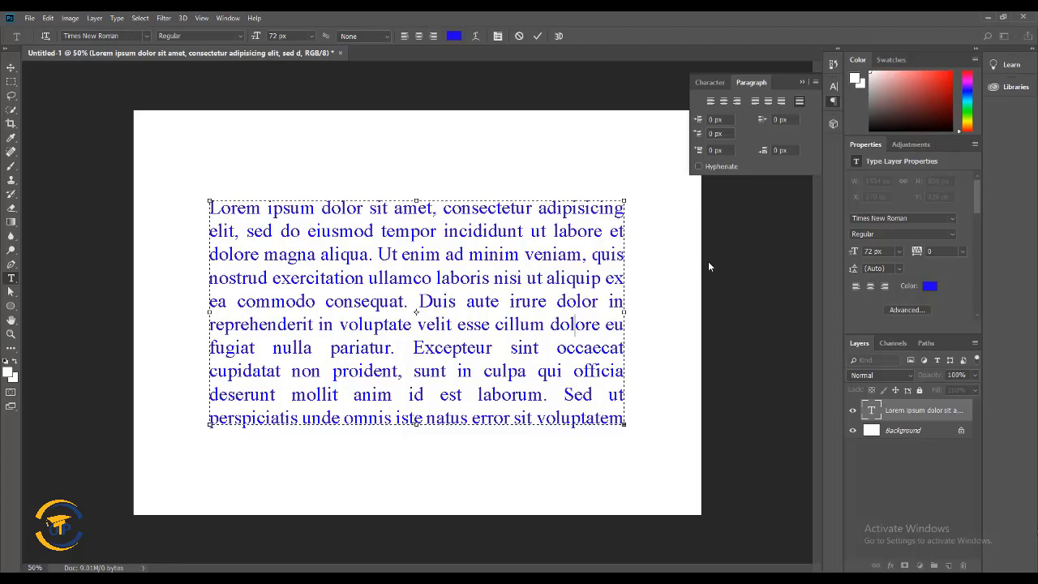
# Collapse the paragraph settings and enlarge the text box from two opposite corners to cover most of the canvas
pyautogui.rightClick(11, 280)
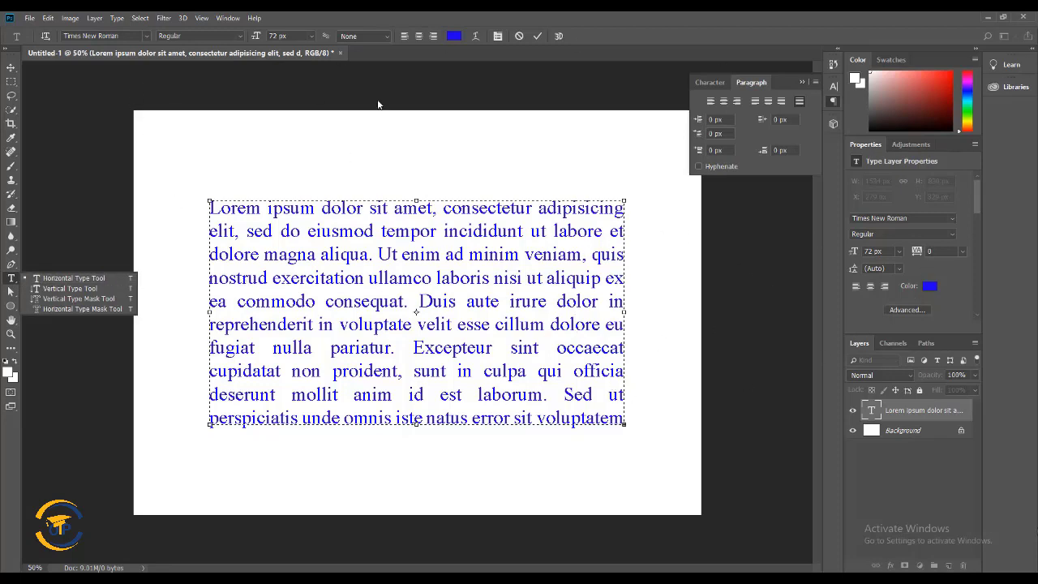
pyautogui.click(802, 83)
pyautogui.click(834, 102)
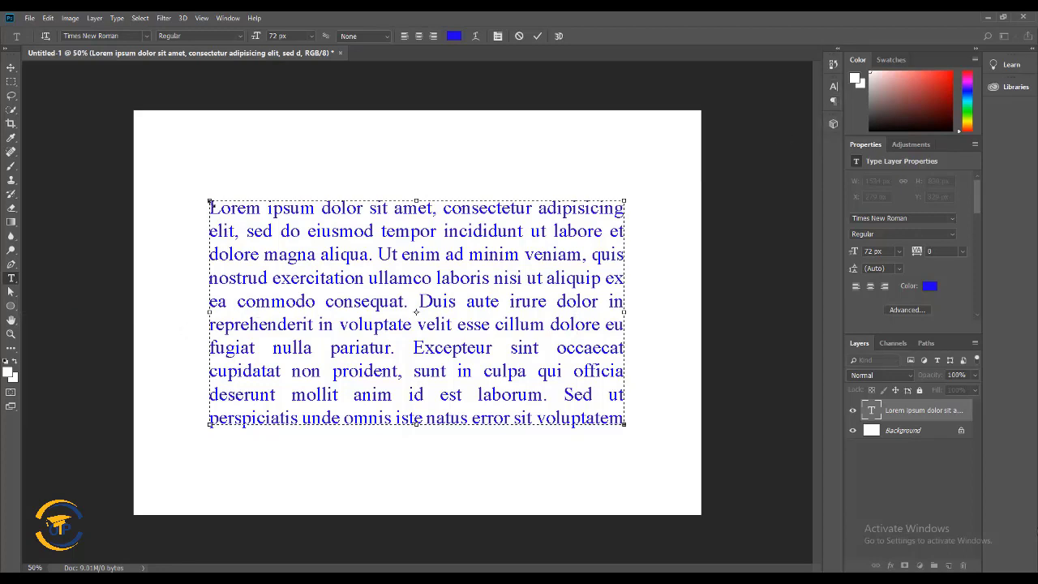
pyautogui.moveTo(199, 175); pyautogui.dragTo(168, 111)
pyautogui.moveTo(621, 426); pyautogui.dragTo(674, 491)
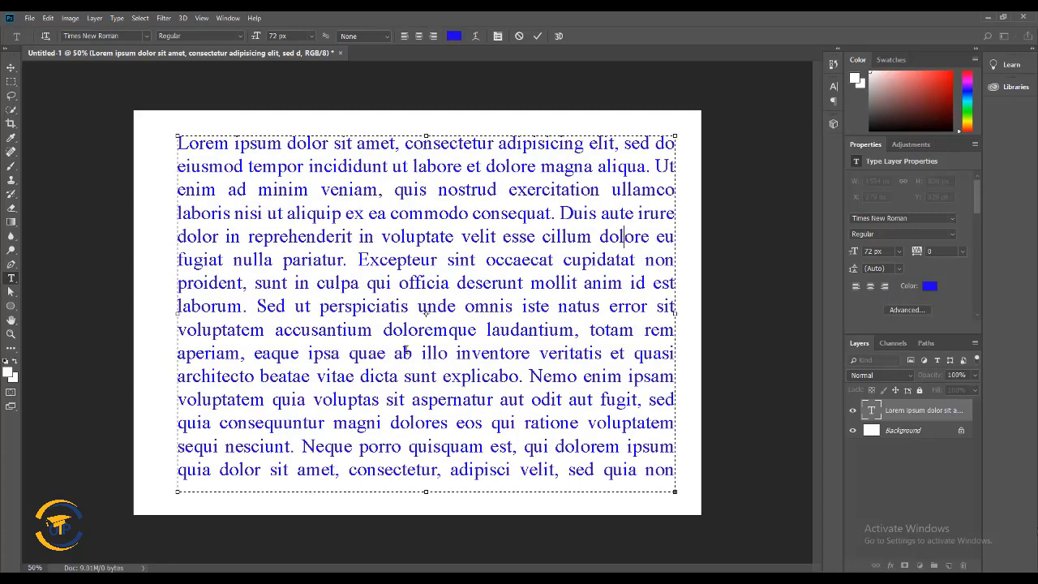
# Delete all of the paragraph text together with its text layer, leaving only the background
pyautogui.hotkey('ctrl', 'a')
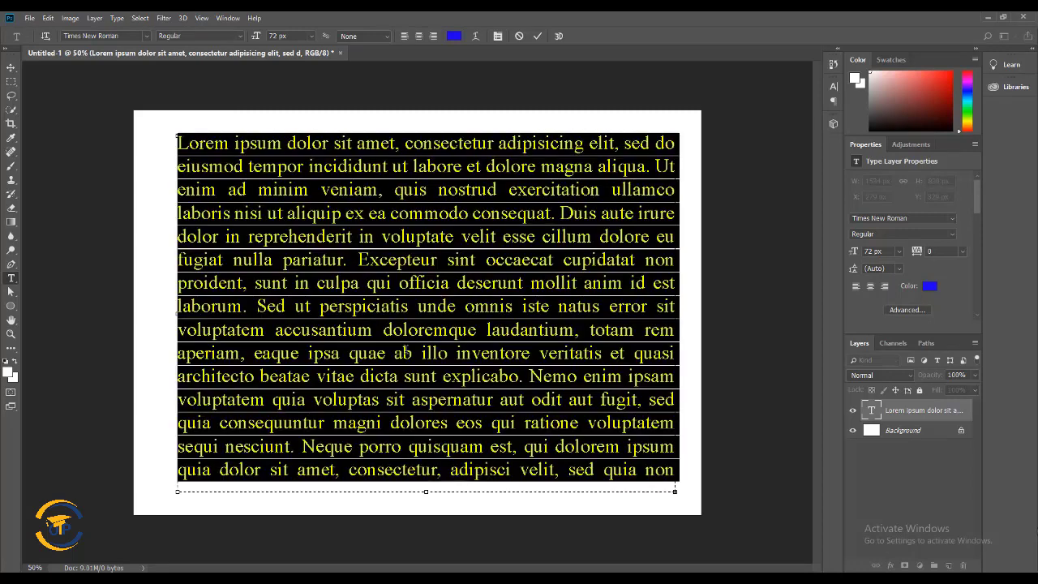
pyautogui.press('Delete')
pyautogui.click(872, 416)
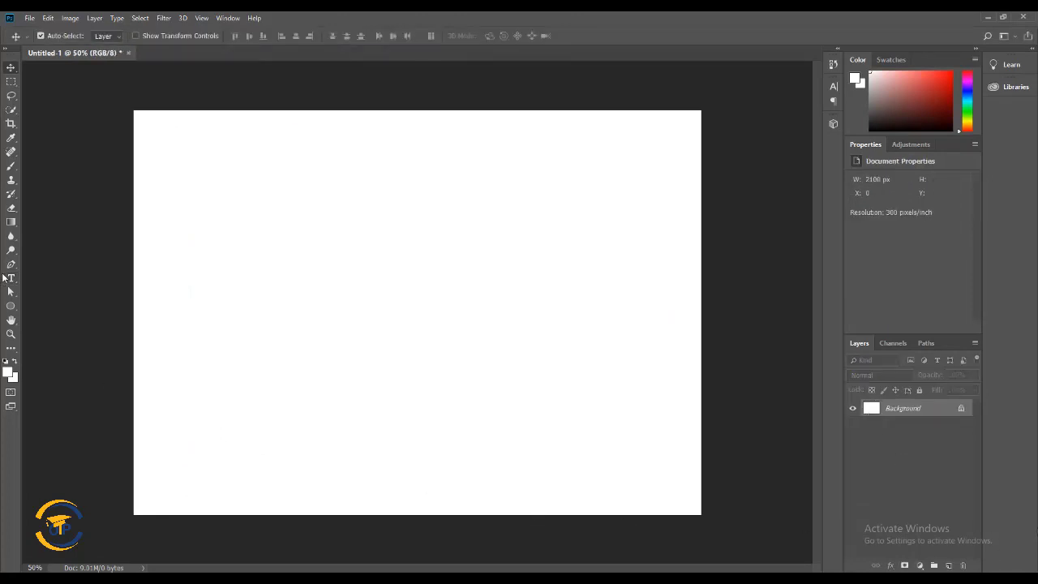
# Add the vertical text "Online training point" near the upper middle of the canvas with the Vertical Type Tool
pyautogui.click(10, 278)
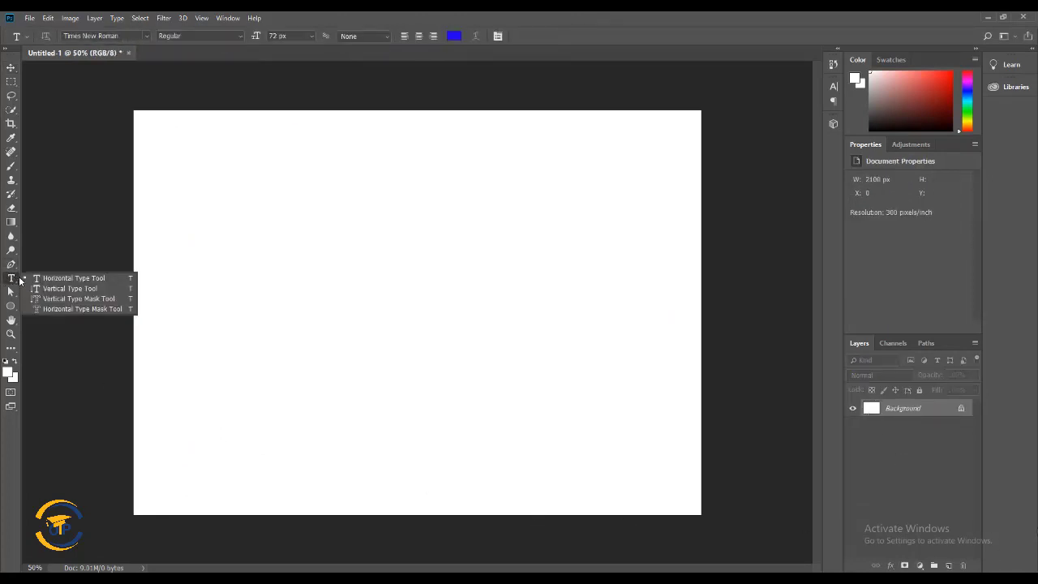
pyautogui.click(79, 278)
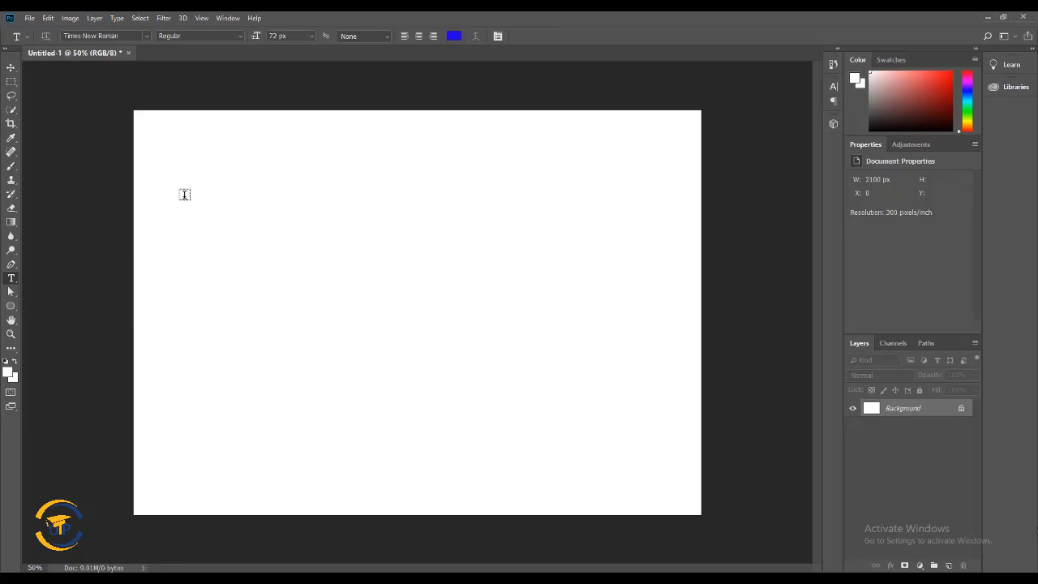
pyautogui.click(11, 278)
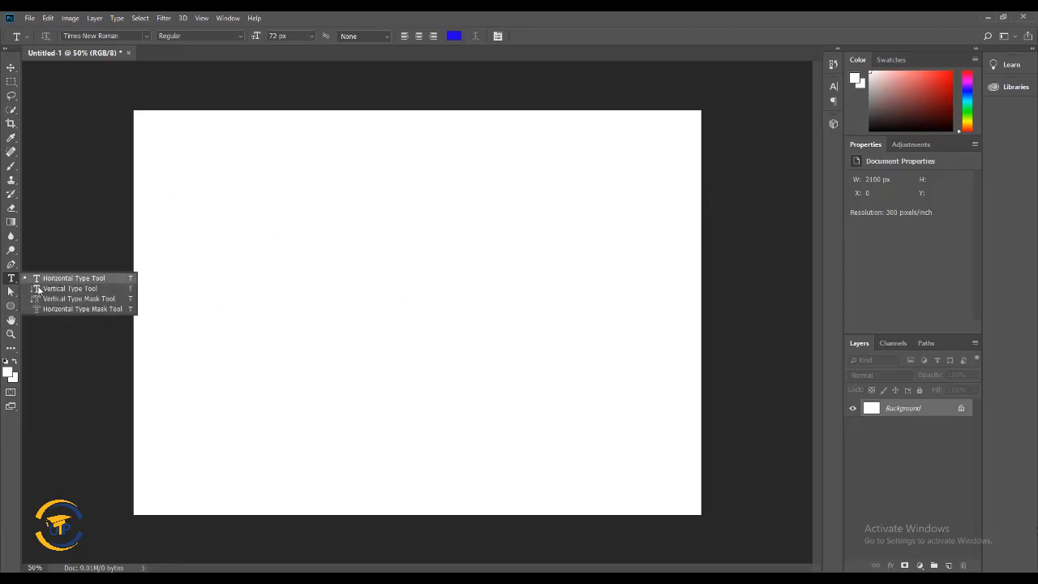
pyautogui.click(65, 289)
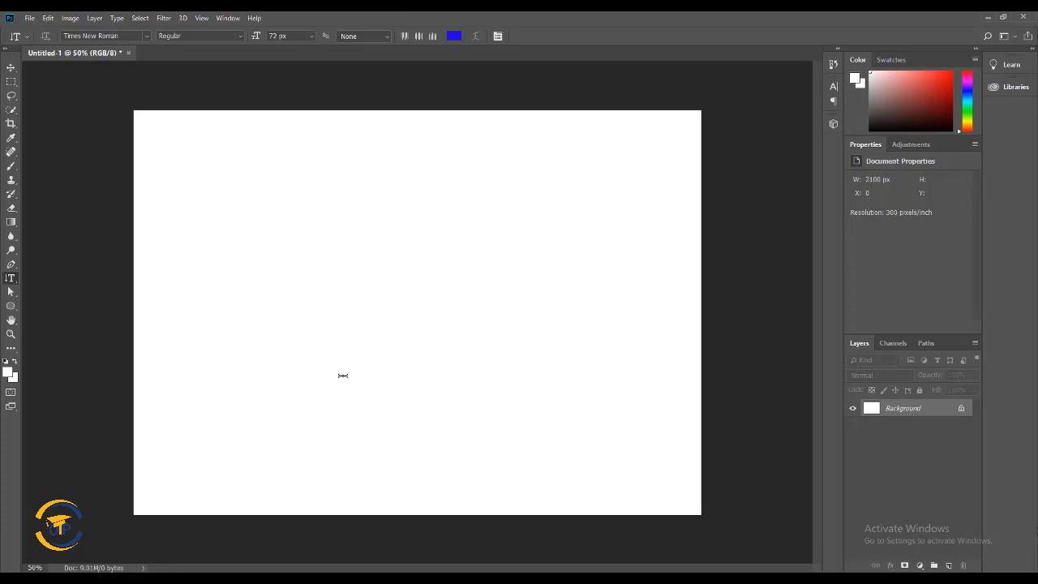
pyautogui.click(373, 163)
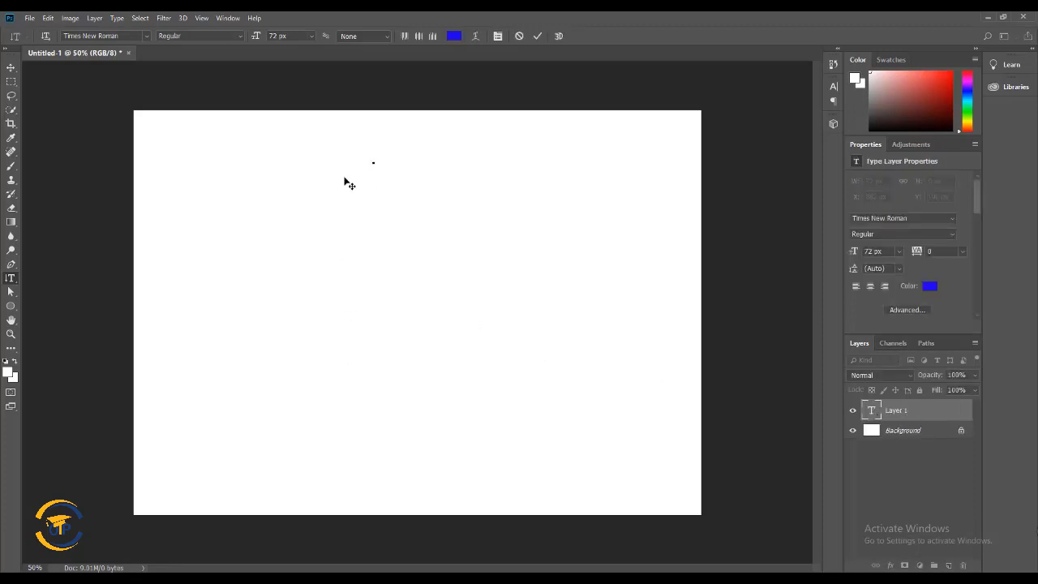
pyautogui.write('On')
pyautogui.write('line')
pyautogui.write(' tra')
pyautogui.press('BackSpace')
pyautogui.write('ra')
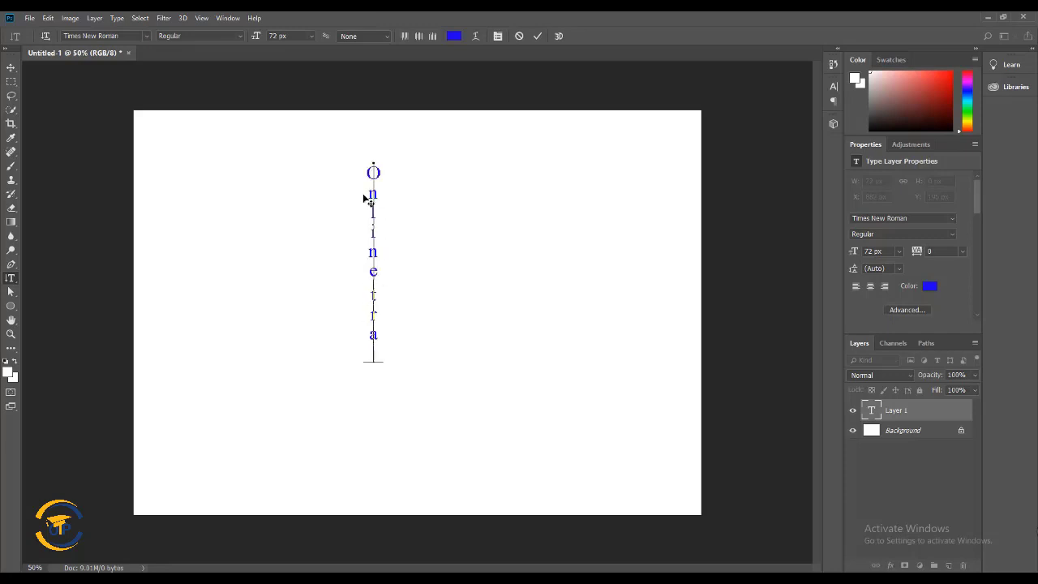
pyautogui.write('iningpoin')
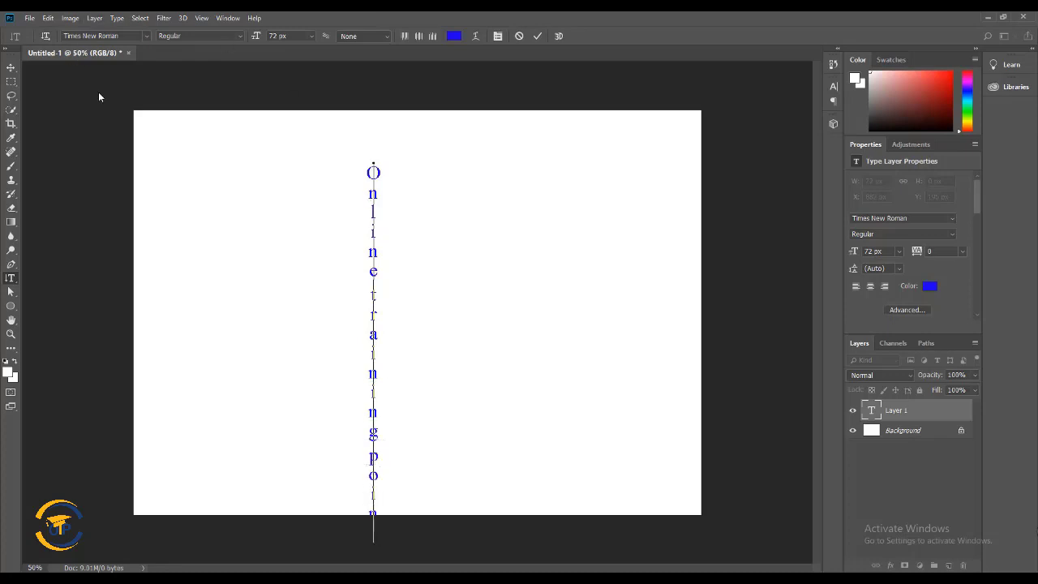
# Commit the vertical text and move it up so that the whole phrase fits on the canvas
pyautogui.click(11, 69)
pyautogui.rightClick(11, 70)
pyautogui.click(48, 65)
pyautogui.moveTo(373, 182); pyautogui.dragTo(372, 152)
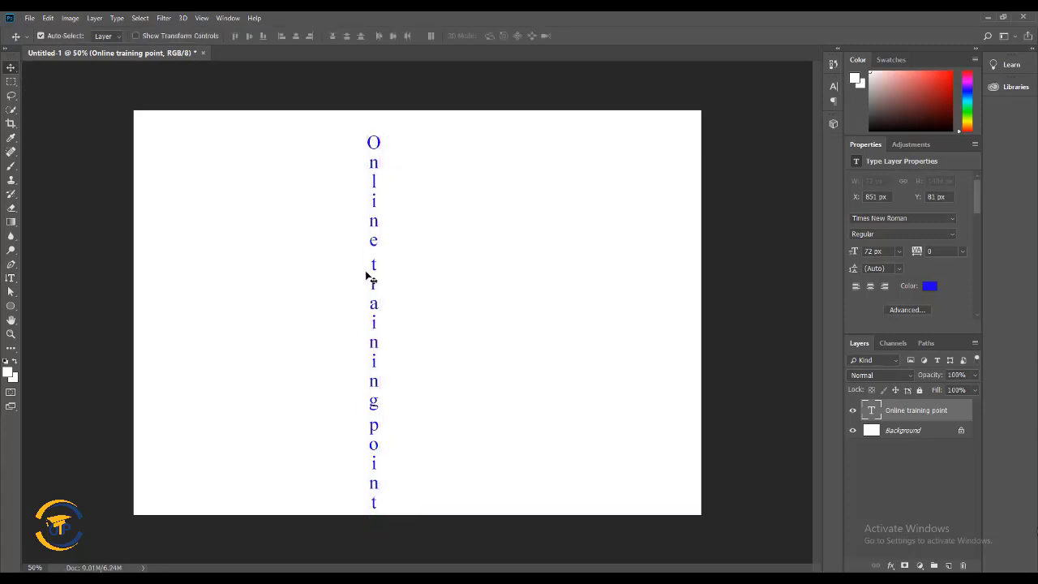
pyautogui.hotkey('ctrl', 't')
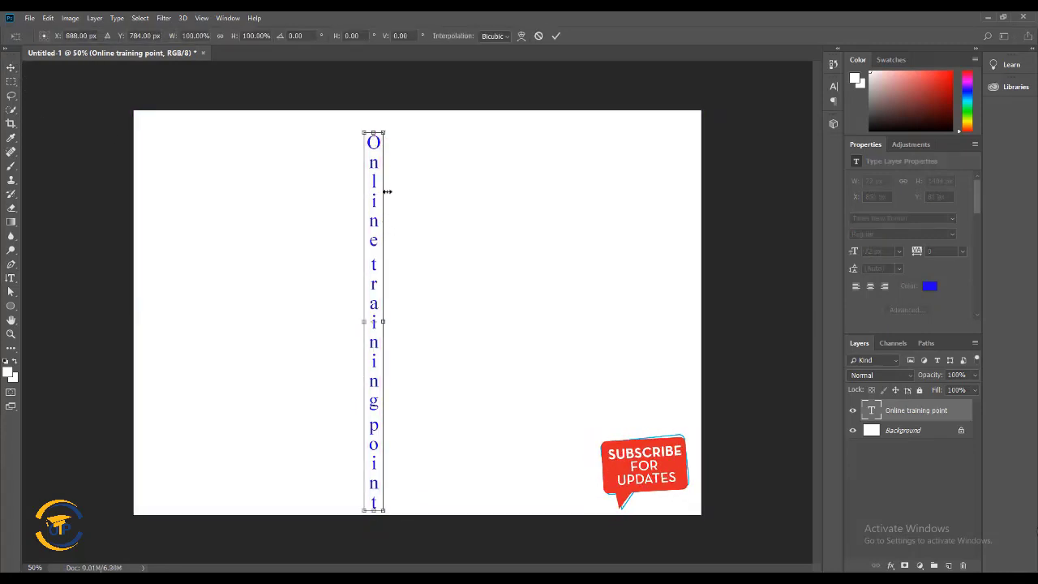
pyautogui.press('Return')
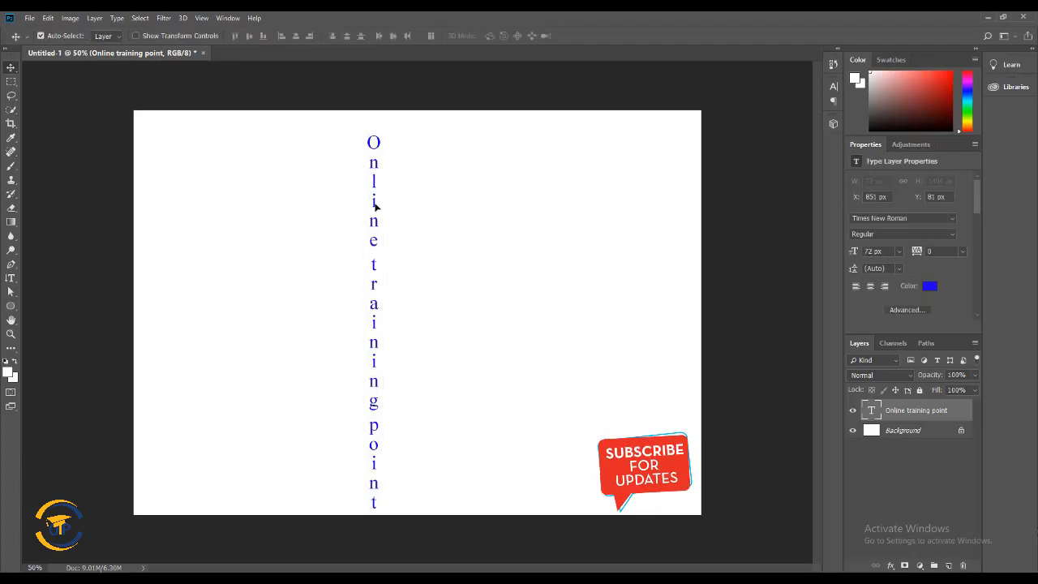
# Try 36 px for the vertical text, set its font size to 60 px and move it to the canvas centre
pyautogui.doubleClick(871, 411)
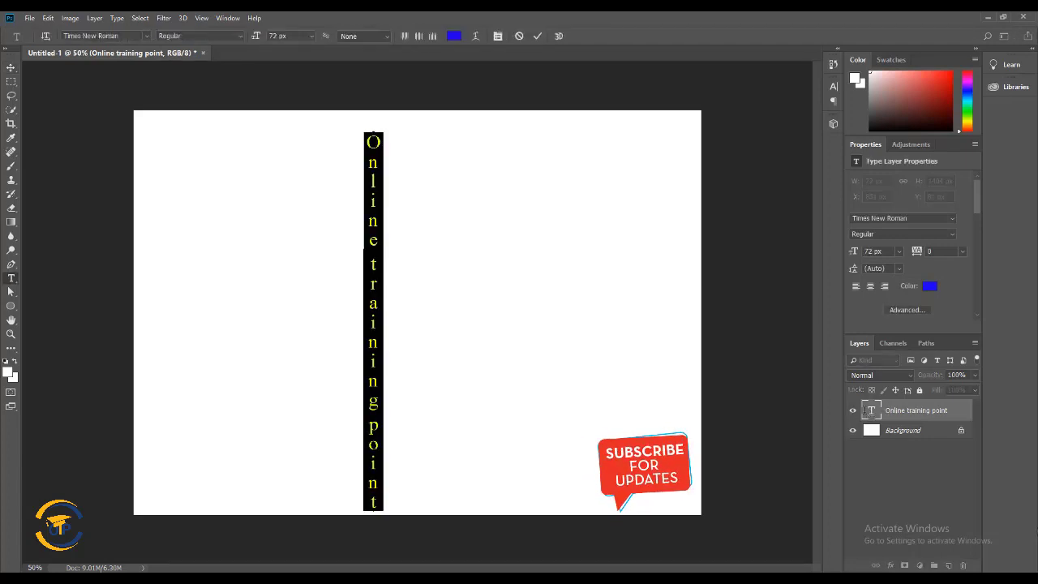
pyautogui.click(312, 35)
pyautogui.click(284, 163)
pyautogui.click(309, 37)
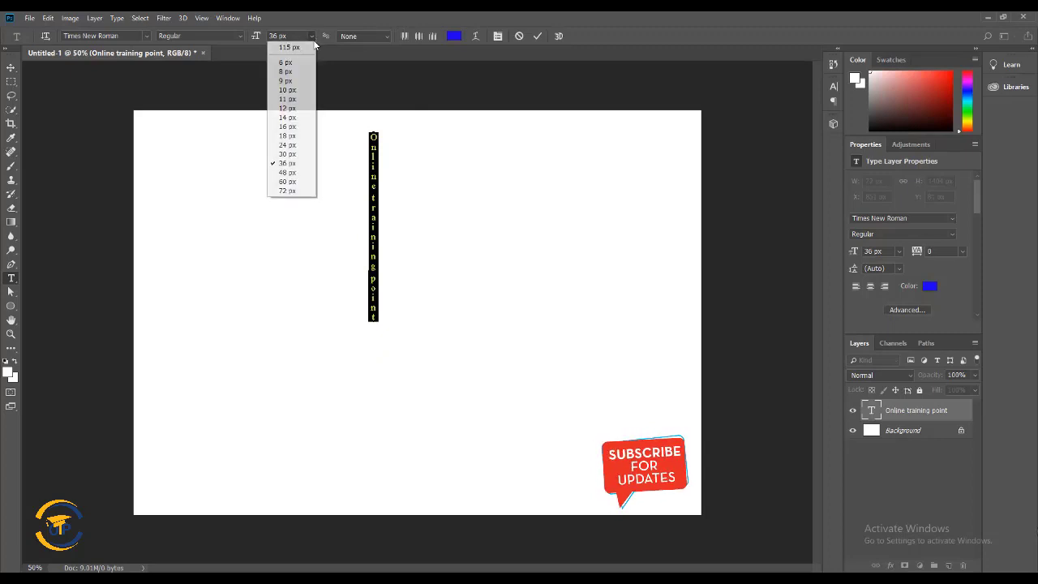
pyautogui.click(284, 183)
pyautogui.click(11, 68)
pyautogui.moveTo(382, 146); pyautogui.dragTo(418, 167)
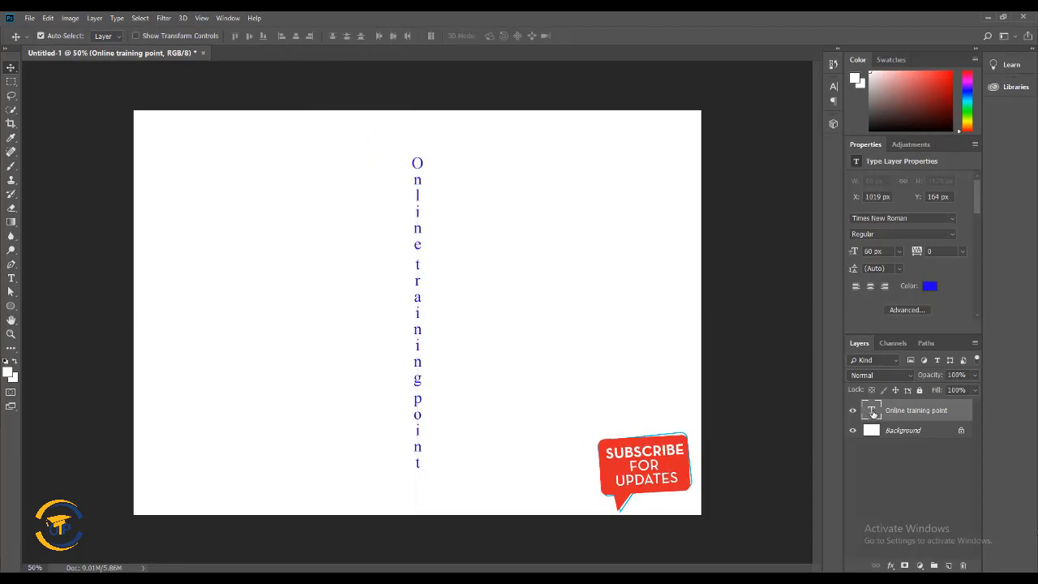
# Try the Castellar font in Regular style on the vertical text
pyautogui.doubleClick(872, 413)
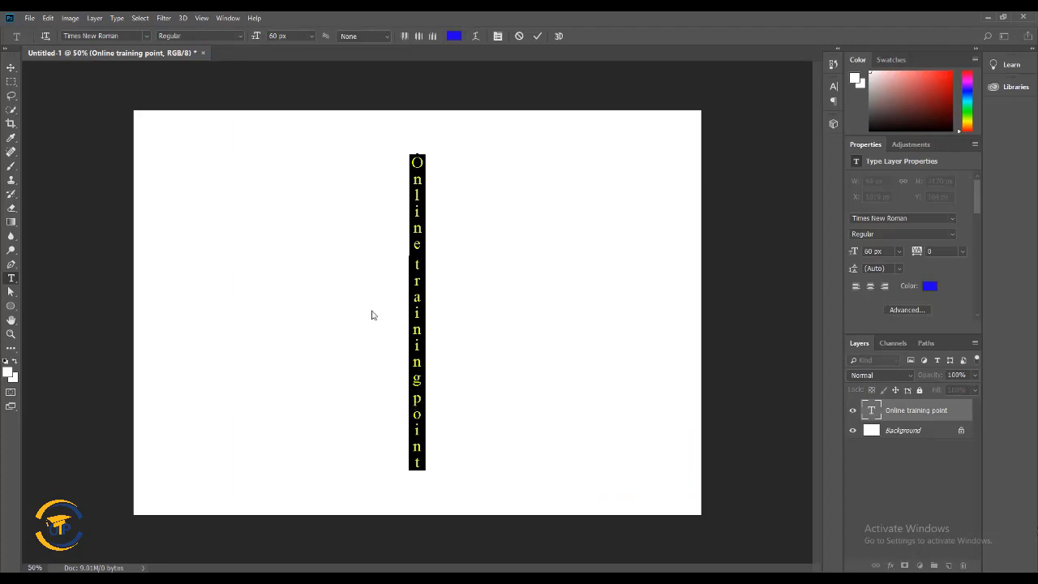
pyautogui.click(146, 35)
pyautogui.click(142, 369)
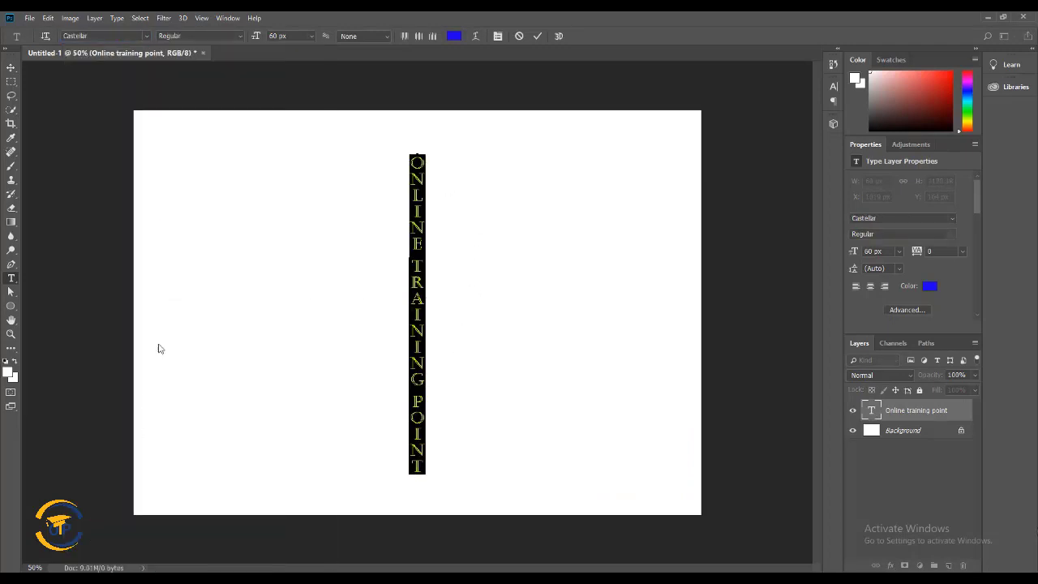
pyautogui.click(241, 38)
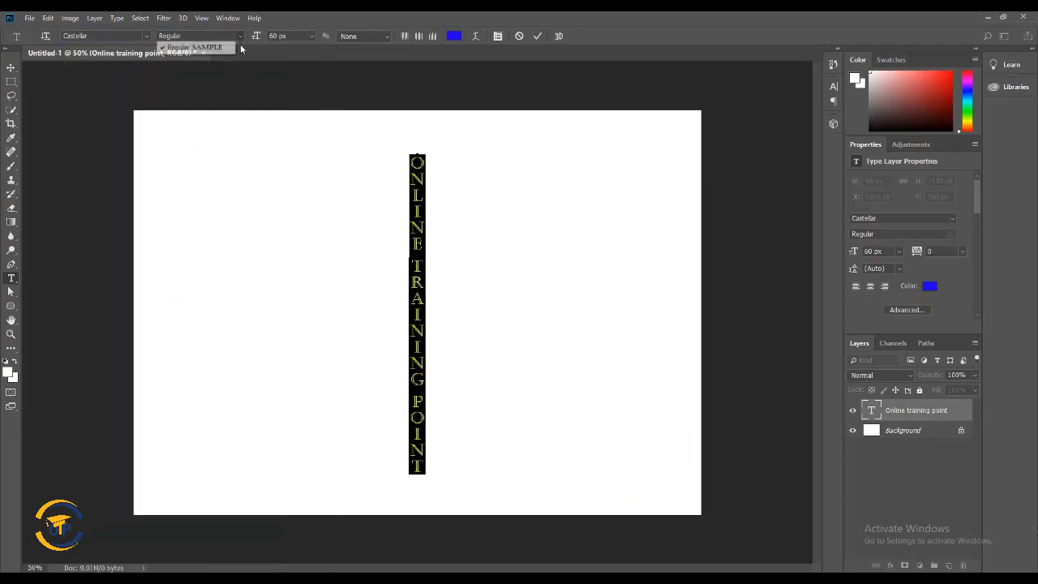
pyautogui.click(223, 50)
# Try the Calibri font in Bold style on the vertical text
pyautogui.click(146, 35)
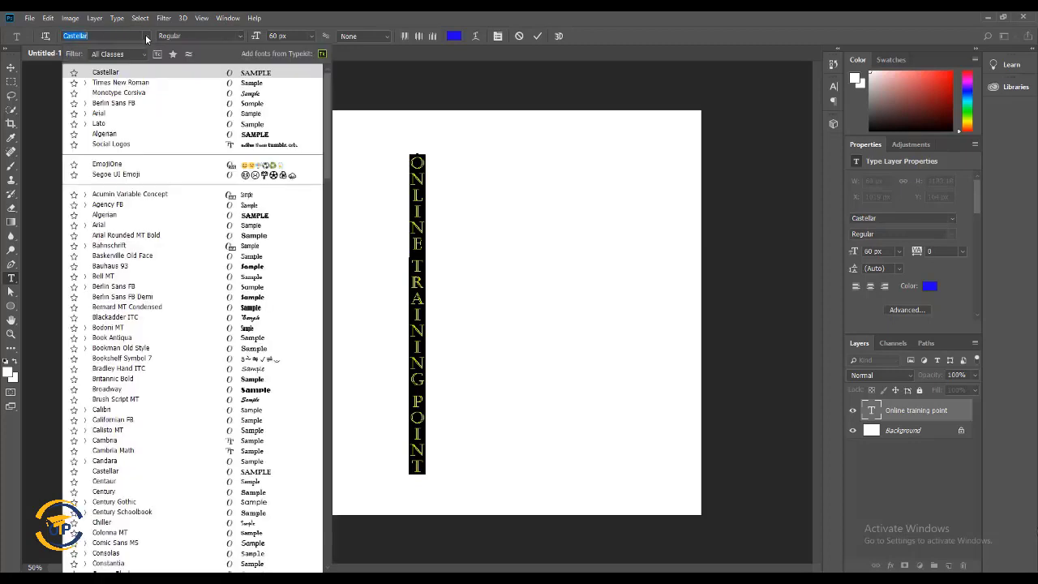
pyautogui.click(114, 411)
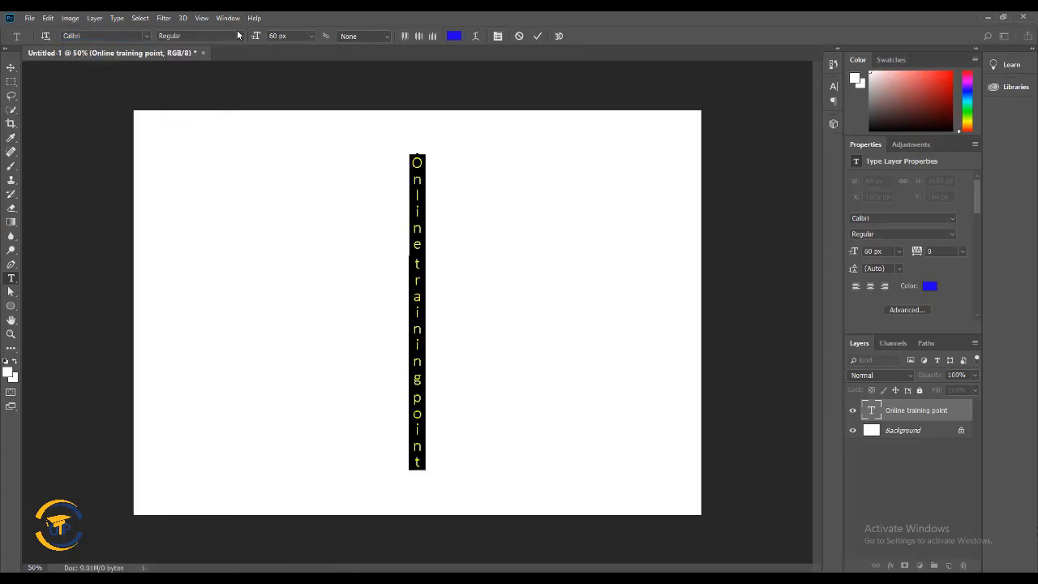
pyautogui.click(236, 36)
pyautogui.click(208, 91)
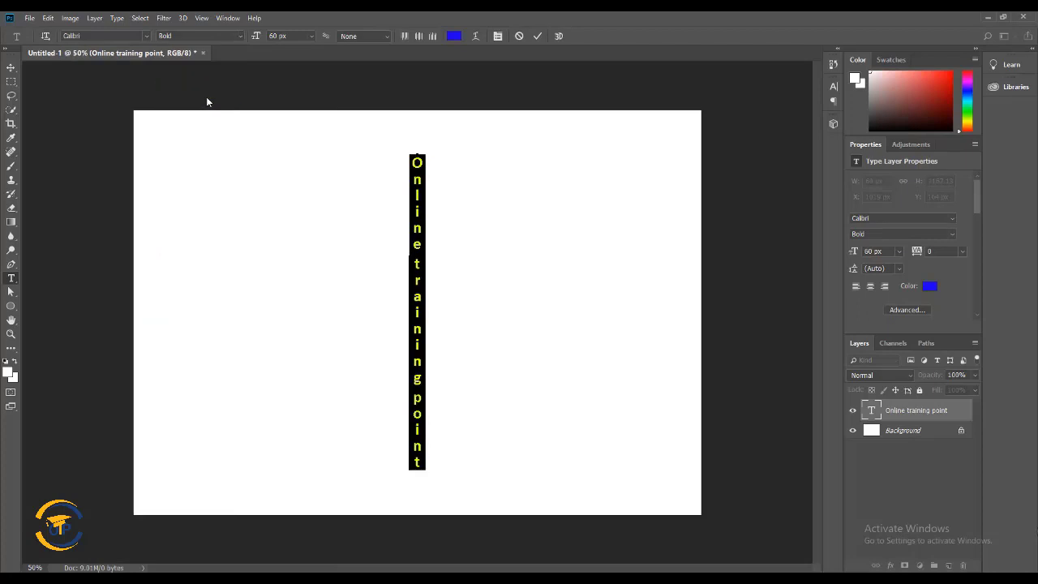
# Try font sizes of 72 px and 150 px on the vertical text and set it to 45 px
pyautogui.click(312, 36)
pyautogui.click(287, 188)
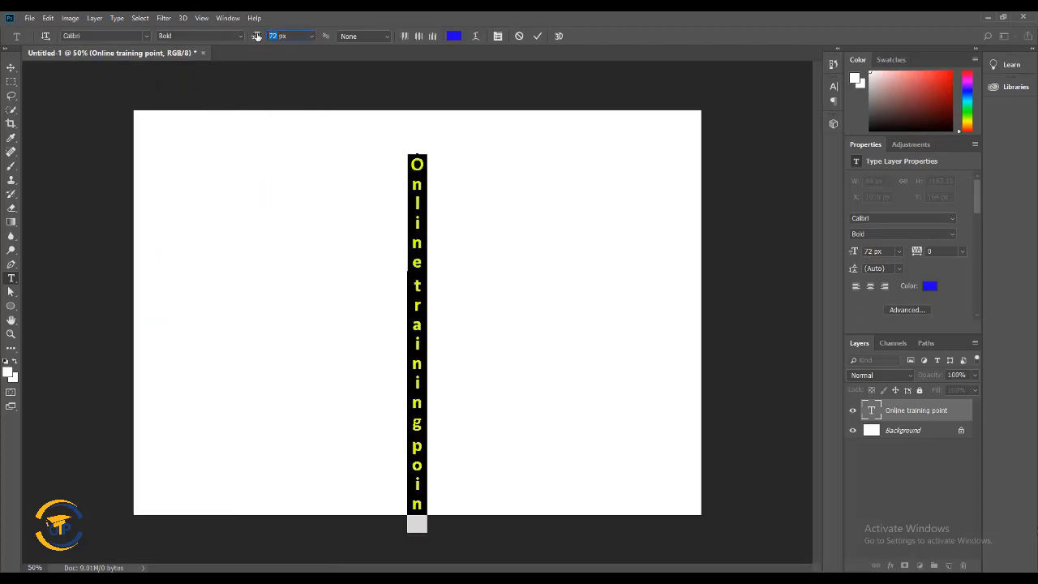
pyautogui.press('Return')
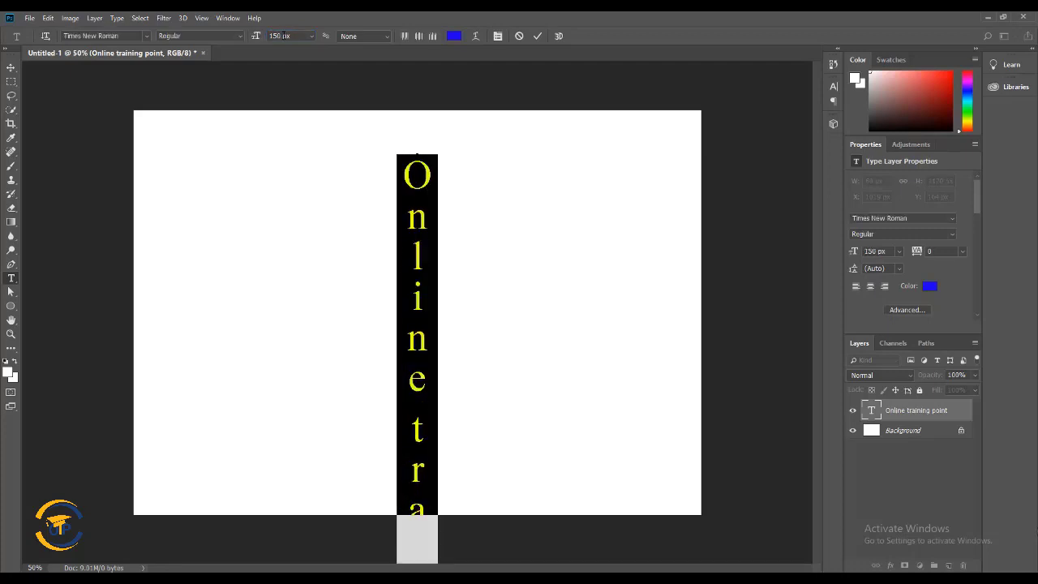
pyautogui.moveTo(284, 36); pyautogui.dragTo(261, 35)
pyautogui.write('45')
pyautogui.press('Return')
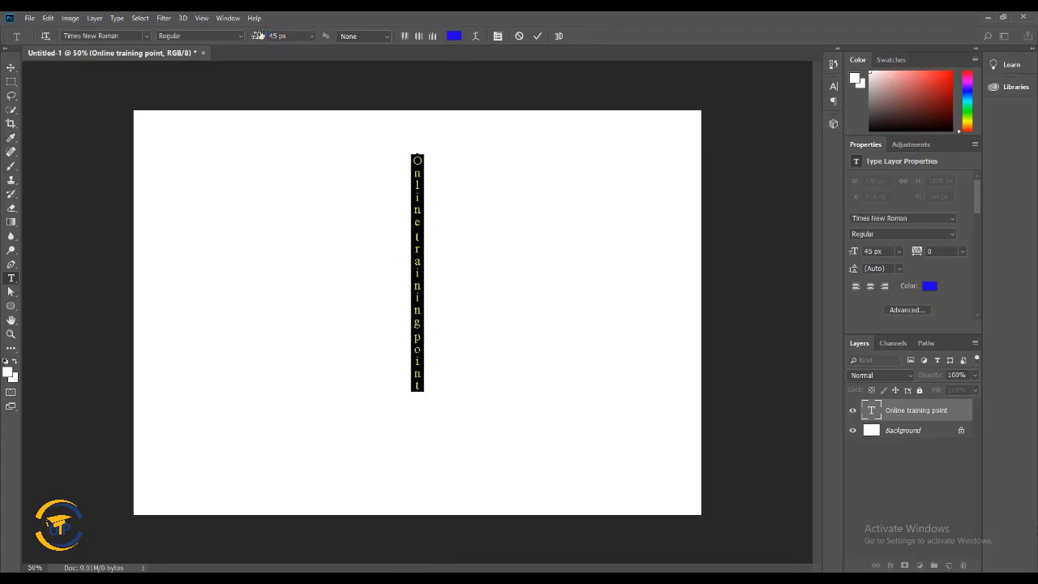
# Try green, black and orange as the vertical text's colour and set it to red ff000c
pyautogui.click(453, 36)
pyautogui.click(620, 167)
pyautogui.moveTo(645, 159); pyautogui.dragTo(644, 197)
pyautogui.moveTo(592, 119); pyautogui.dragTo(609, 191)
pyautogui.moveTo(530, 242); pyautogui.dragTo(505, 244)
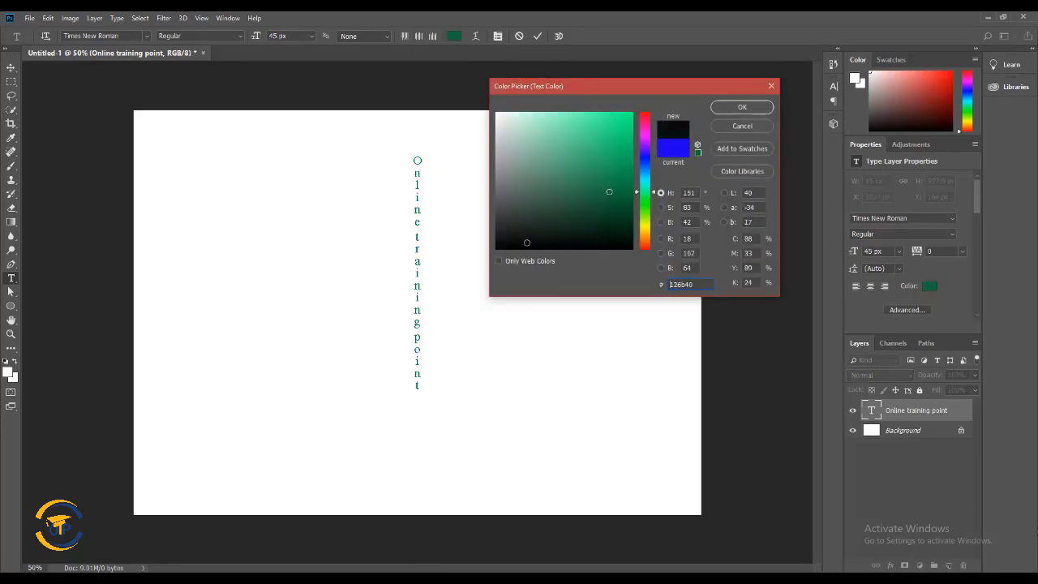
pyautogui.click(646, 243)
pyautogui.moveTo(623, 152); pyautogui.dragTo(639, 90)
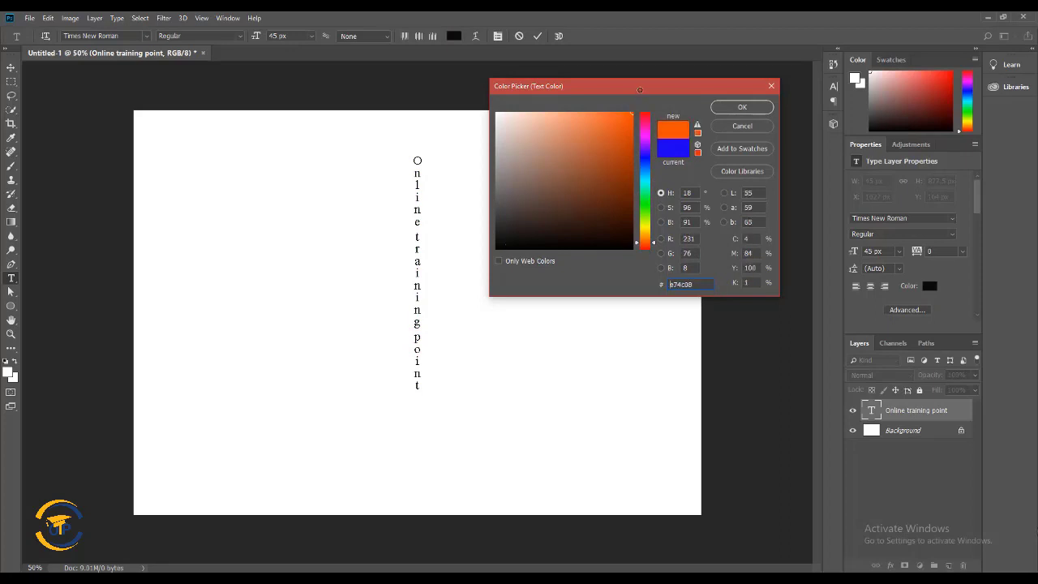
pyautogui.click(647, 111)
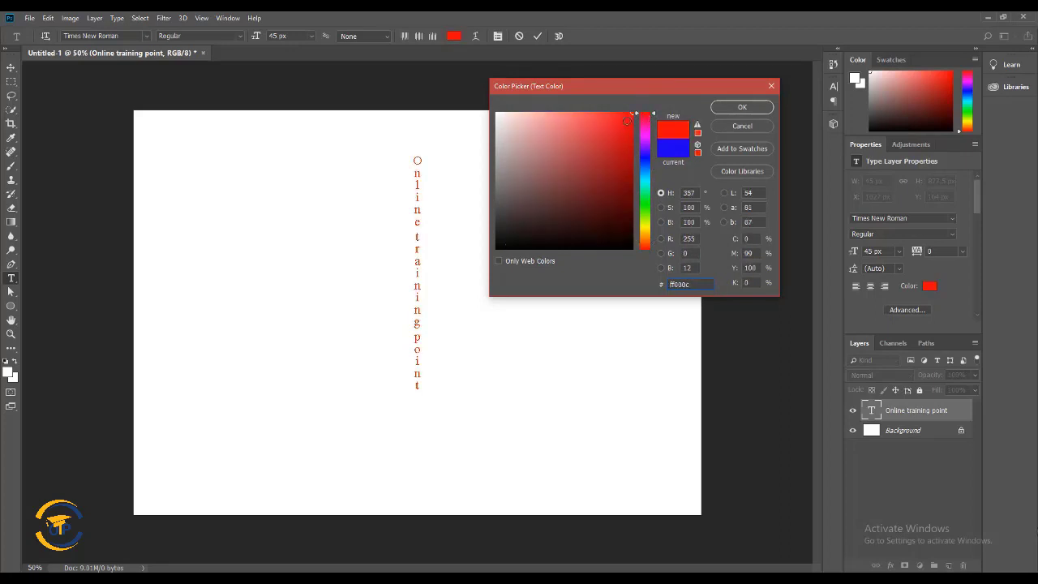
pyautogui.click(758, 110)
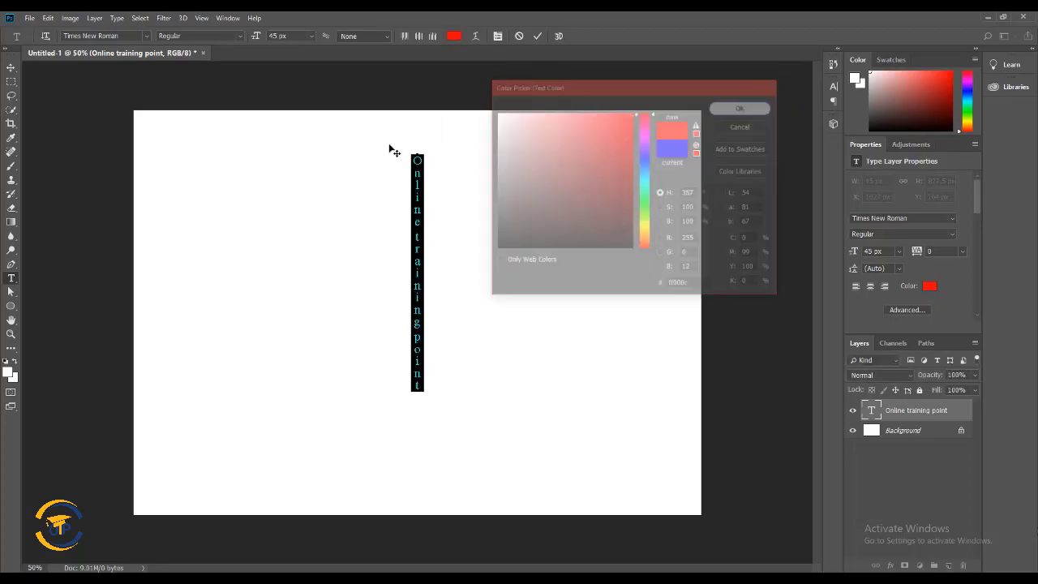
# Set the vertical text to the Bold font style and apply Faux Bold to it
pyautogui.click(238, 38)
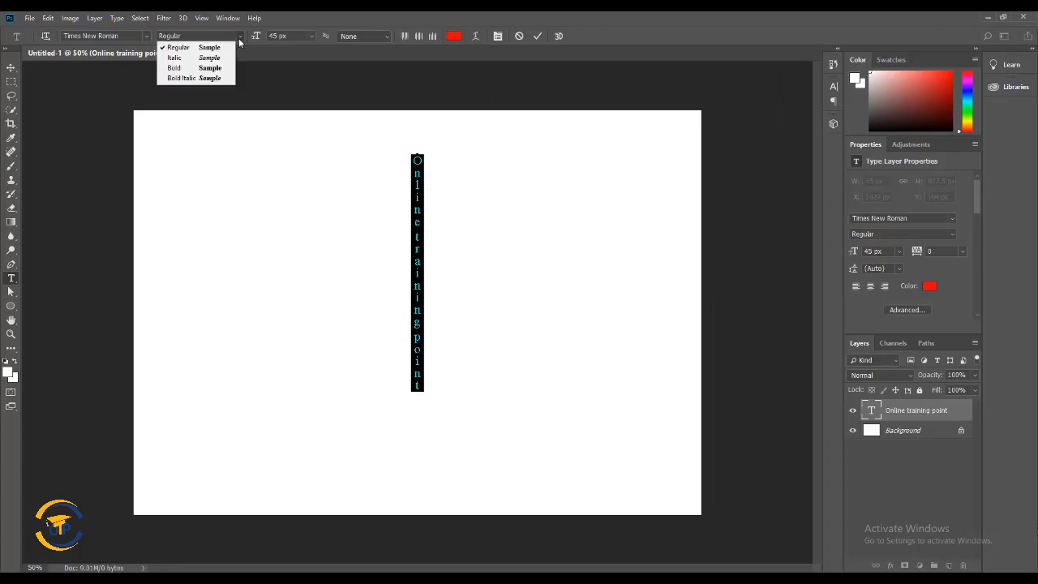
pyautogui.click(204, 68)
pyautogui.click(498, 35)
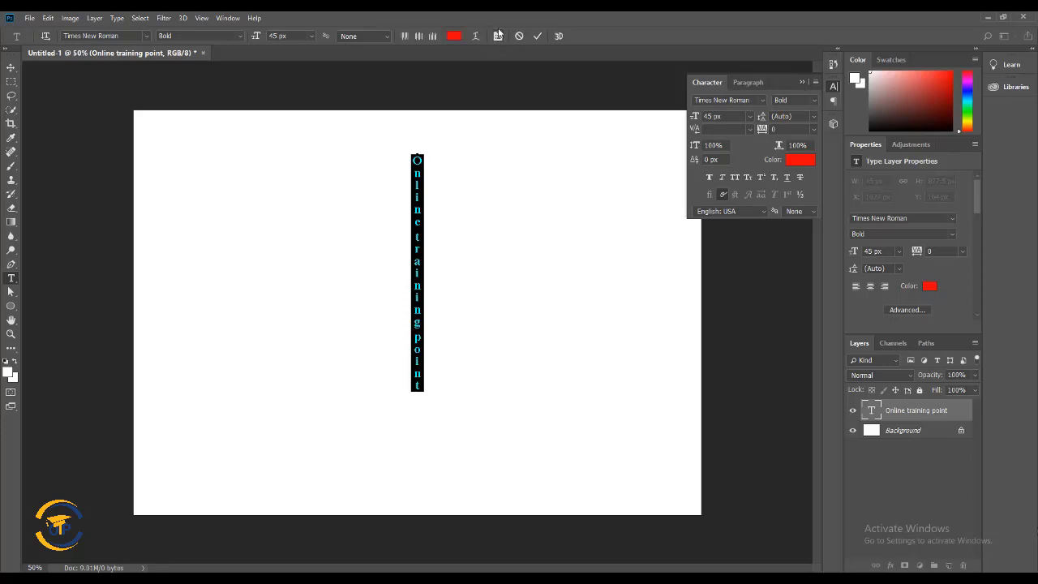
pyautogui.click(709, 177)
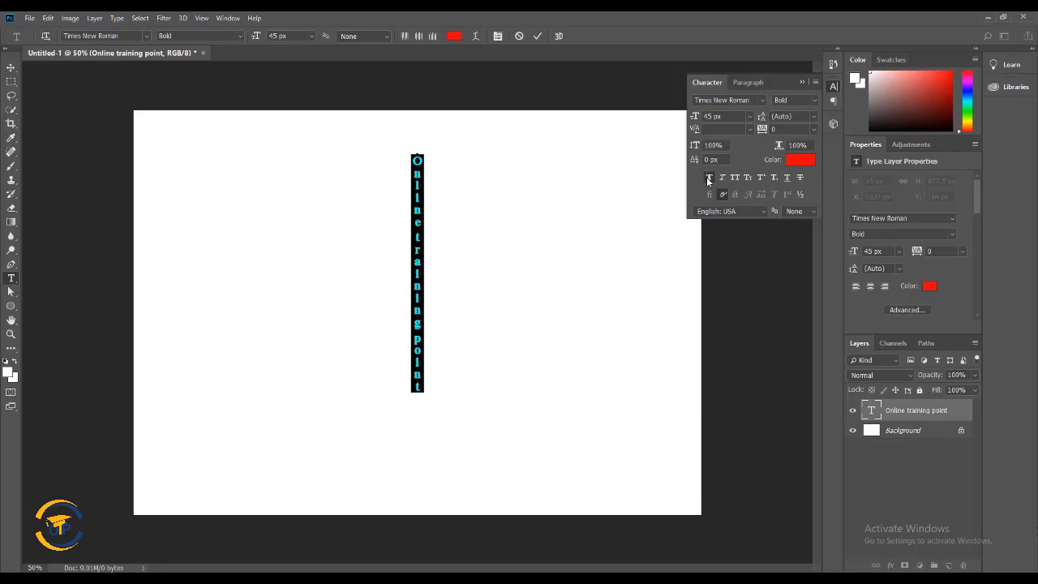
# Try All Caps, Faux Italic, Superscript and Subscript on the vertical text and turn them off again
pyautogui.click(733, 178)
pyautogui.click(723, 178)
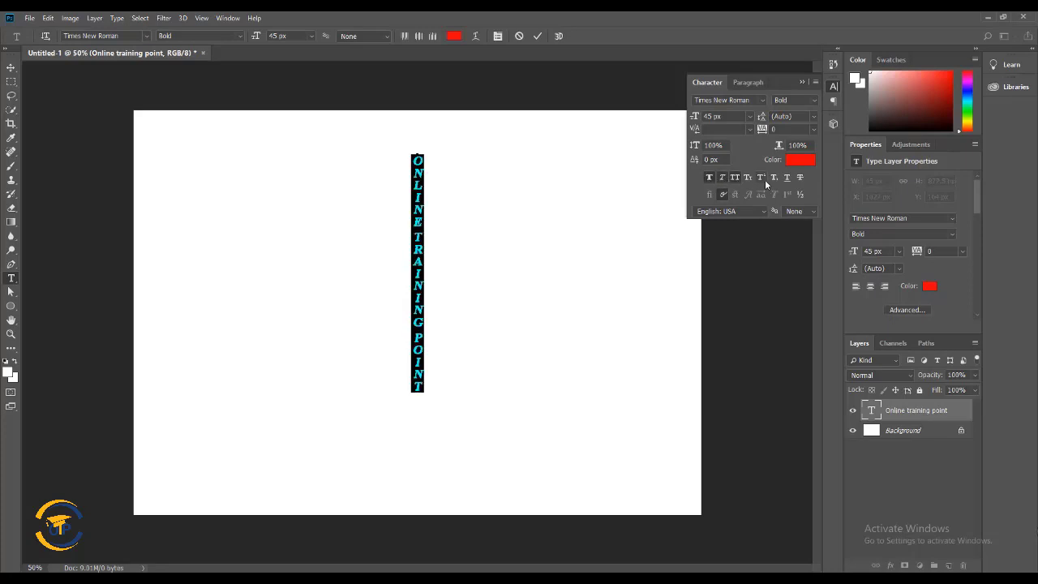
pyautogui.click(763, 178)
pyautogui.click(775, 179)
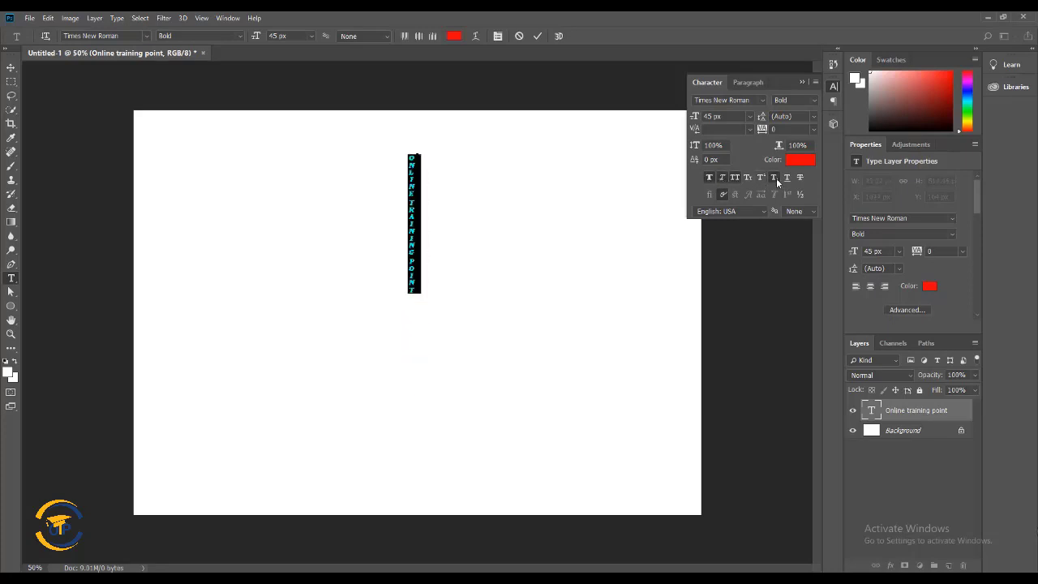
pyautogui.click(776, 178)
pyautogui.click(733, 179)
pyautogui.click(720, 180)
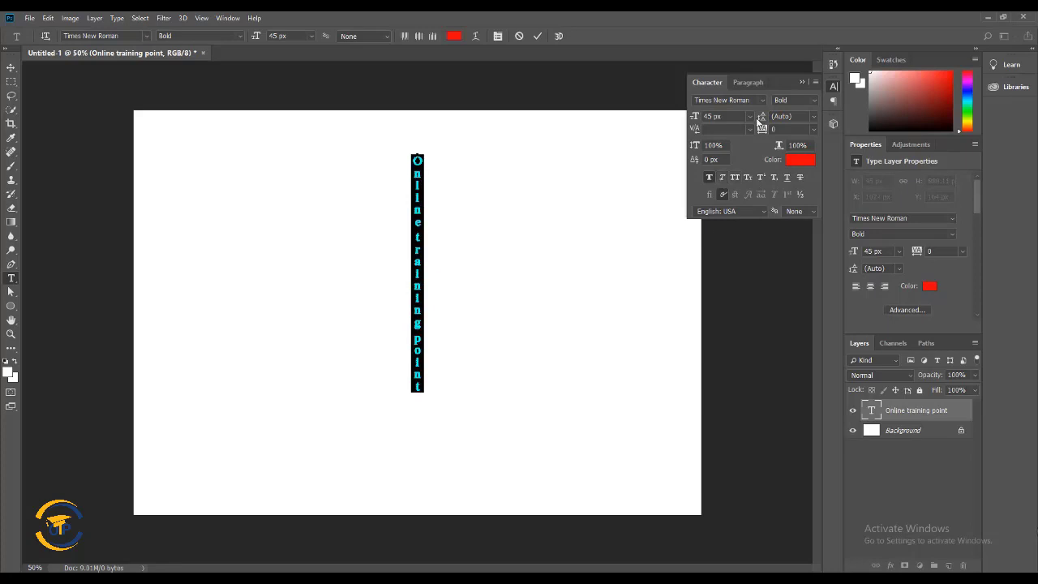
# Try centre and bottom alignment on the vertical text, then top-align it and commit the edit
pyautogui.click(754, 82)
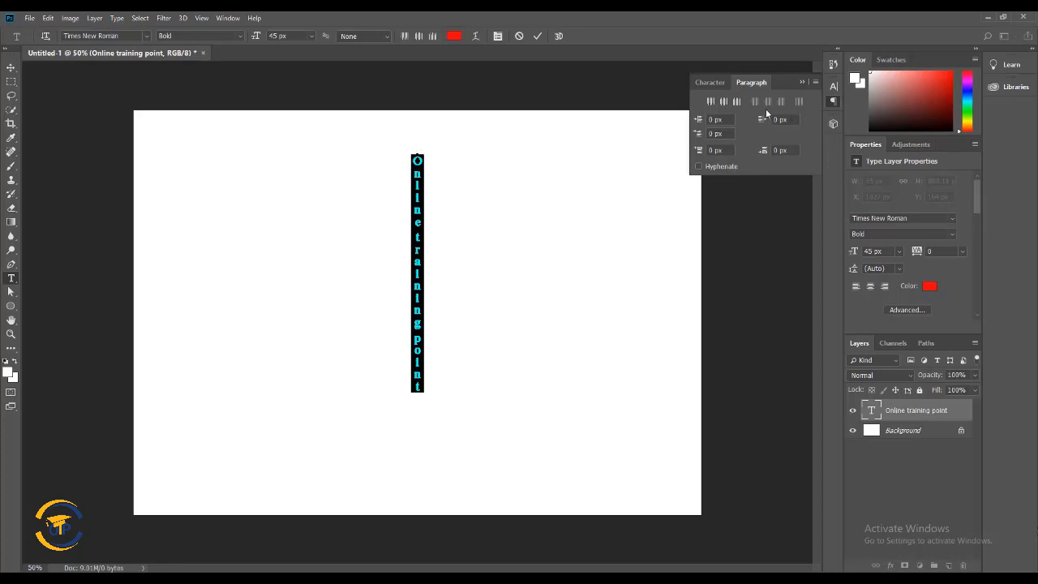
pyautogui.click(726, 102)
pyautogui.click(711, 102)
pyautogui.click(724, 103)
pyautogui.click(739, 102)
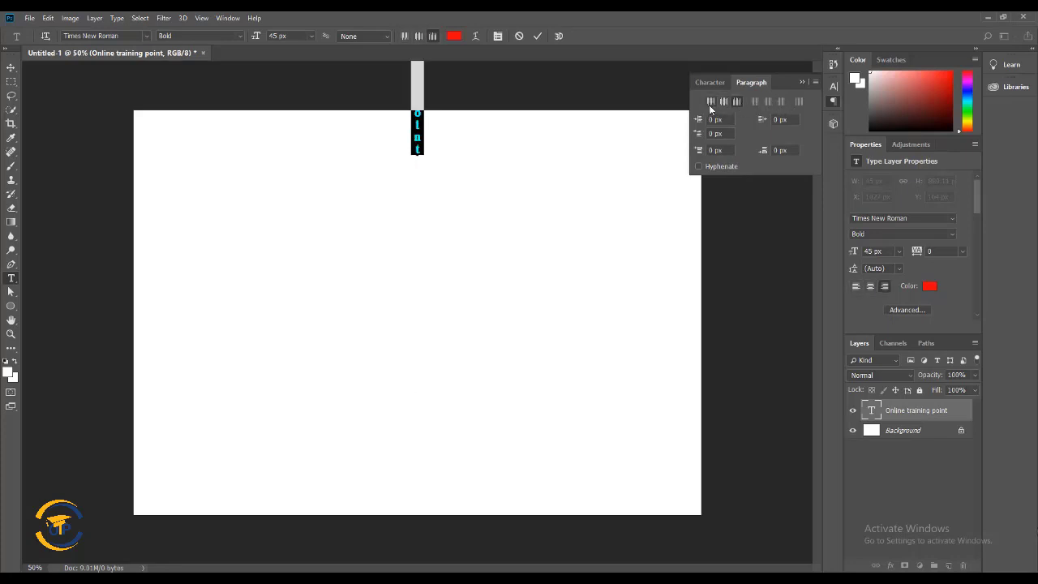
pyautogui.click(711, 102)
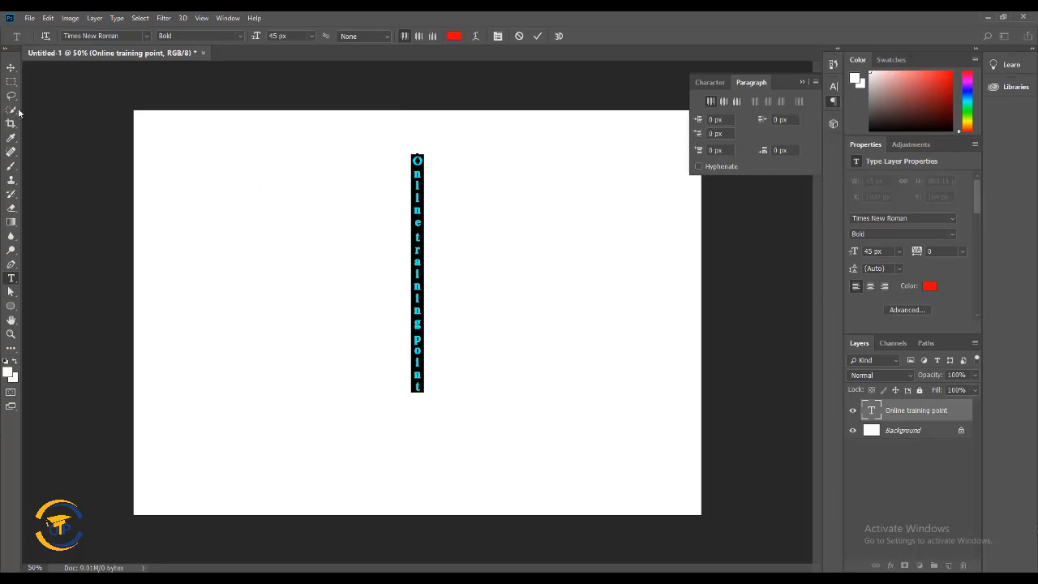
pyautogui.click(11, 69)
pyautogui.moveTo(11, 278); pyautogui.dragTo(95, 281)
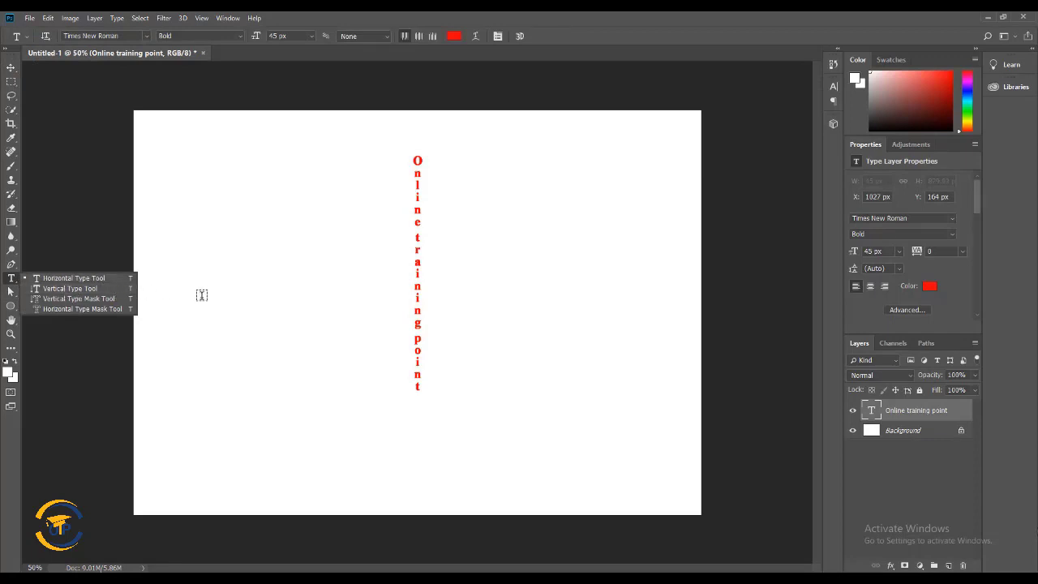
pyautogui.click(317, 395)
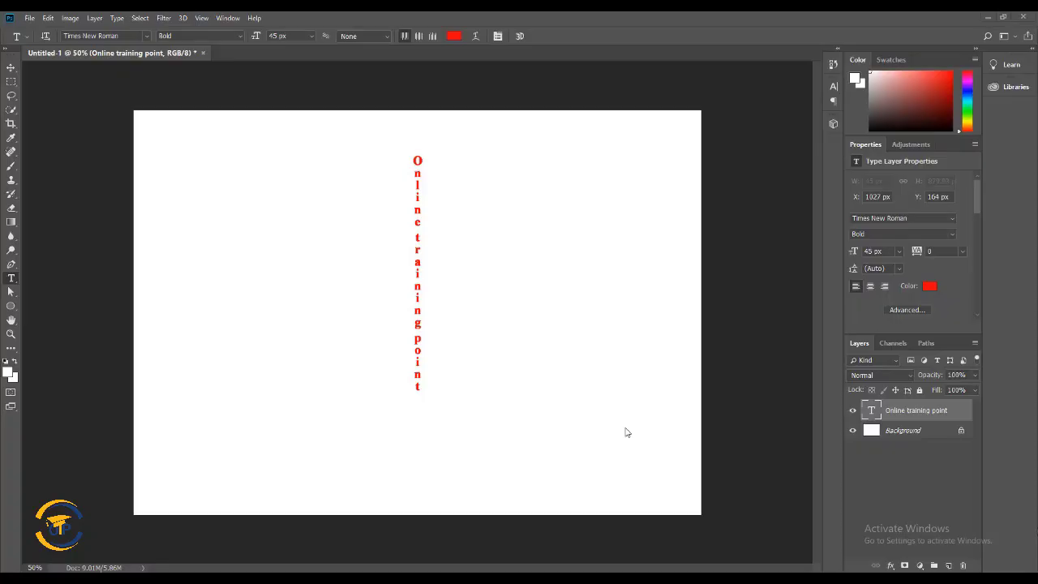